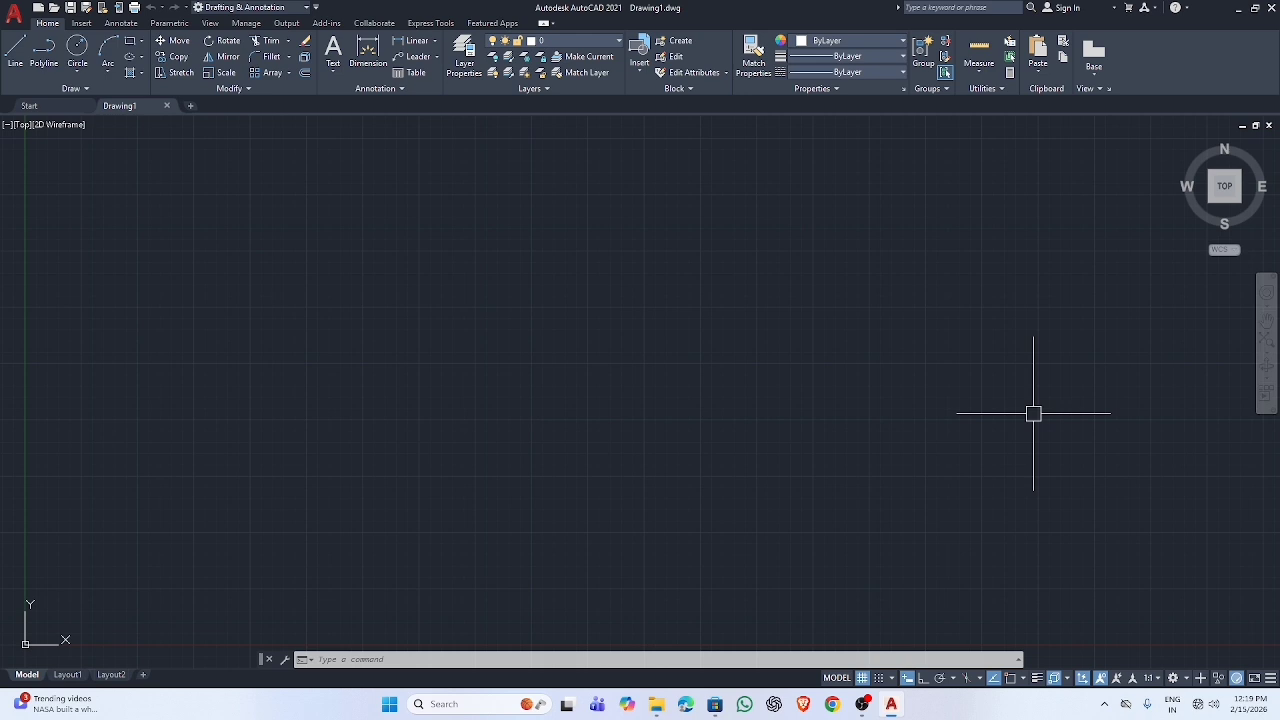
type("q")
key("Return")
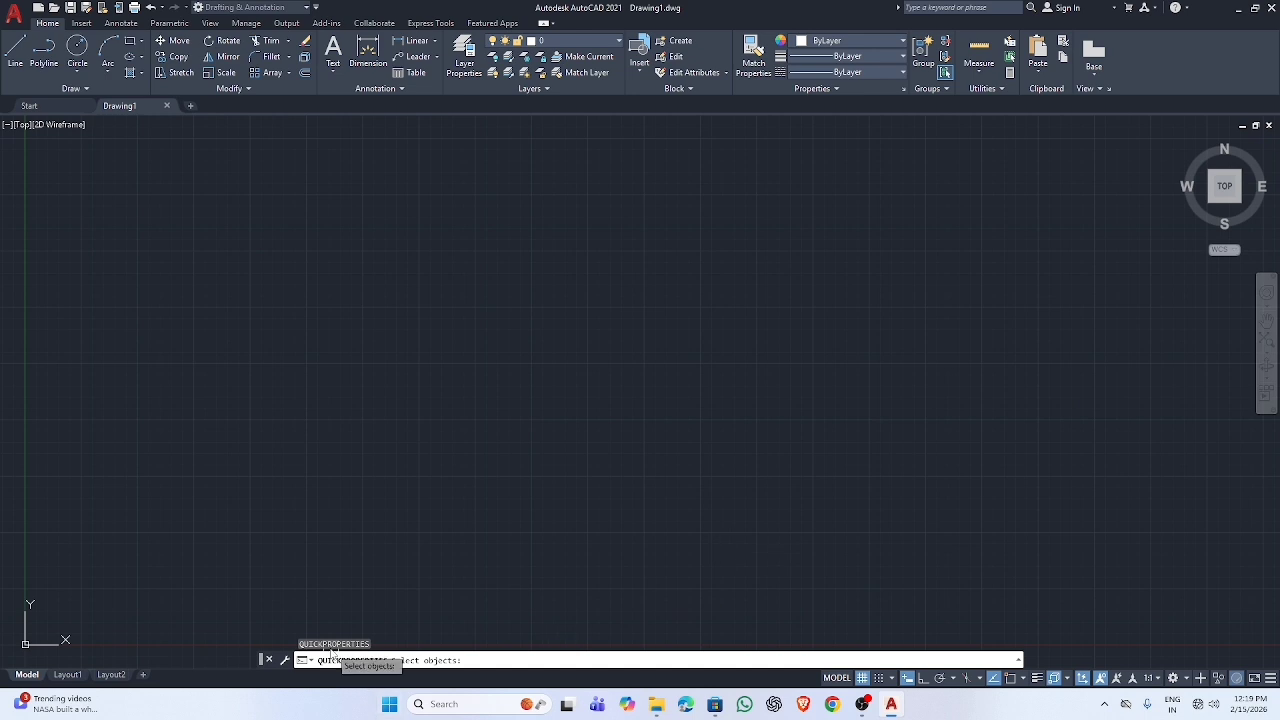
key("Escape")
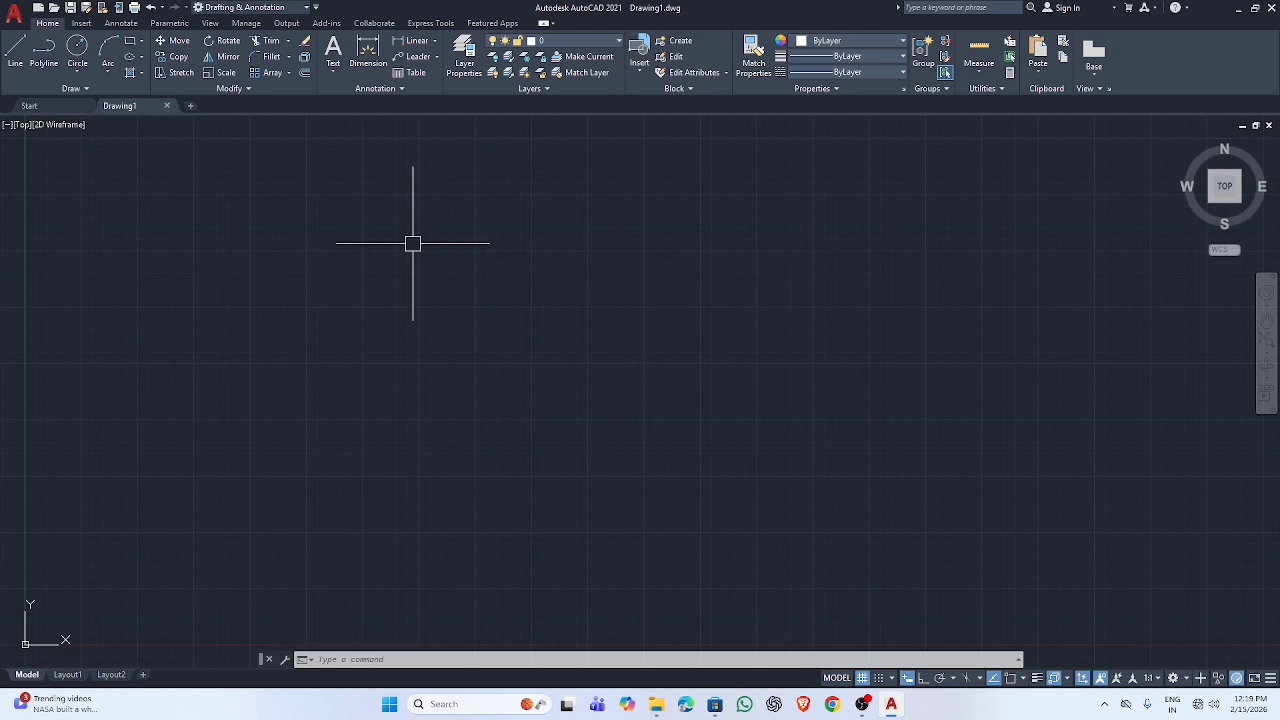
type("arc")
key("Return")
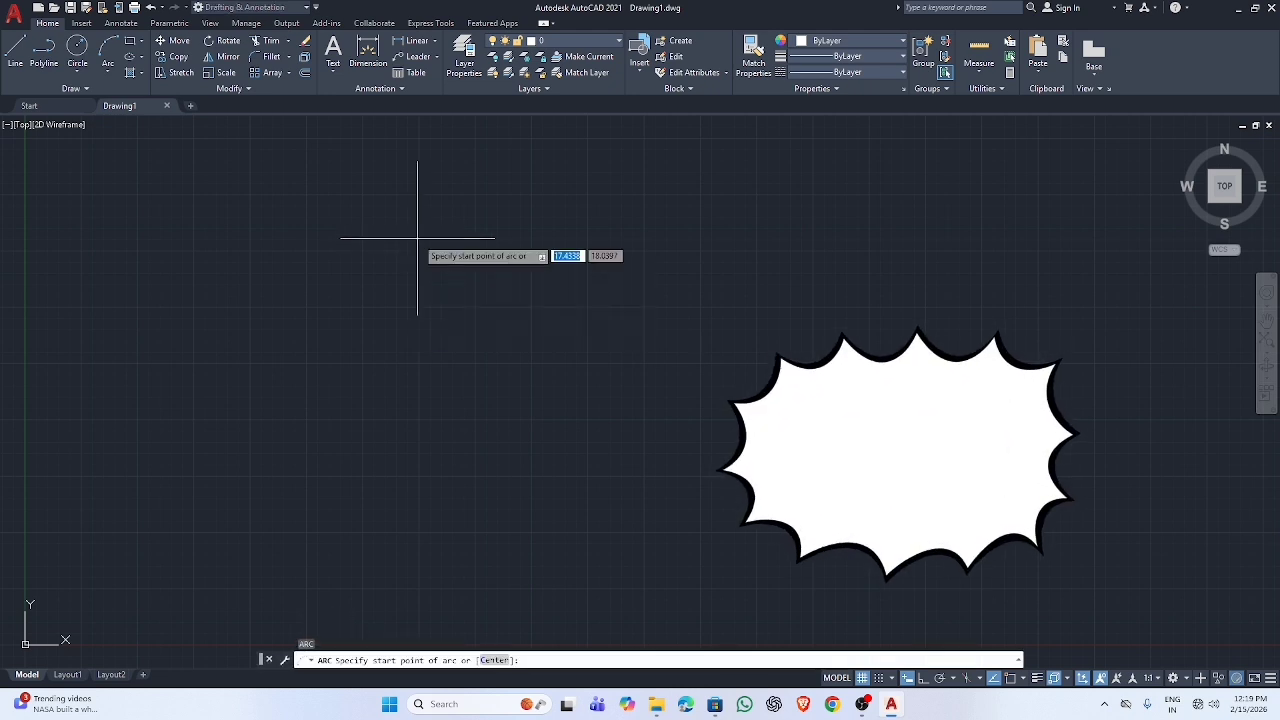
left_click(358, 325)
left_click(629, 244)
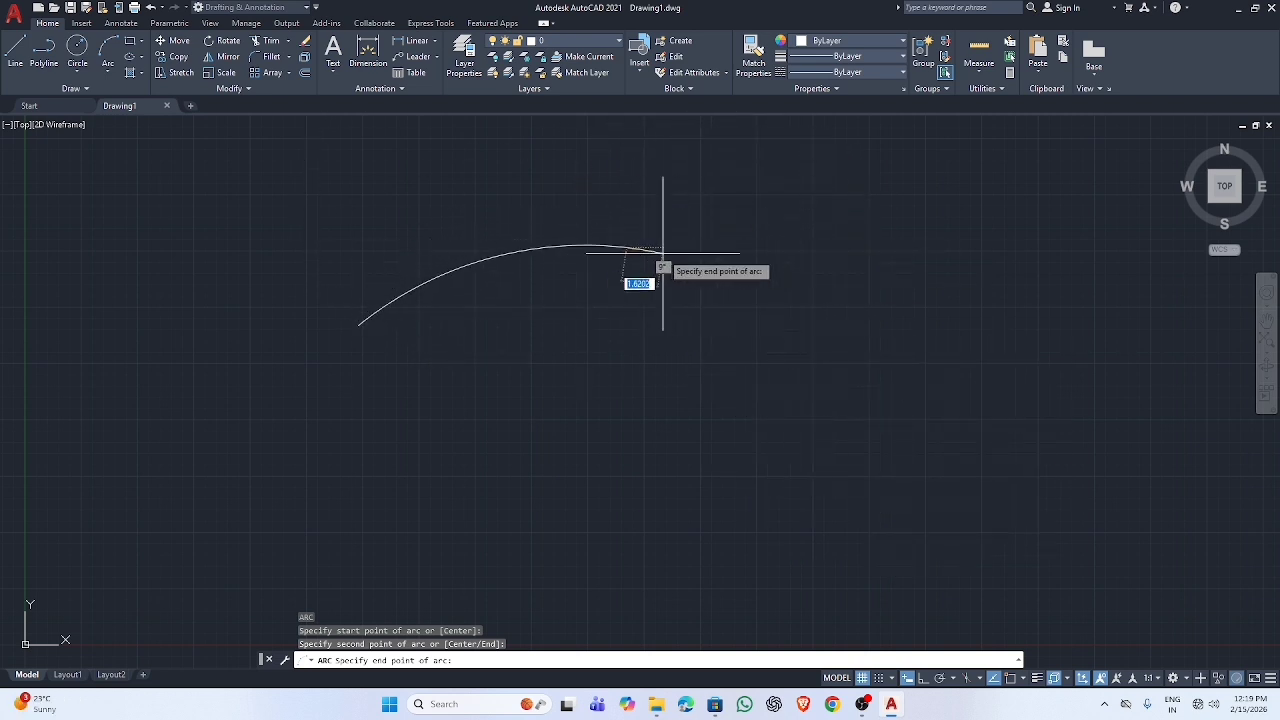
key("Escape")
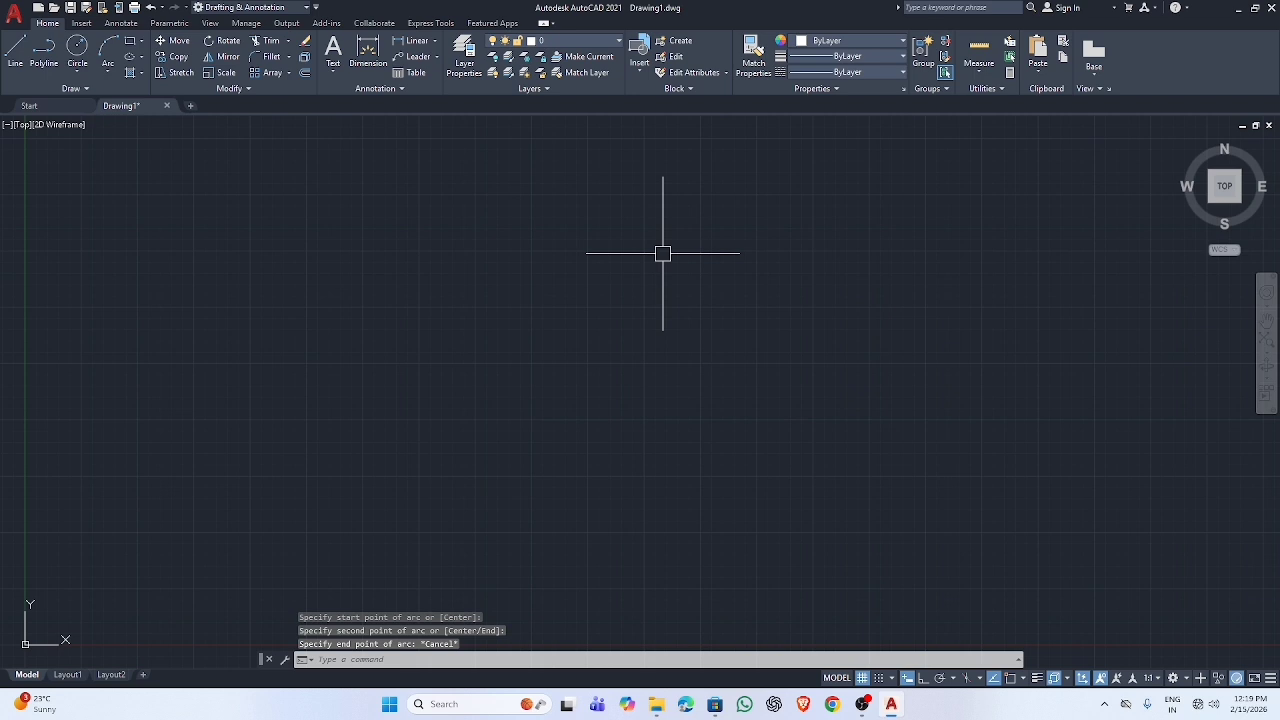
type("z")
key("Return")
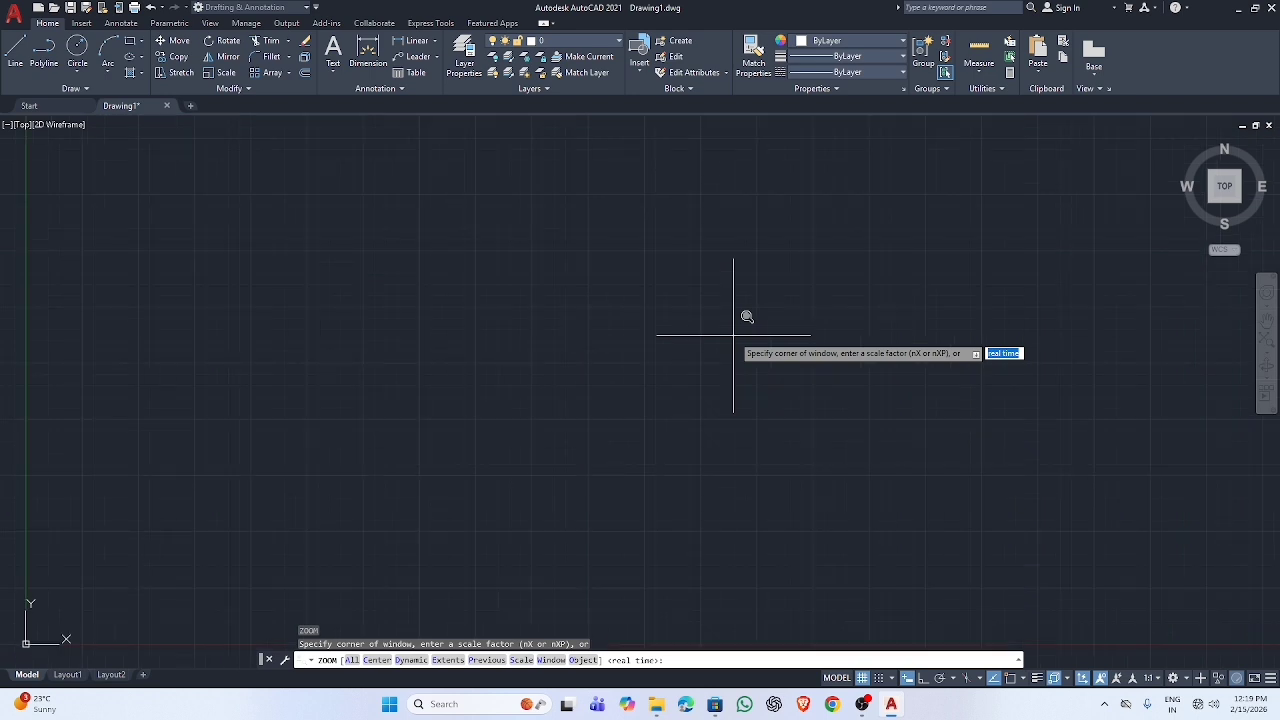
key("Escape")
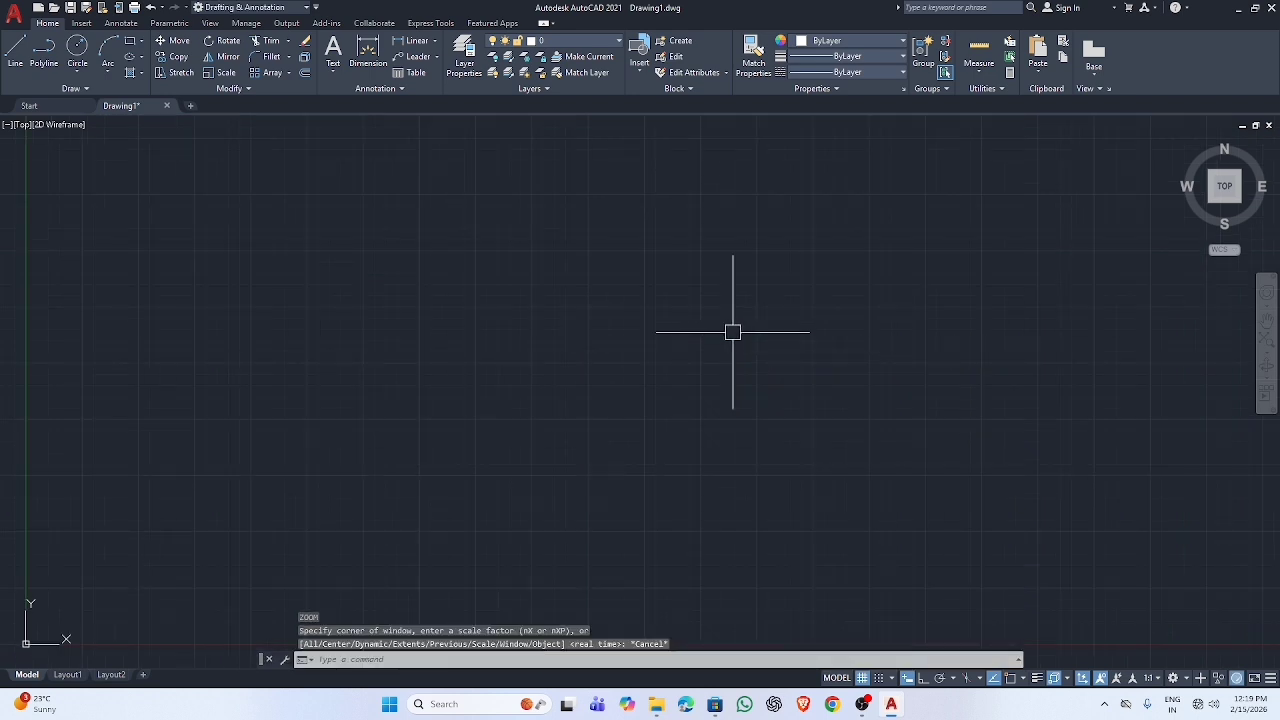
type("s")
key("Return")
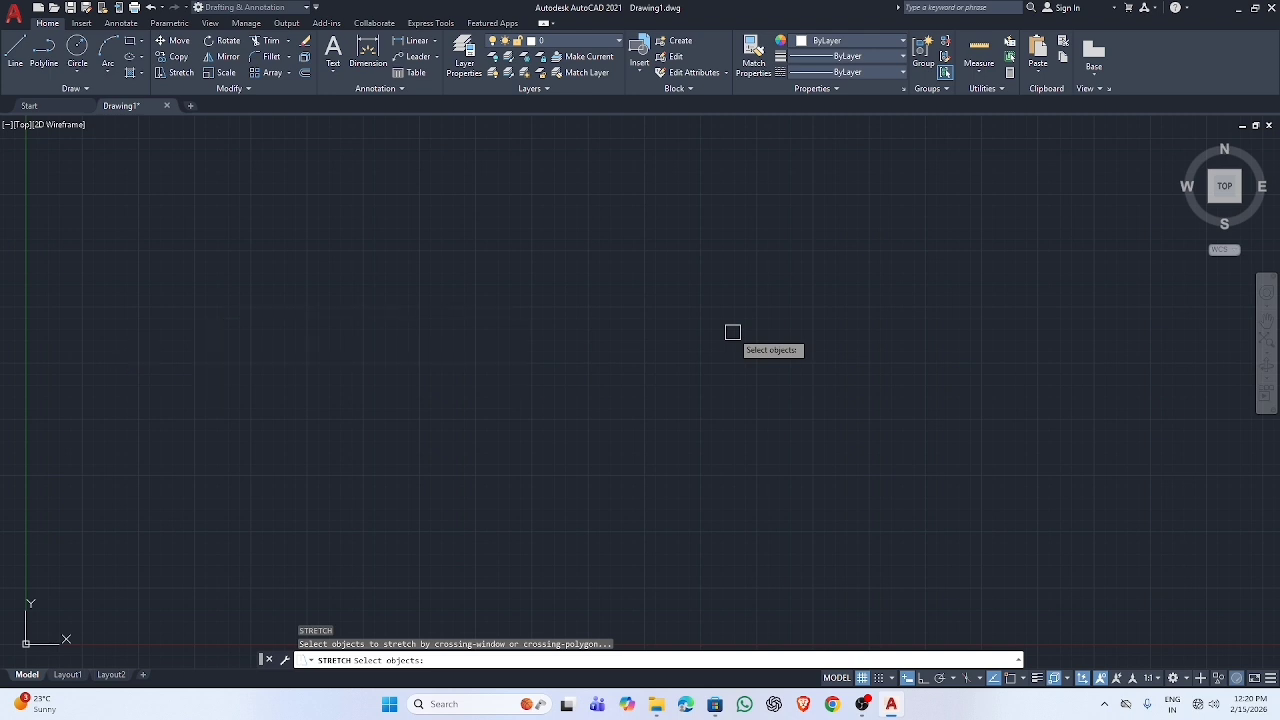
key("Escape")
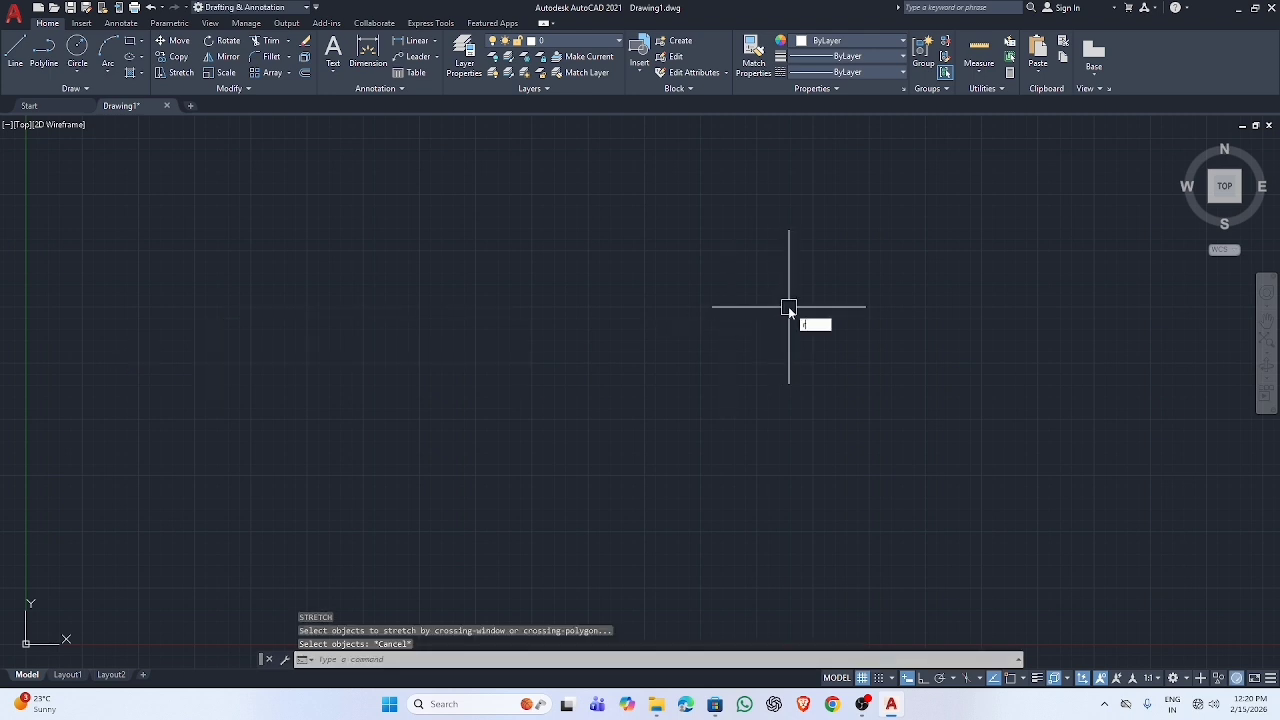
Draw a wide rectangle in the middle of the drawing area from two opposite corners
type("REC")
key("Return")
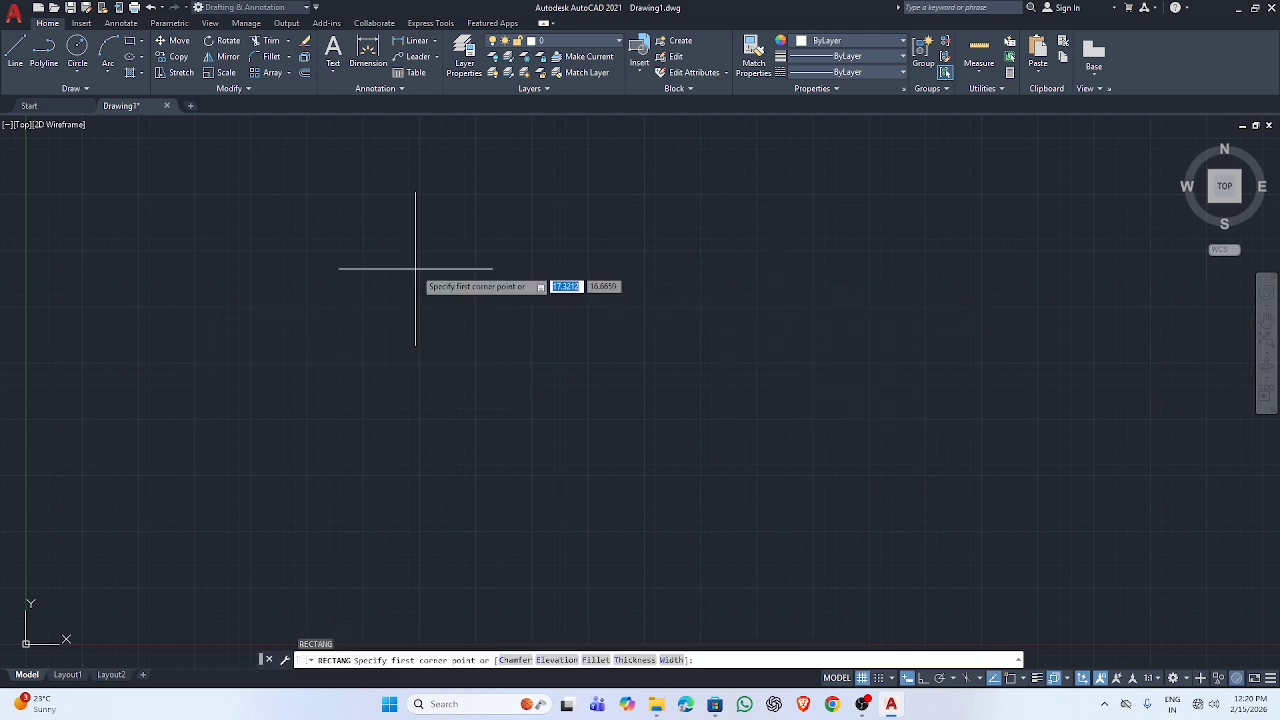
left_click(368, 267)
left_click(765, 429)
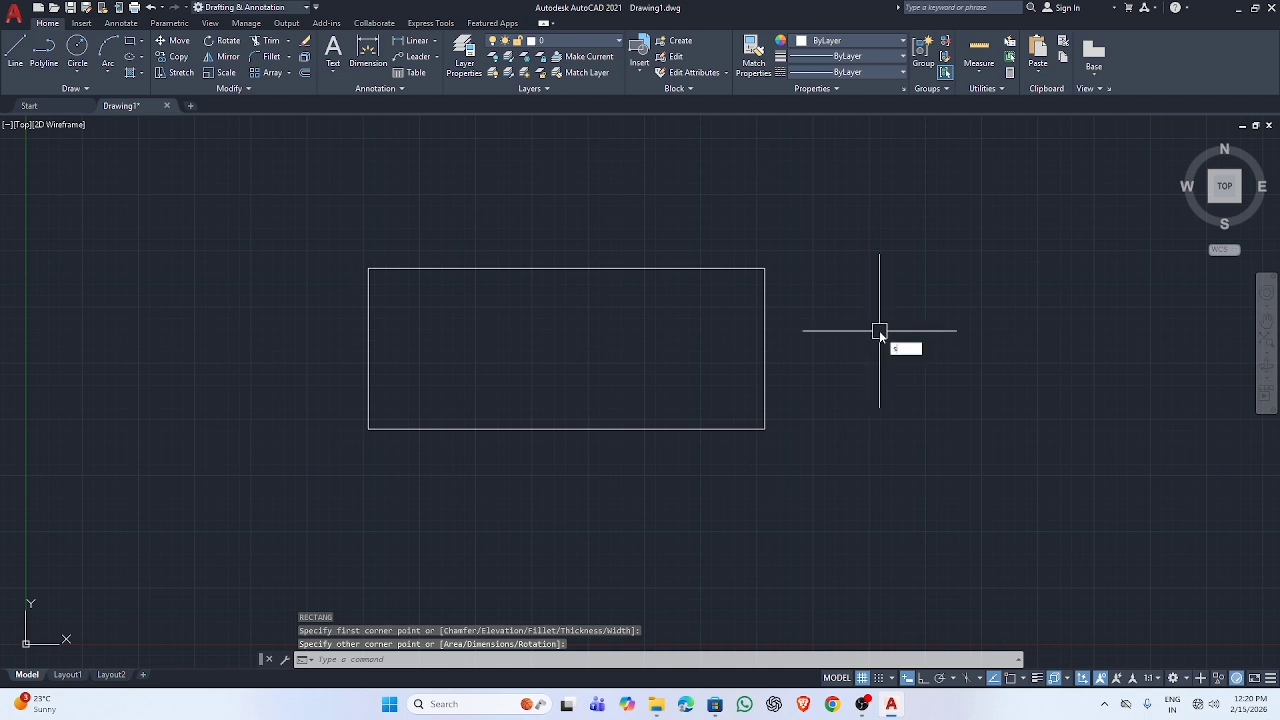
Use Stretch on the whole rectangle, shifting it slightly up and to the right from its lower-right corner
key("Return")
left_click(744, 267)
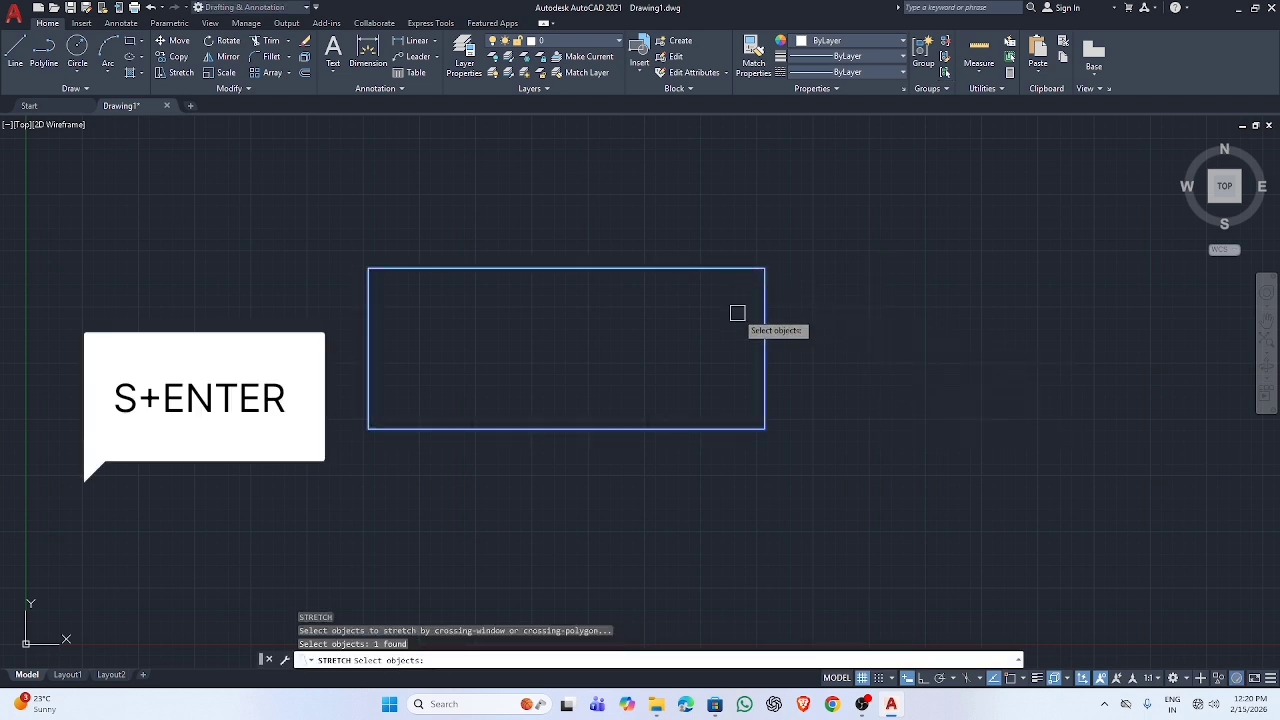
key("Return")
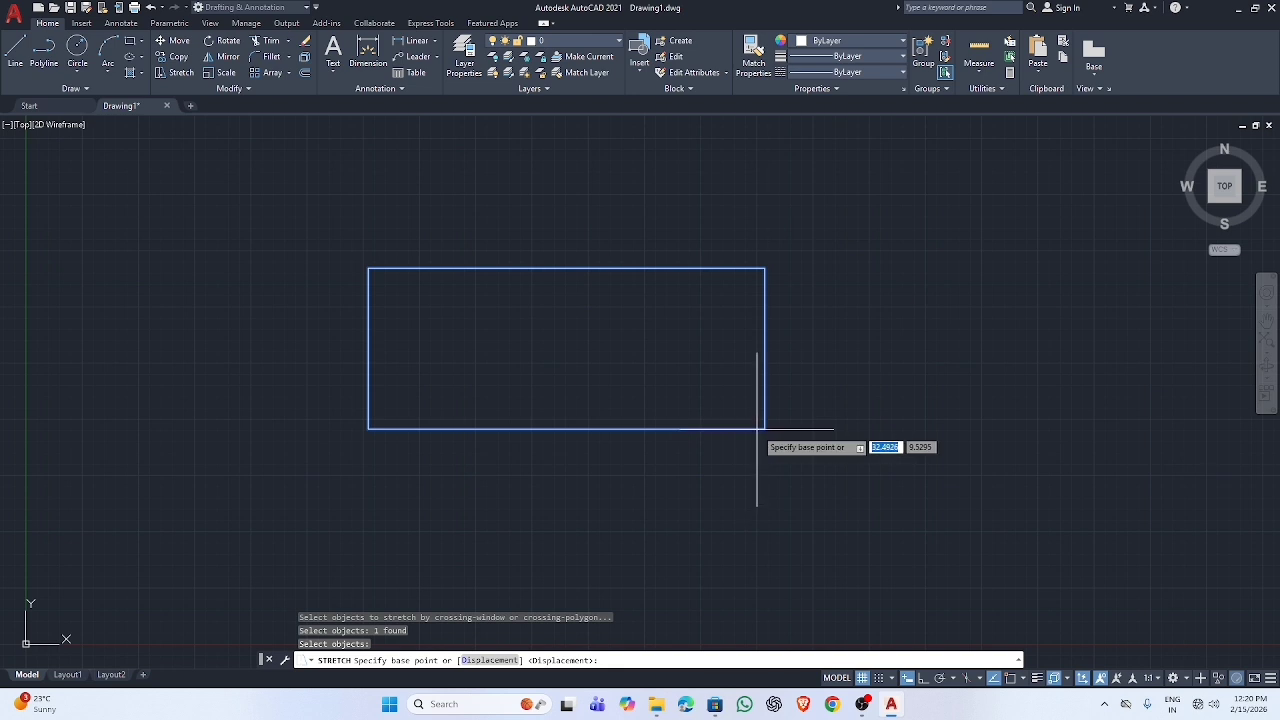
left_click(765, 429)
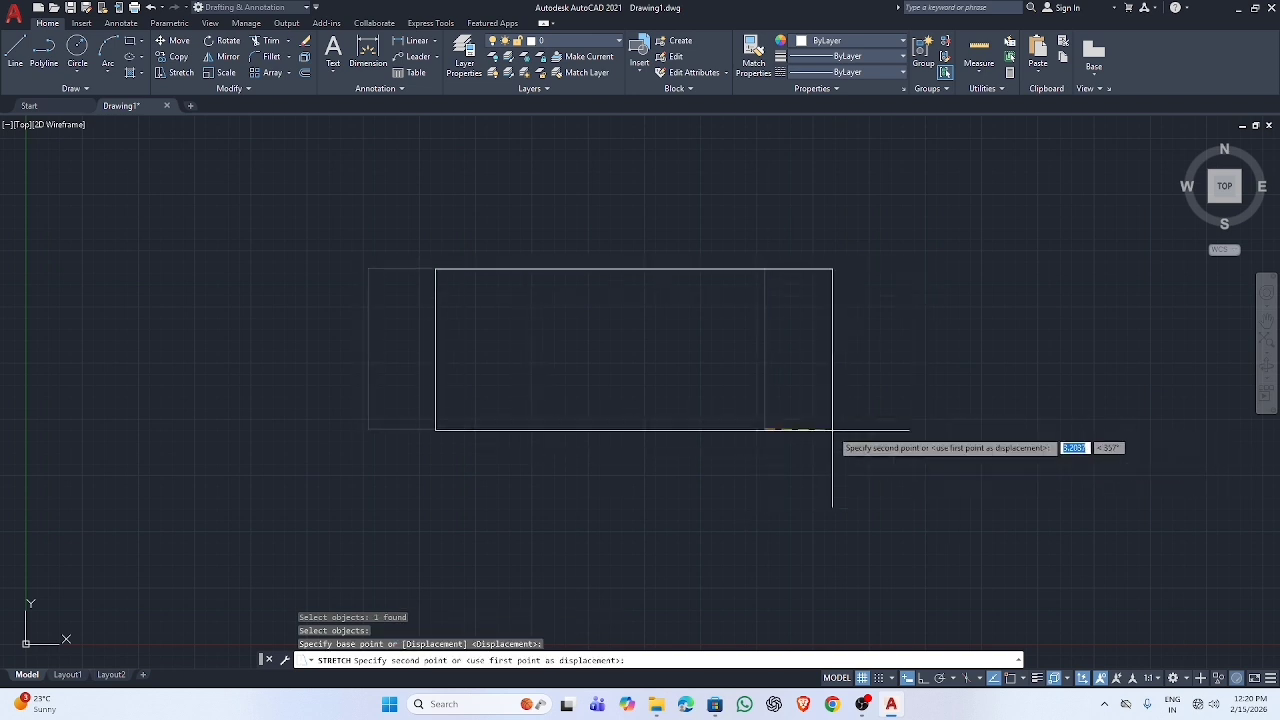
left_click(794, 411)
left_click(797, 397)
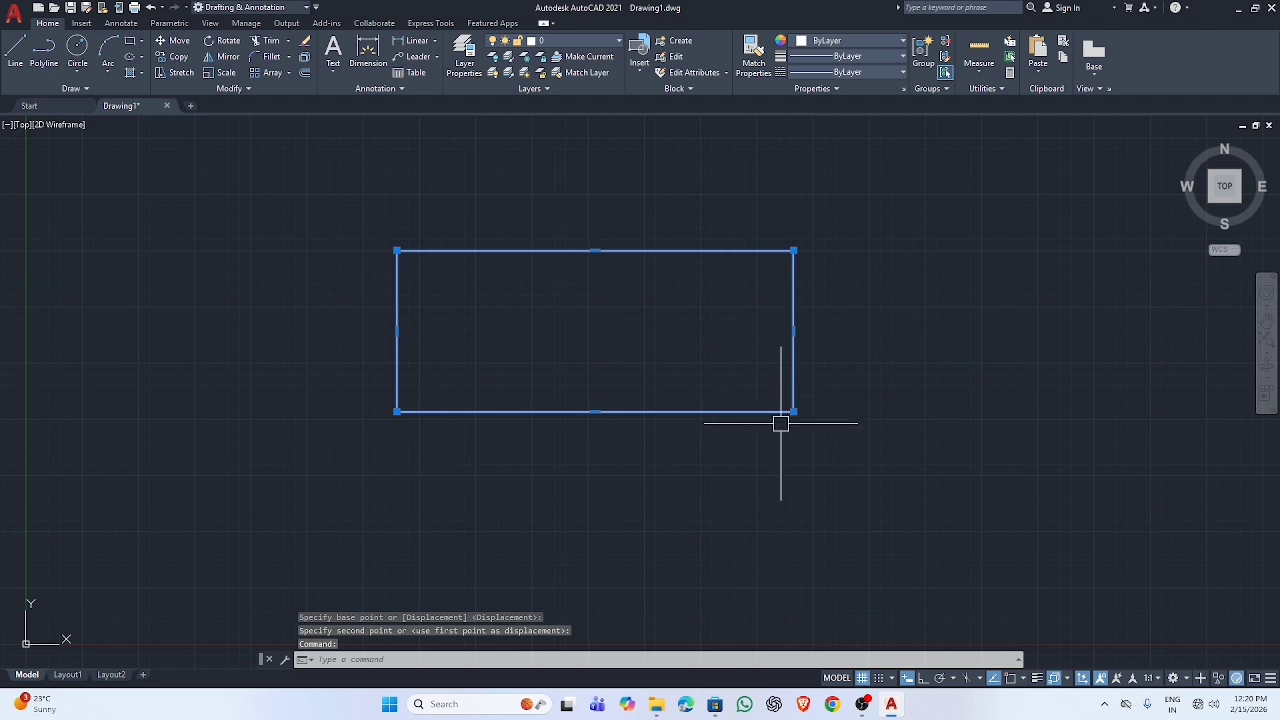
key("Return")
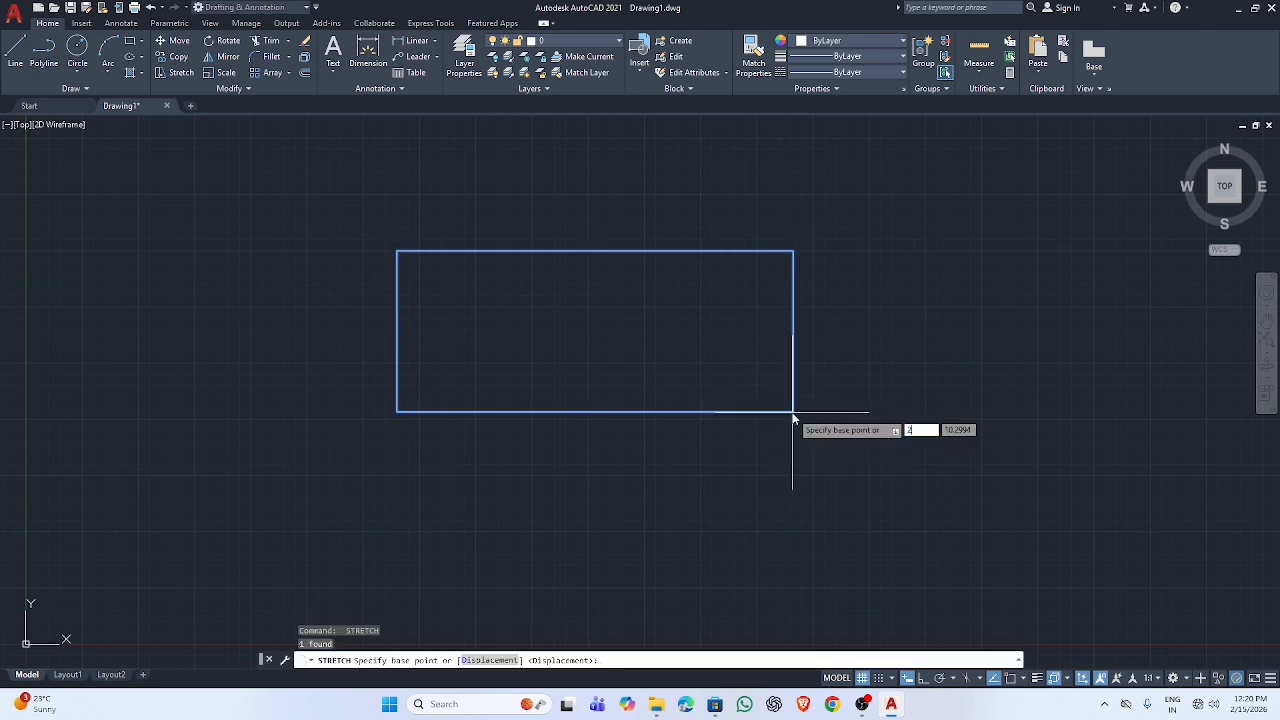
key("Return")
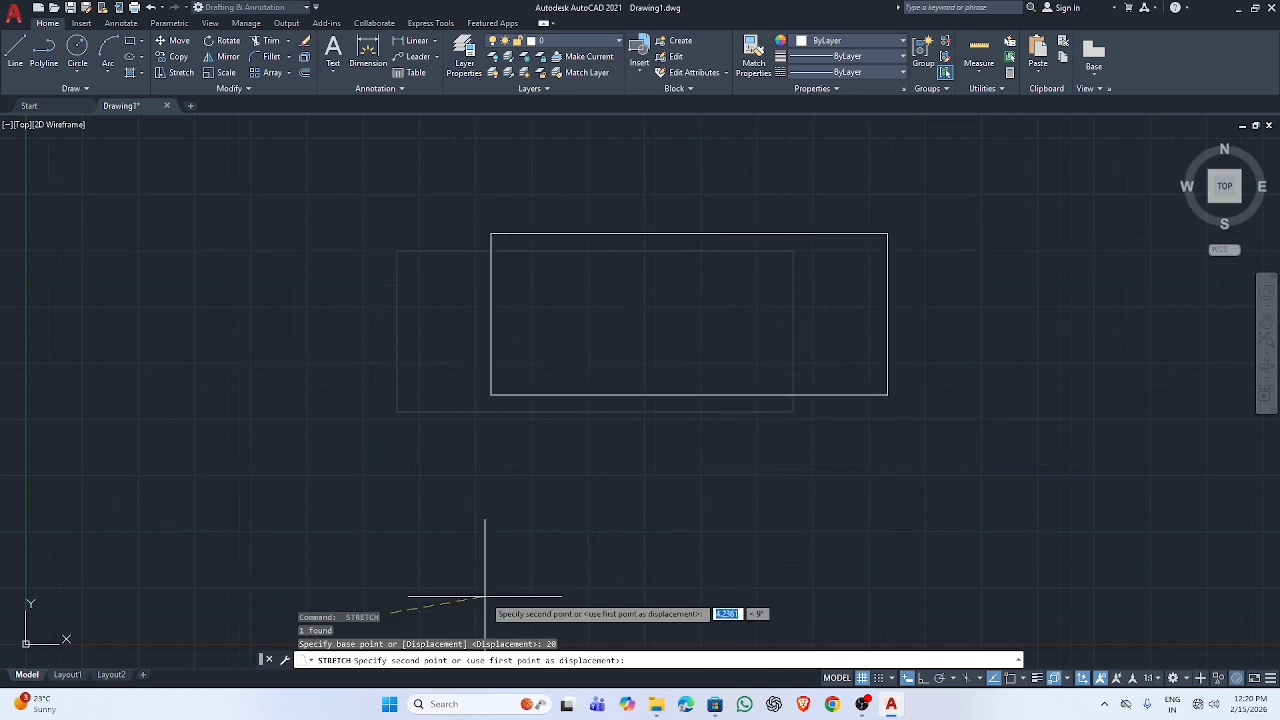
key("Escape")
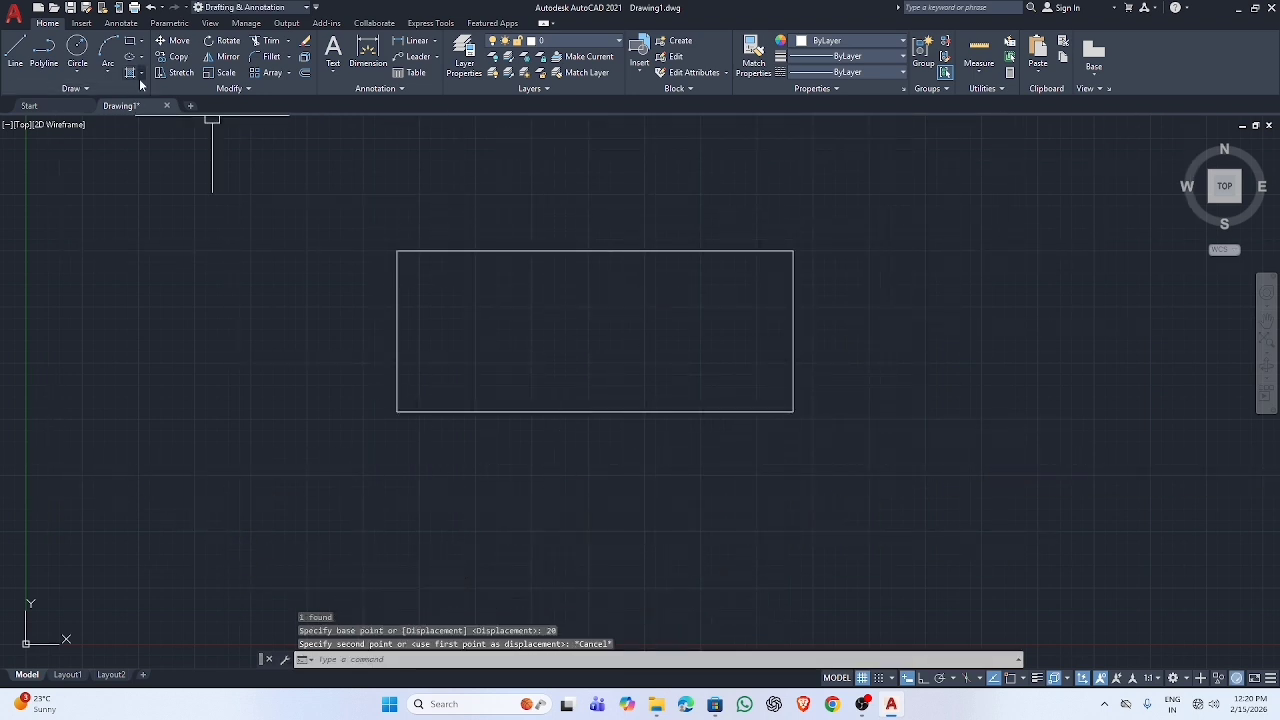
Use Stretch on the whole rectangle, displacing it from its upper-right corner by 30 units at a 20° angle
left_click(176, 72)
left_click(794, 306)
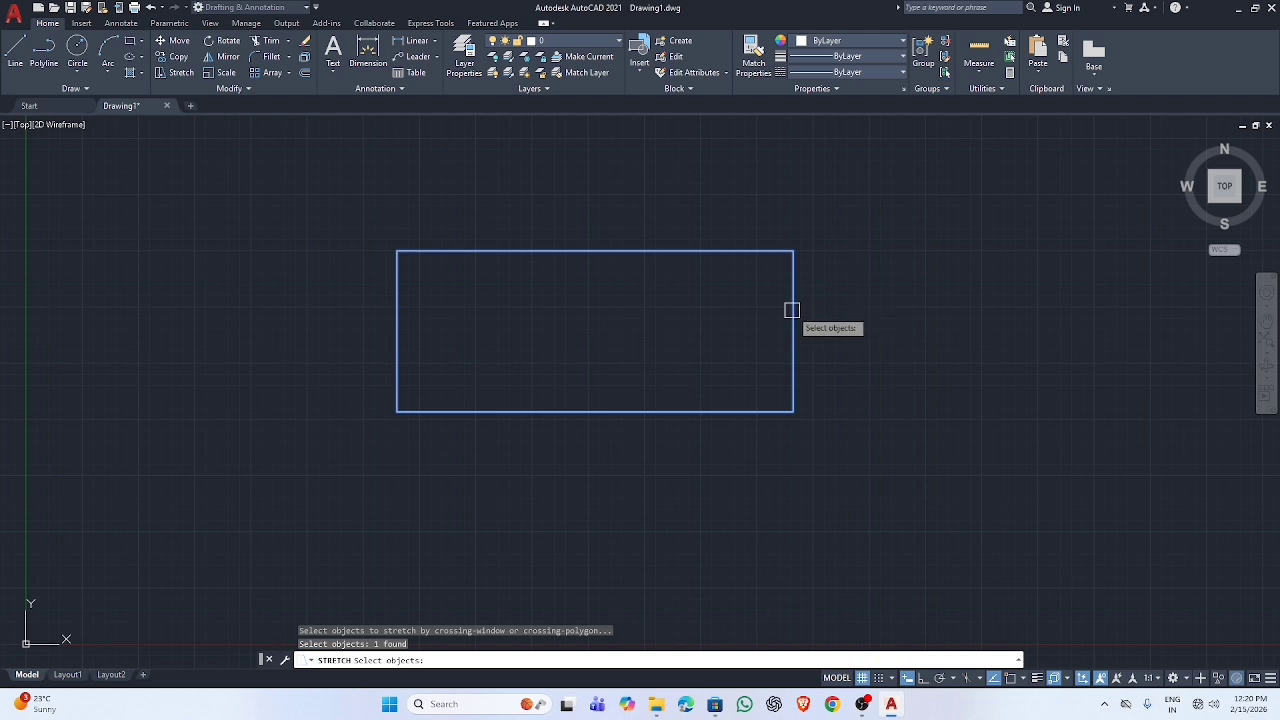
key("Return")
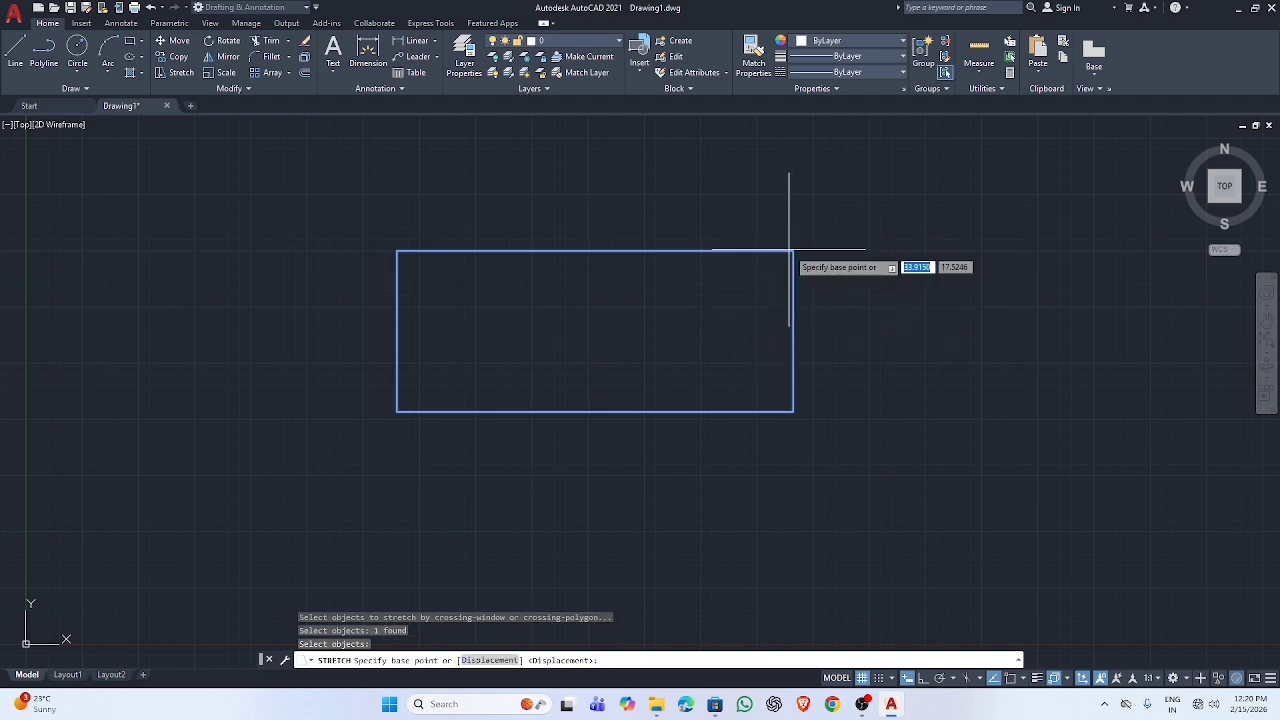
left_click(789, 250)
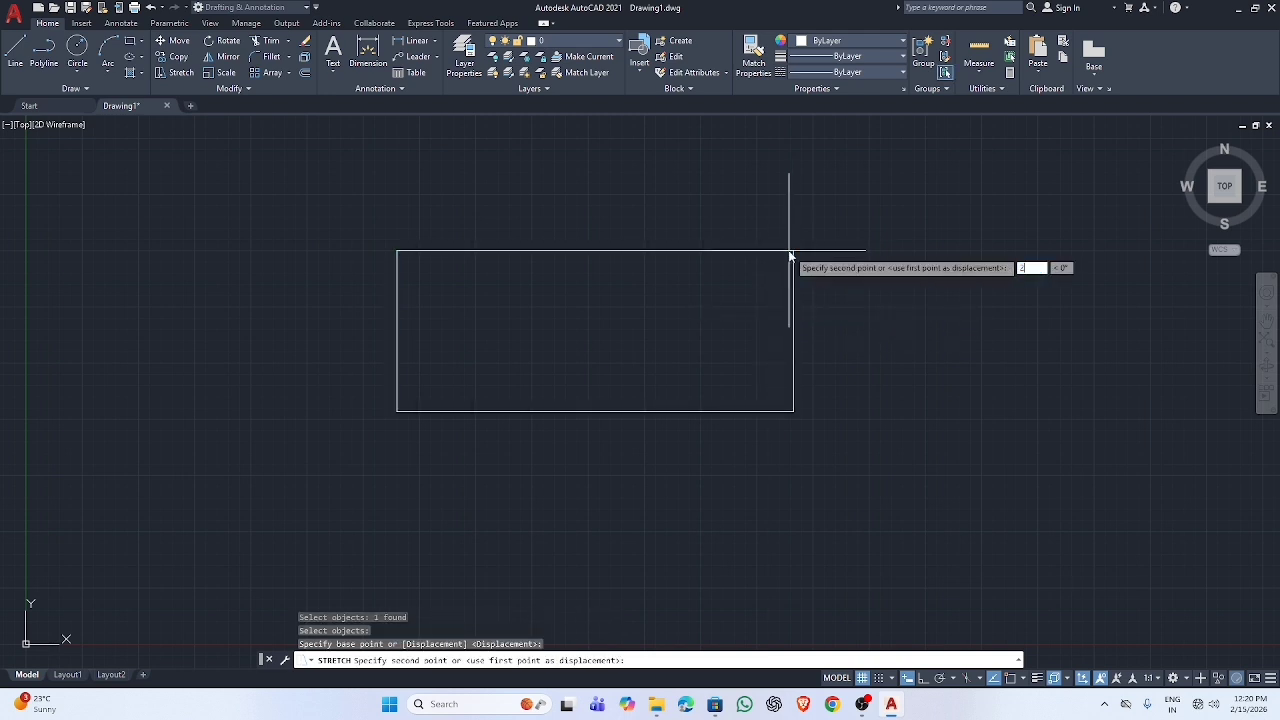
key("Return")
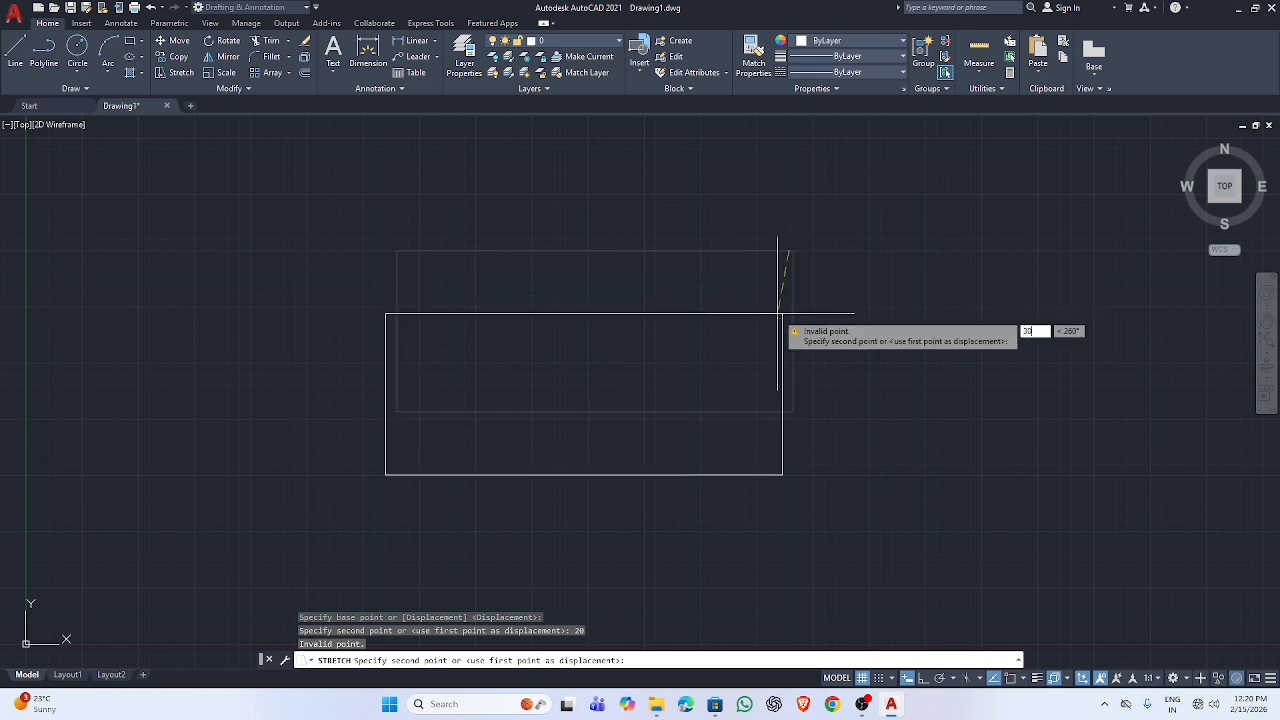
key("Tab")
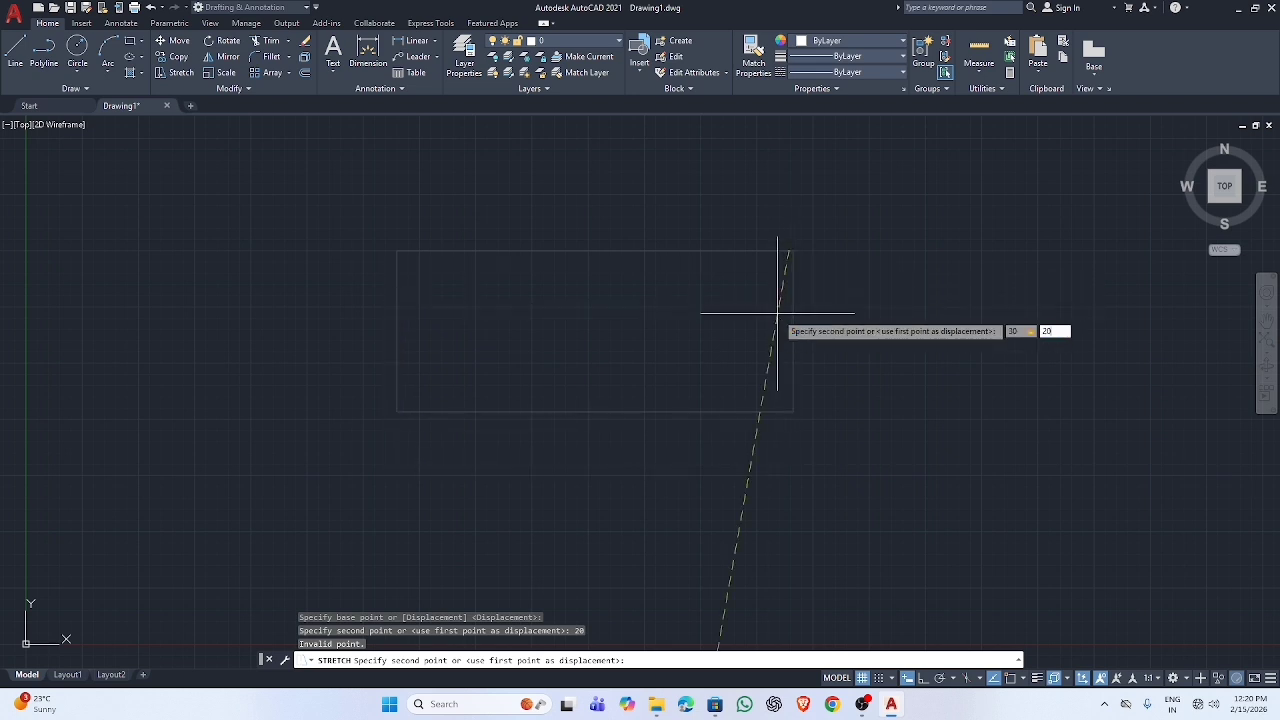
key("Return")
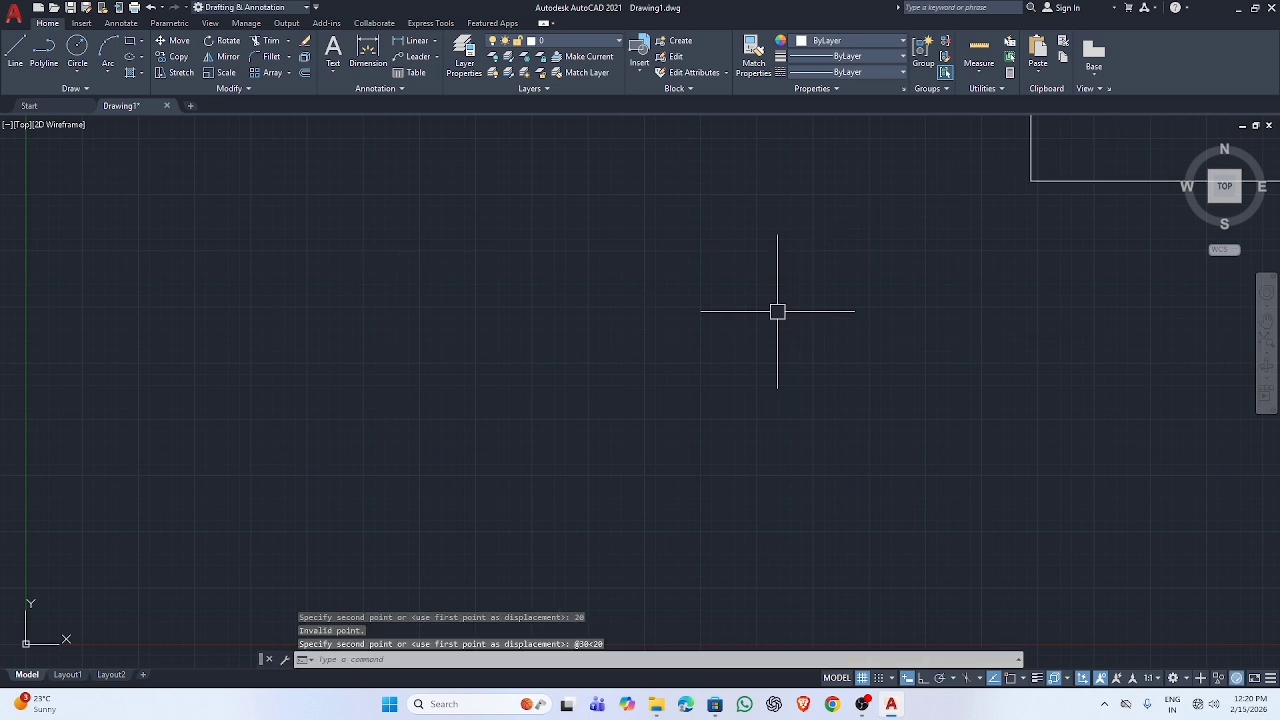
scroll(798, 264, "down", 4)
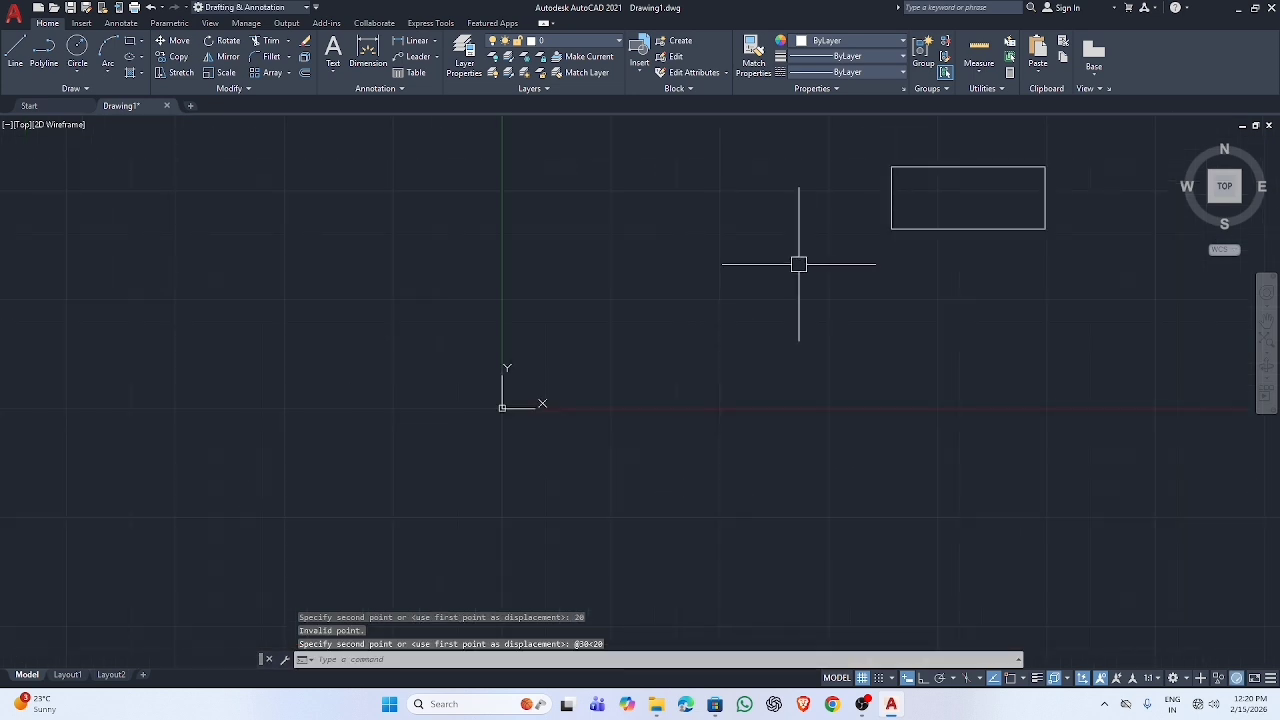
scroll(820, 266, "down", 2)
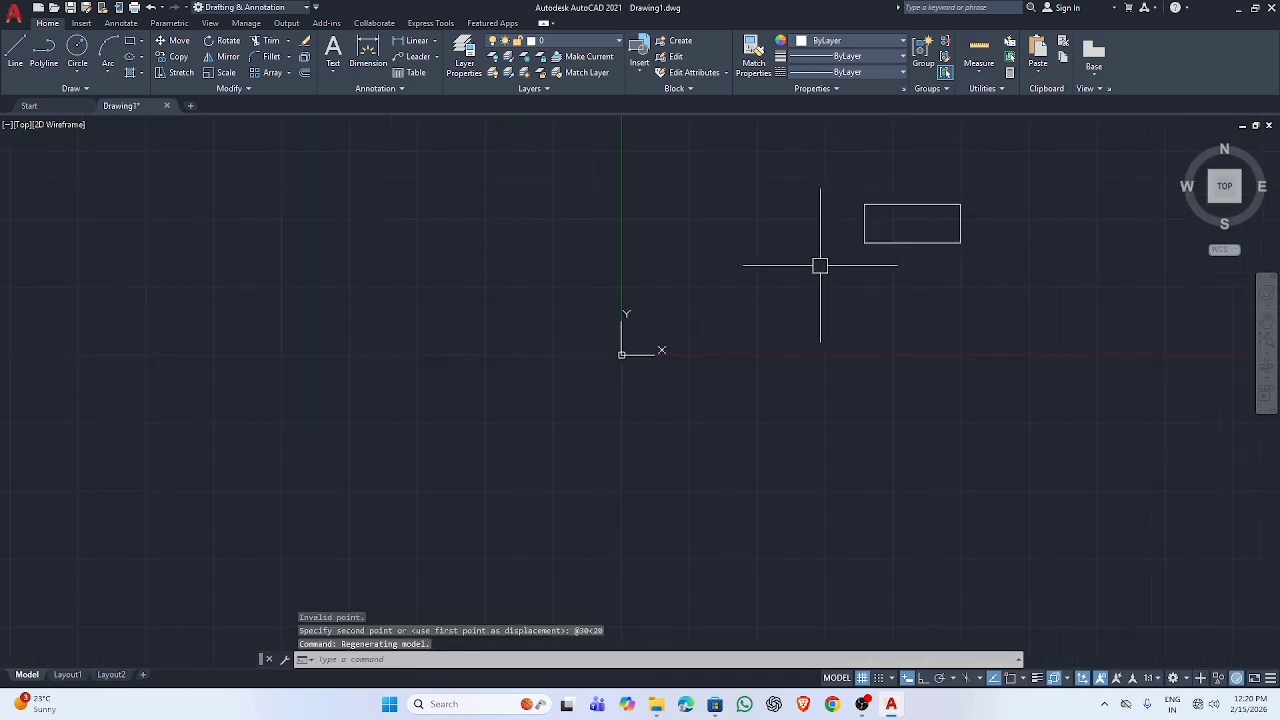
key("Escape")
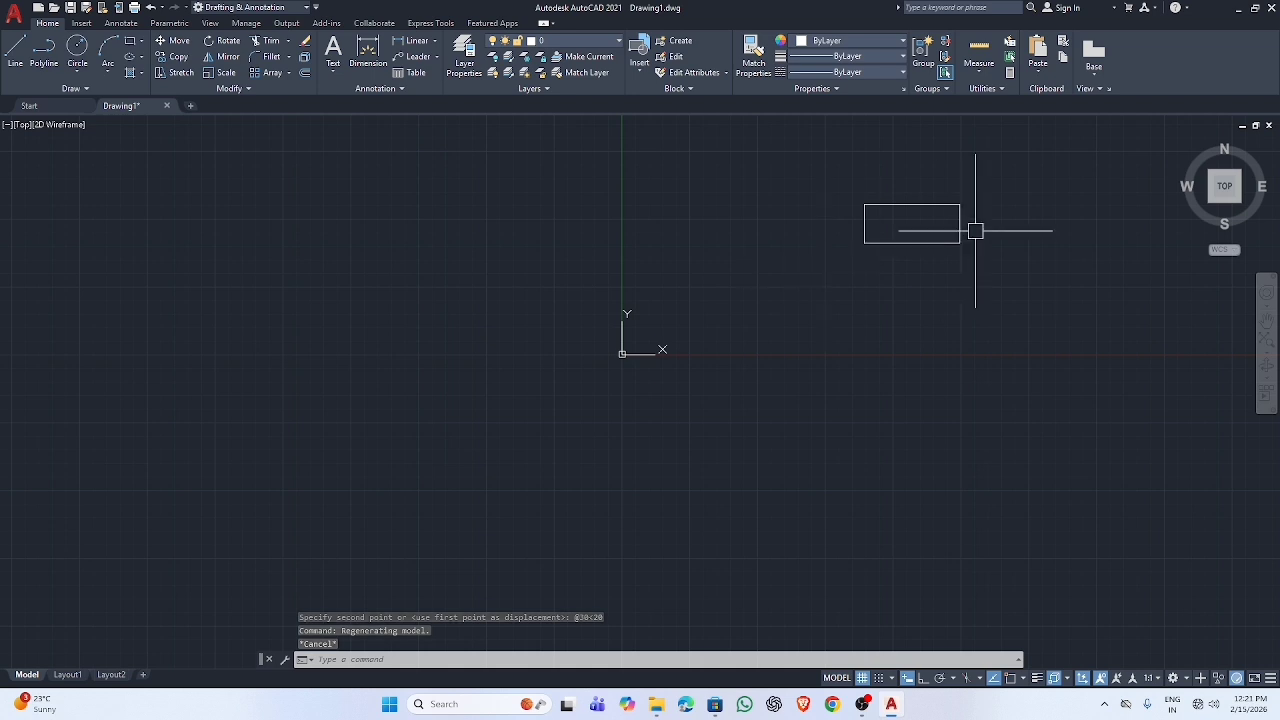
Select the displaced rectangle to check whether its edges belong to a single object, and clear the selection
scroll(1014, 174, "up", 8)
scroll(997, 174, "down", 9)
scroll(980, 172, "up", 8)
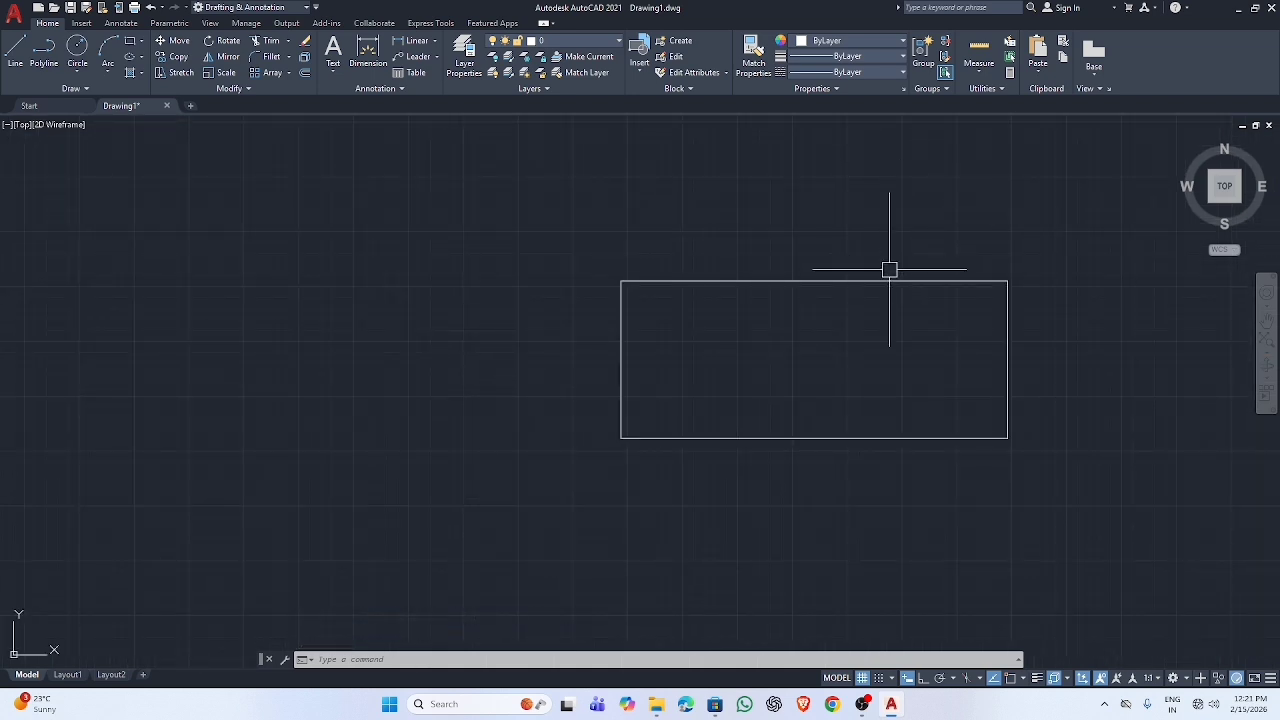
left_click(889, 281)
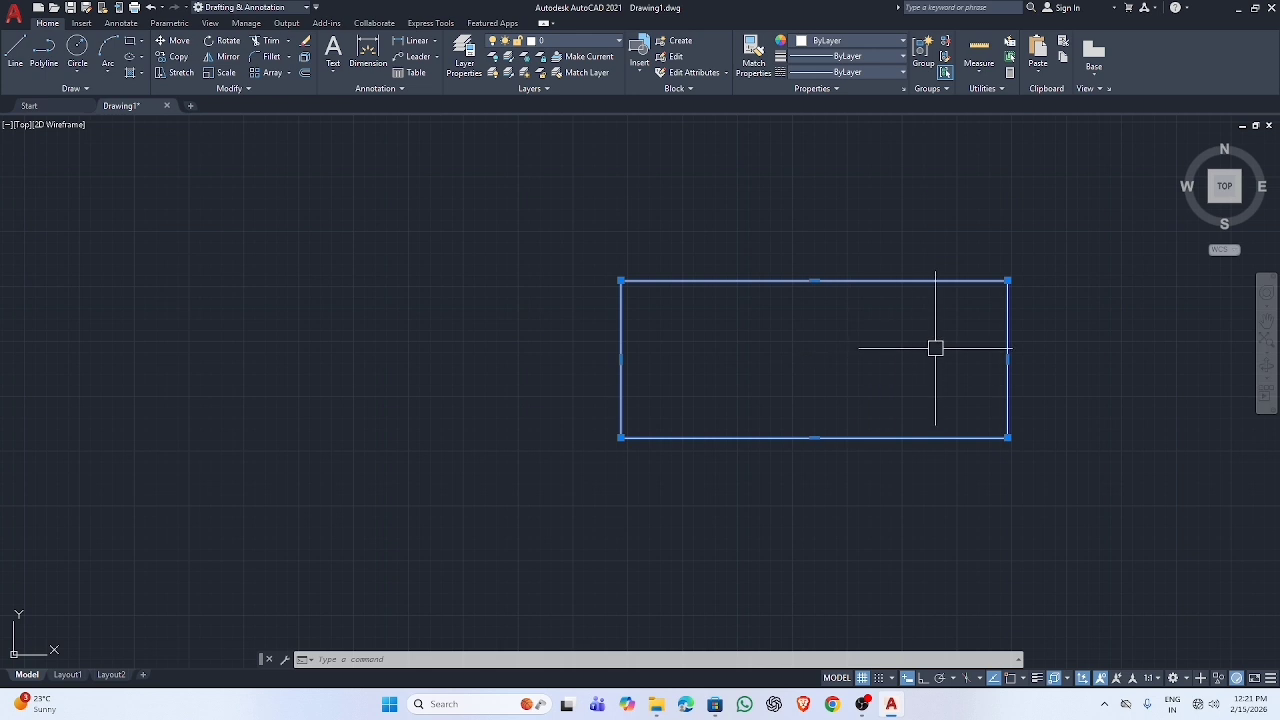
key("Escape")
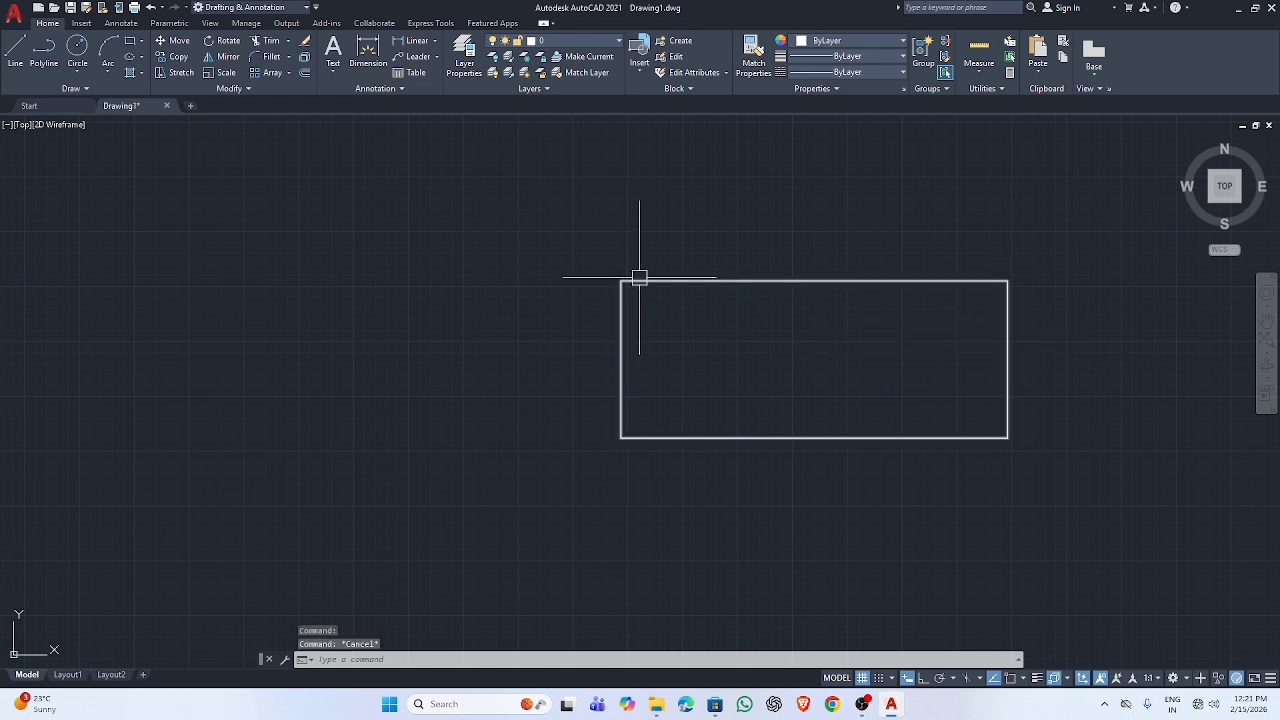
Explode the rectangle into separate line segments
type("x")
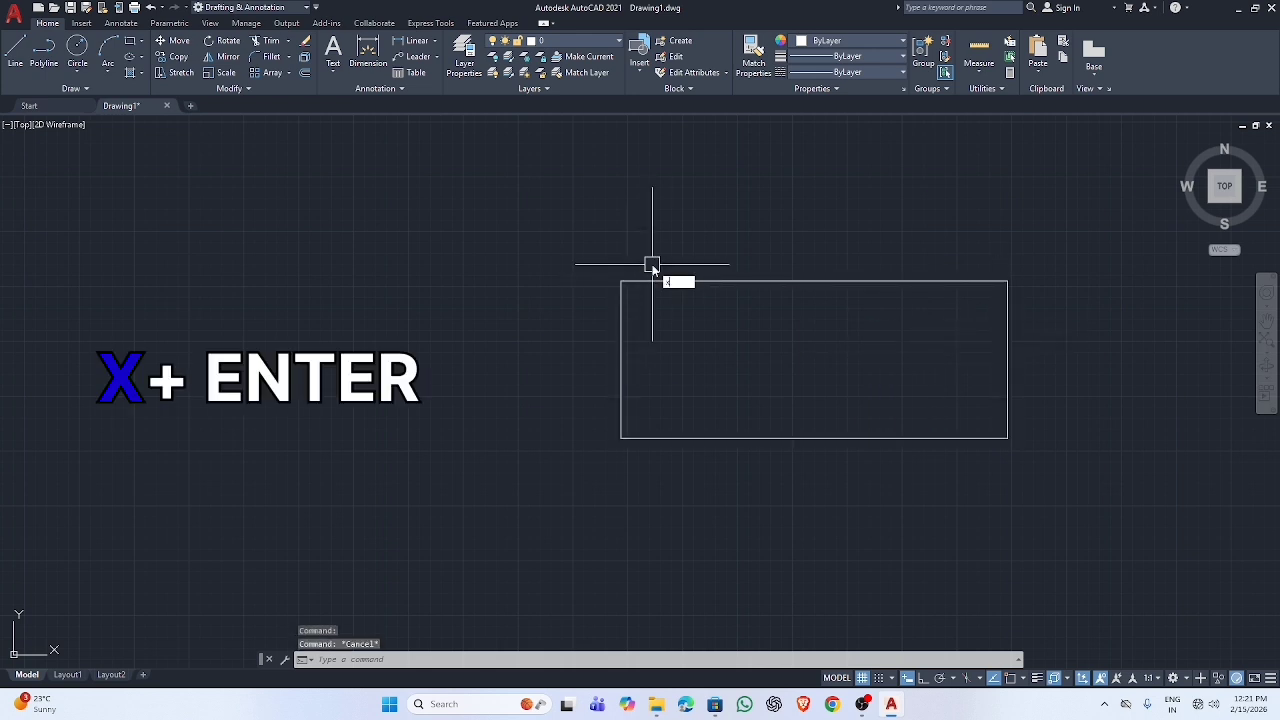
key("Return")
left_click(685, 288)
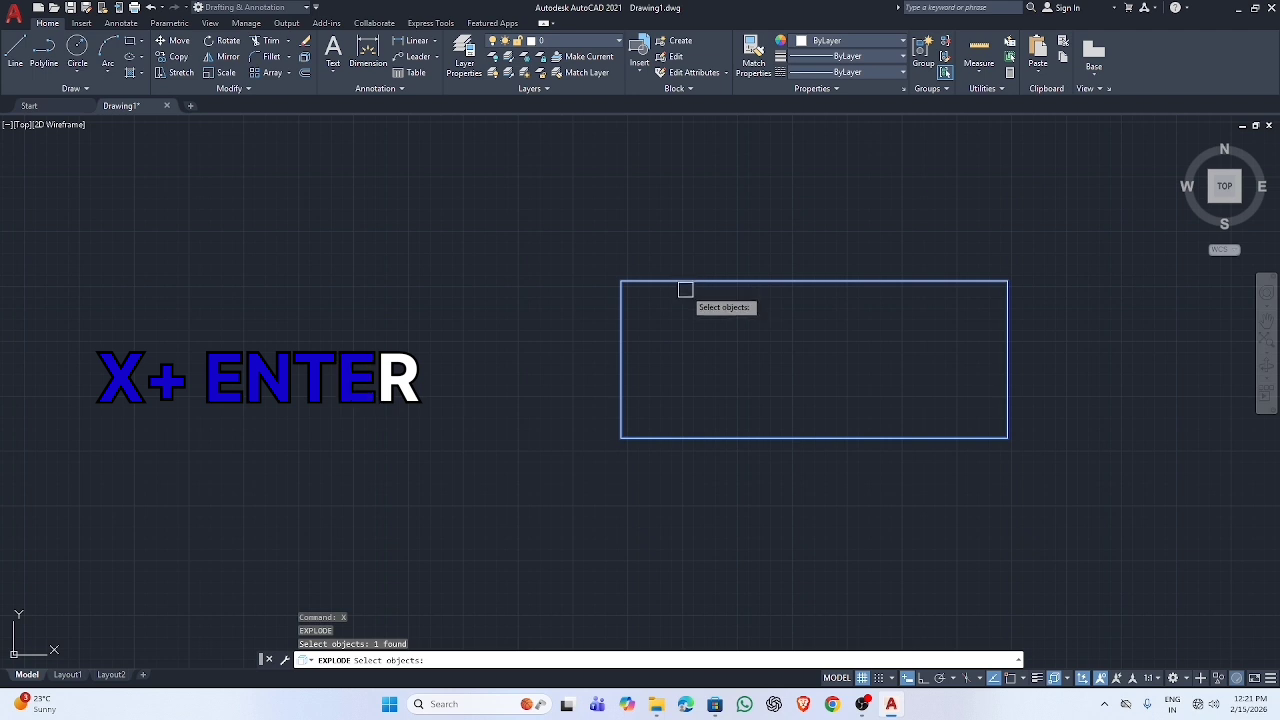
key("Return")
Select the exploded rectangle's edges one by one to check whether they are independent lines
left_click(685, 281)
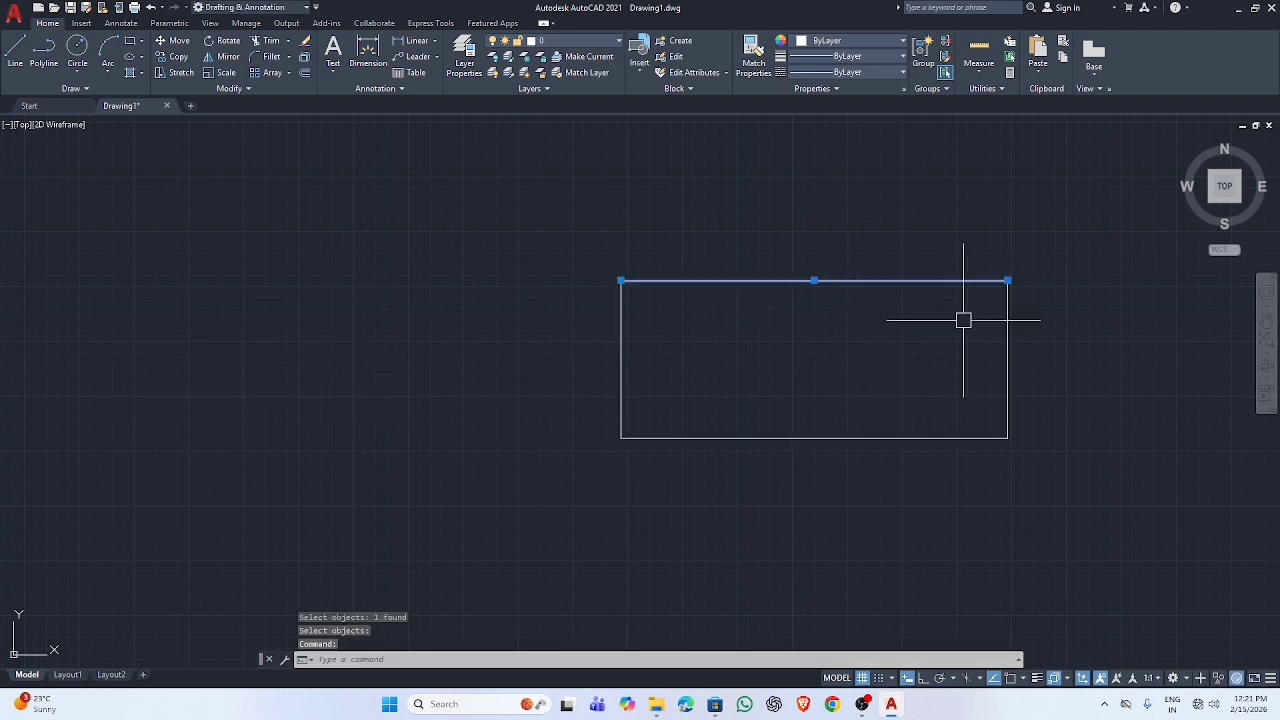
left_click(1007, 326)
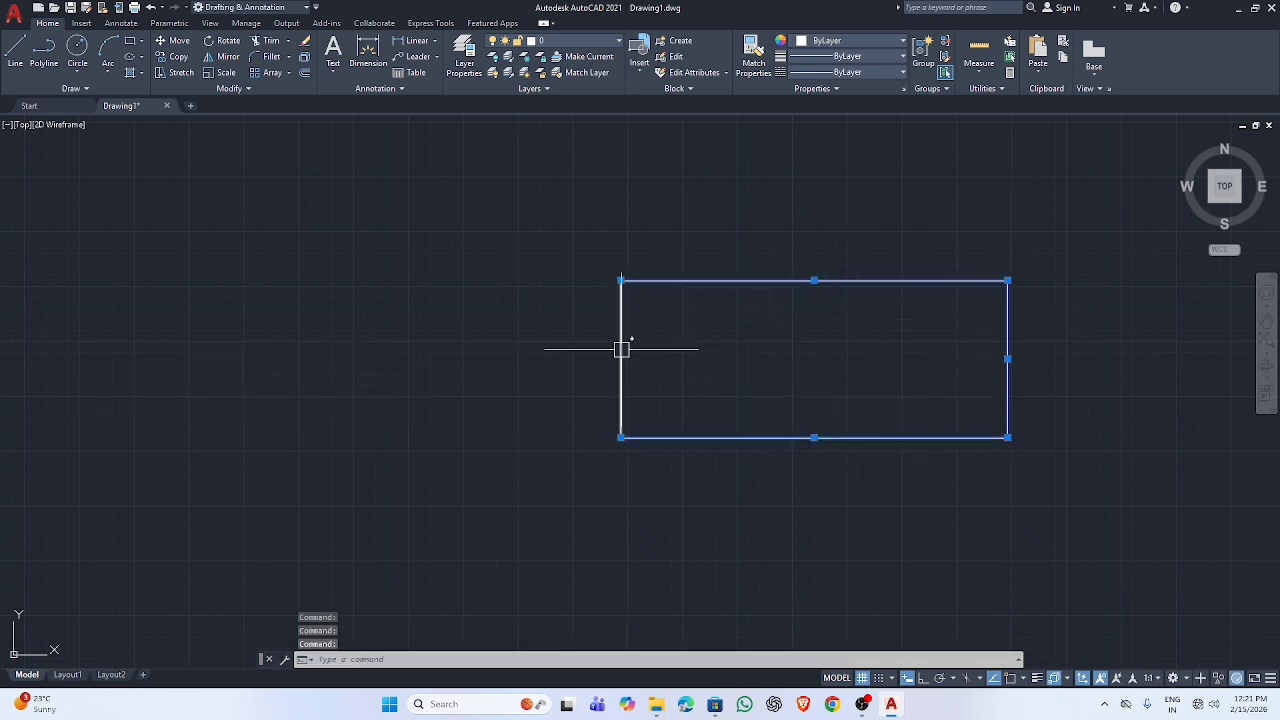
key("Escape")
left_click(734, 281)
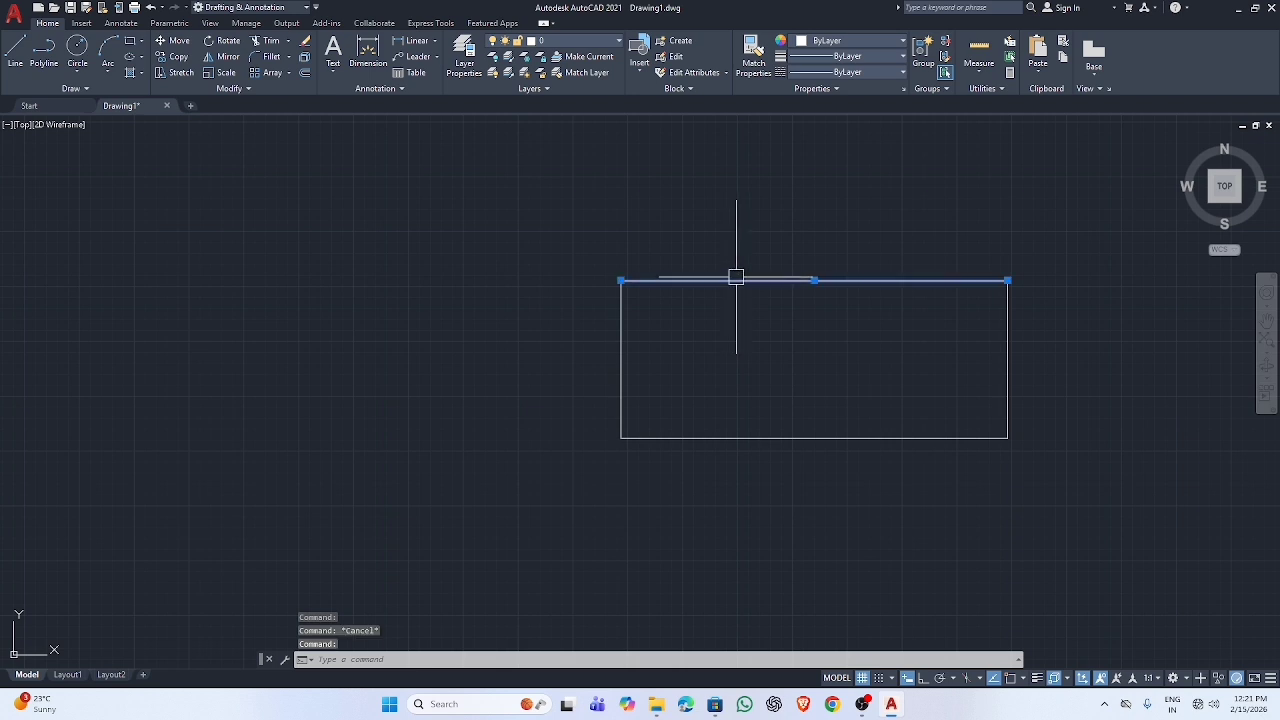
Try to erase individual edges of the exploded rectangle with the Erase command
key("Escape")
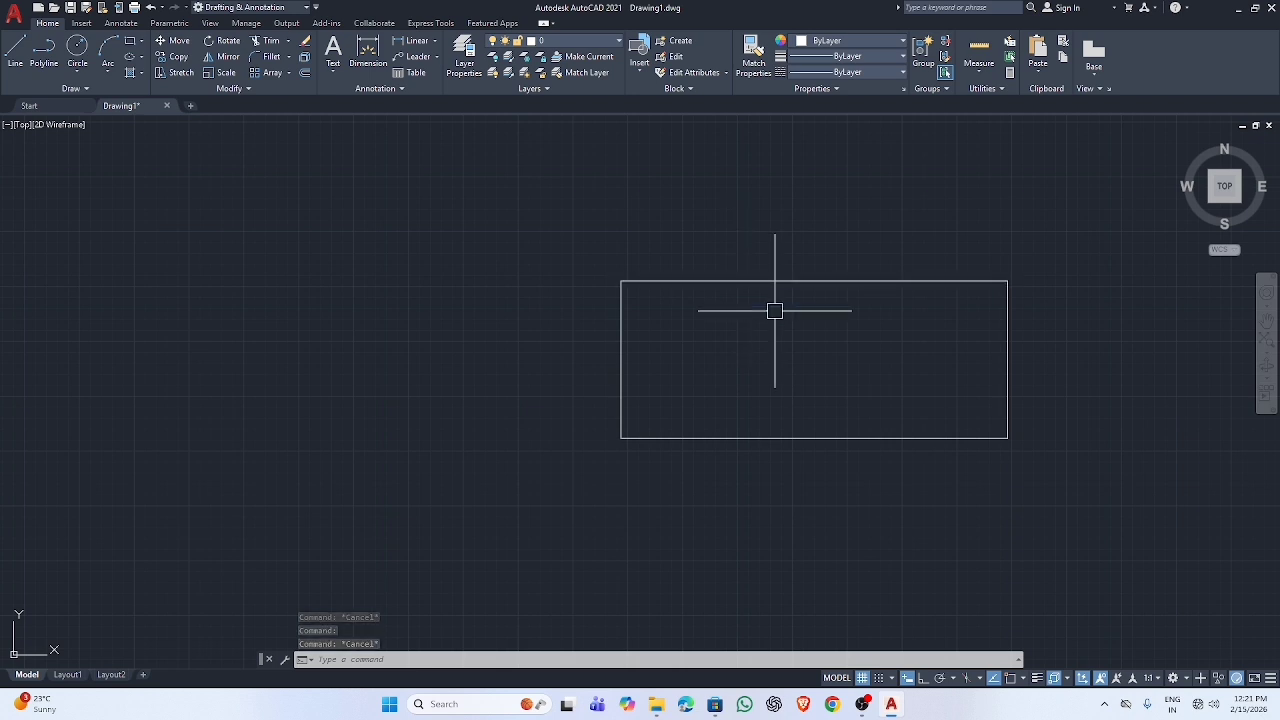
type("e")
key("Return")
left_click(788, 281)
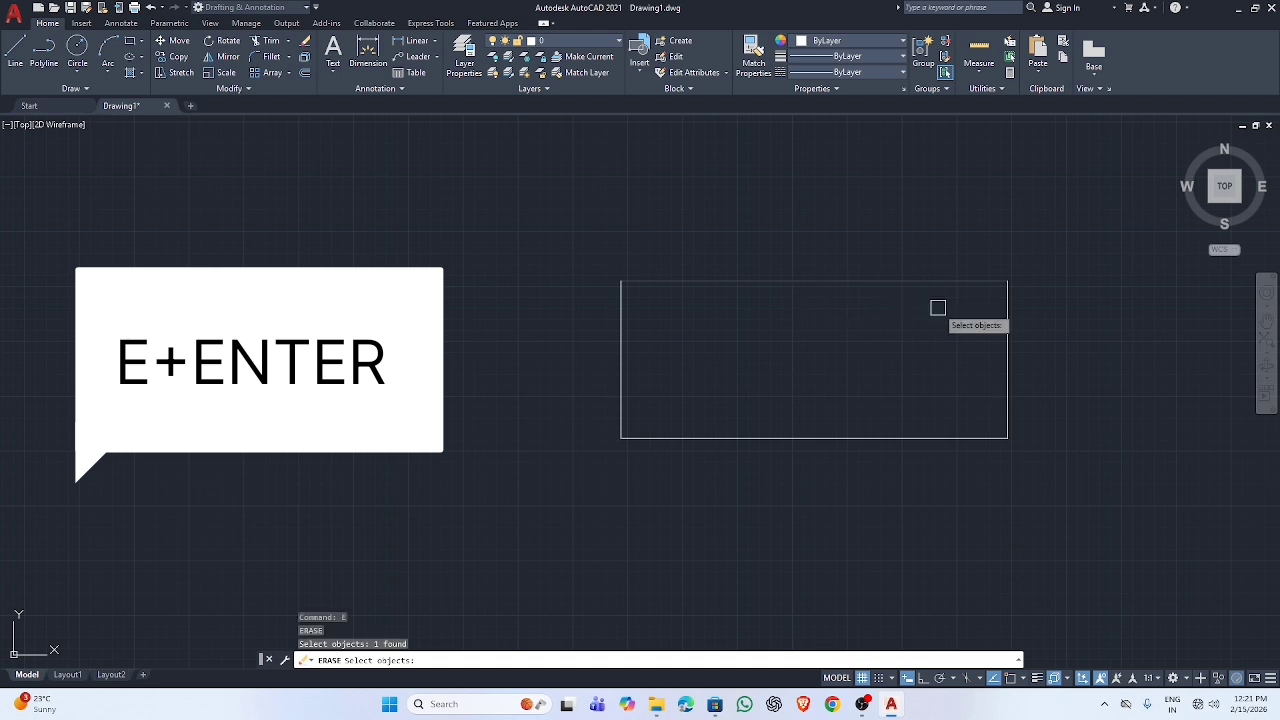
left_click(999, 356)
left_click(1010, 350)
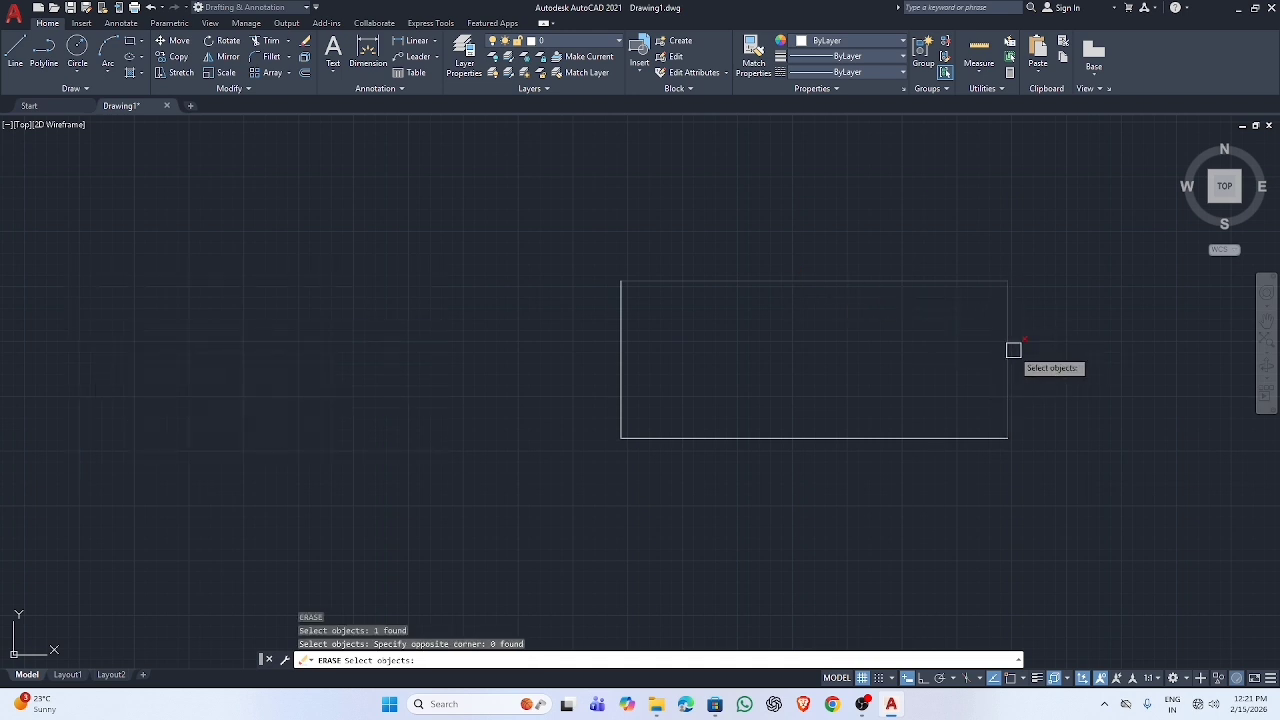
left_click(935, 443)
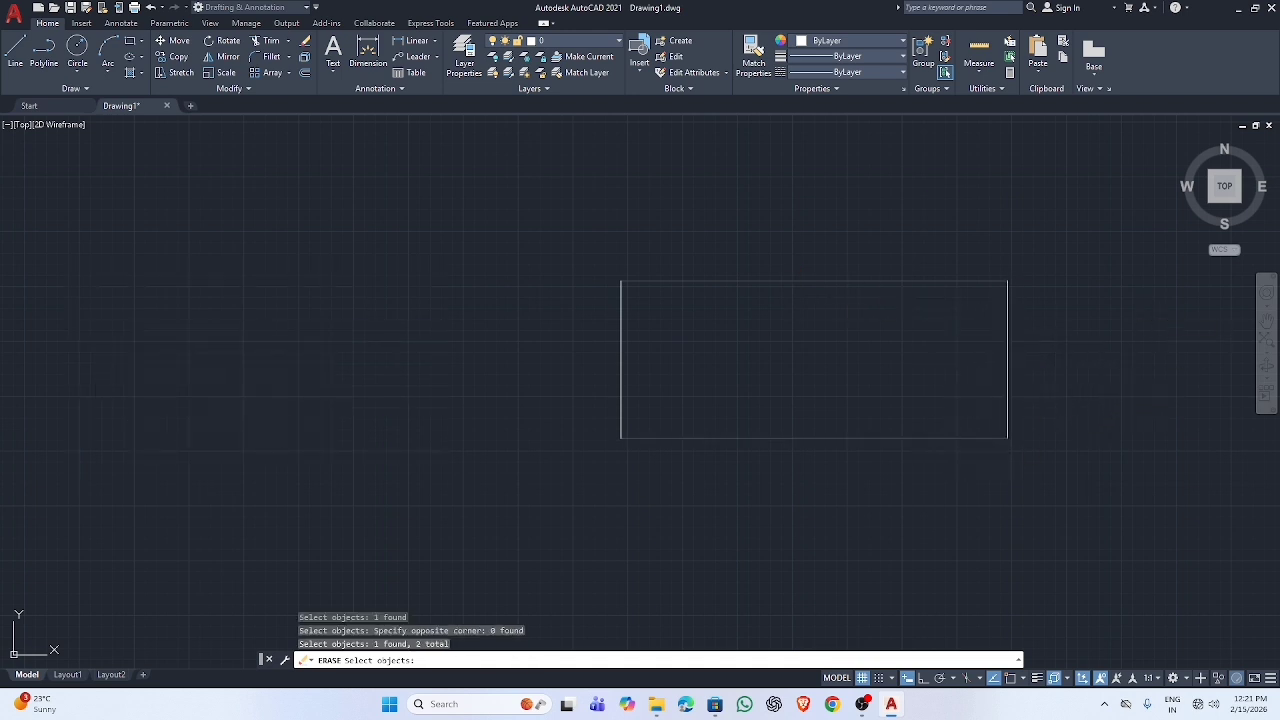
key("Escape")
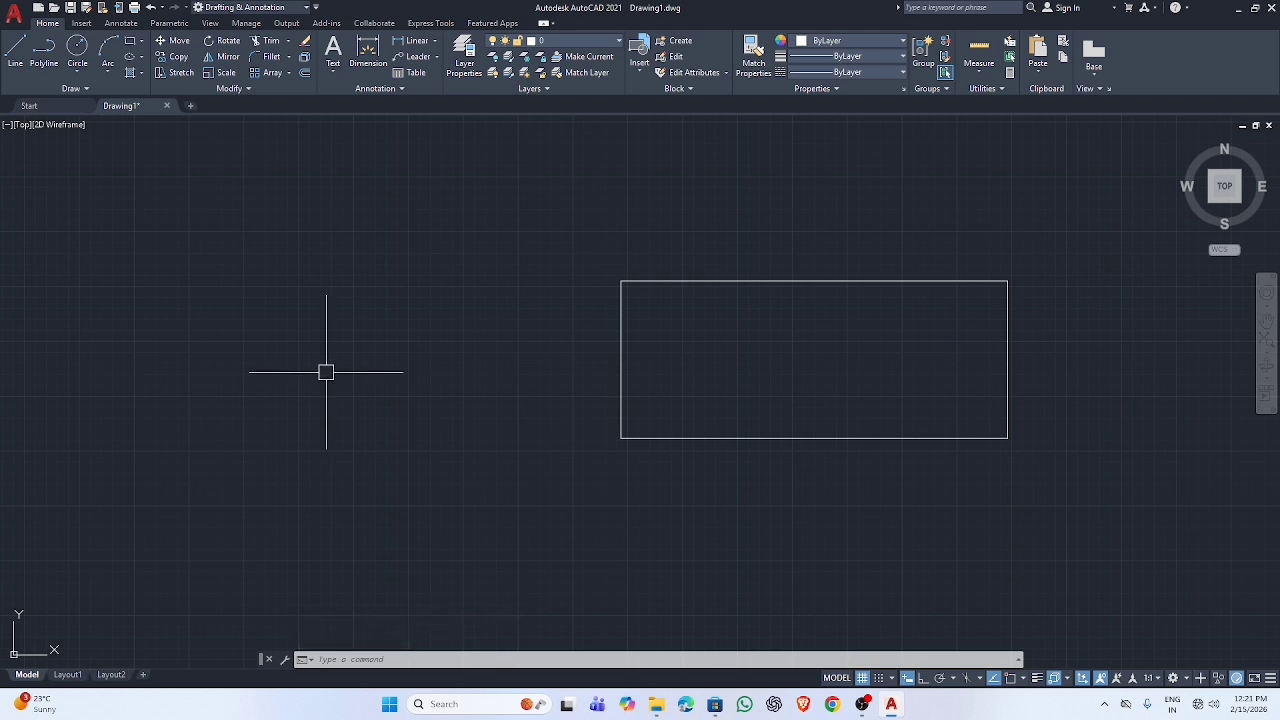
type("D")
key("Escape")
key("Escape")
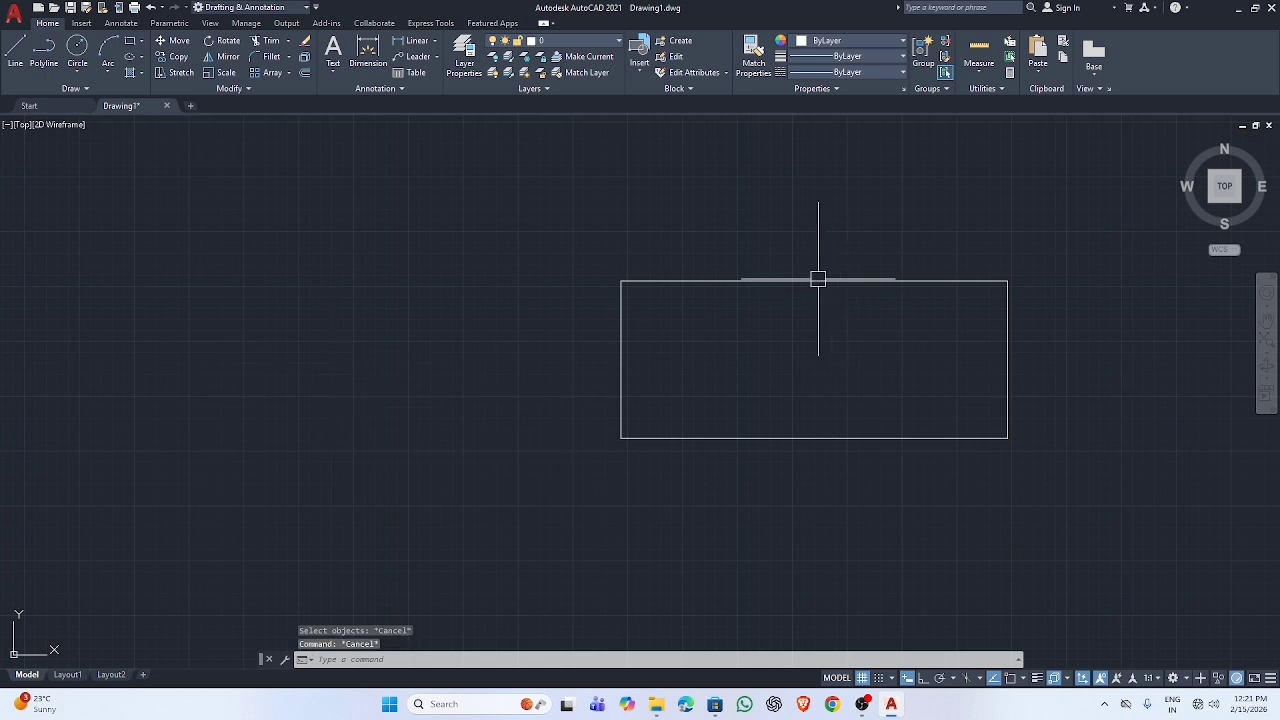
type("d")
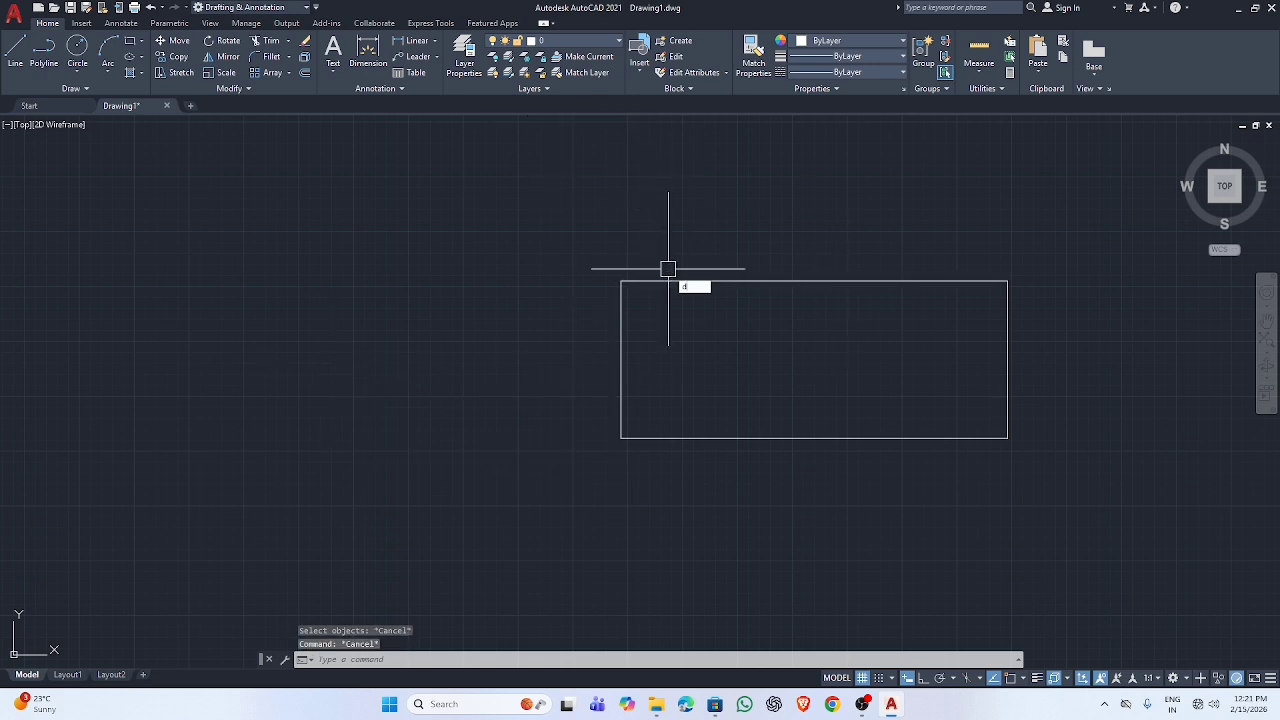
type("ia")
key("Return")
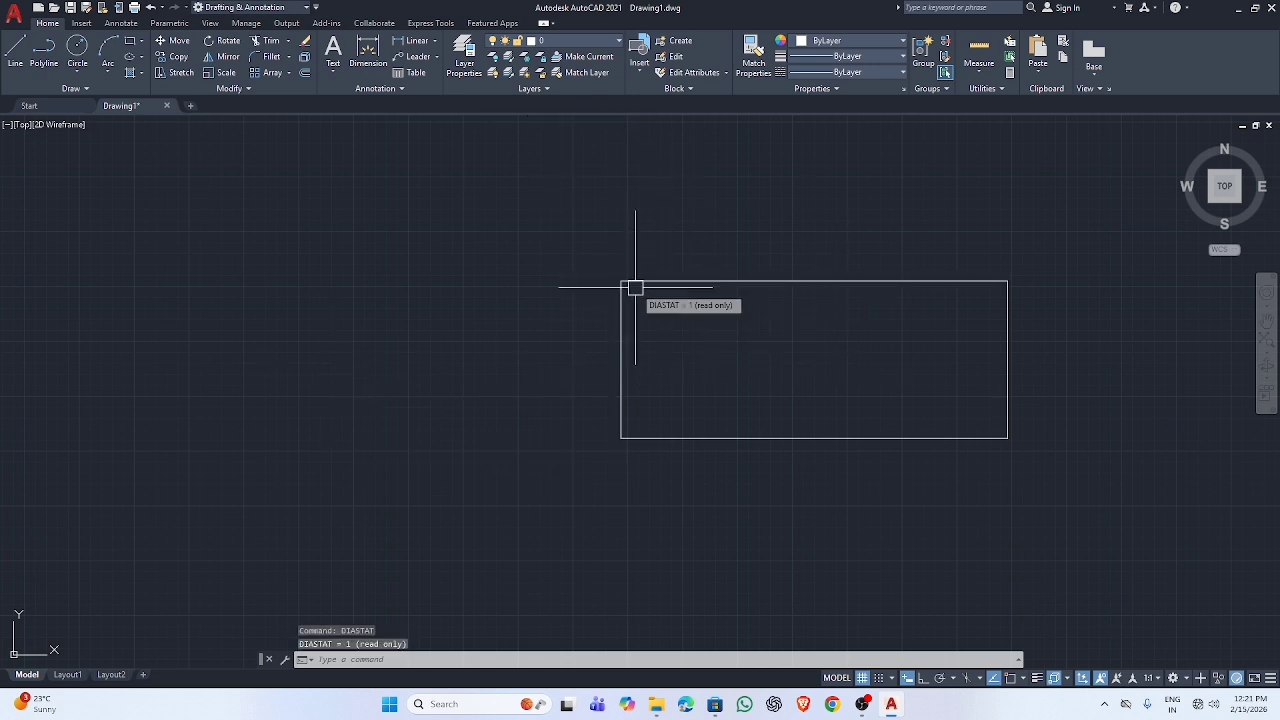
key("Escape")
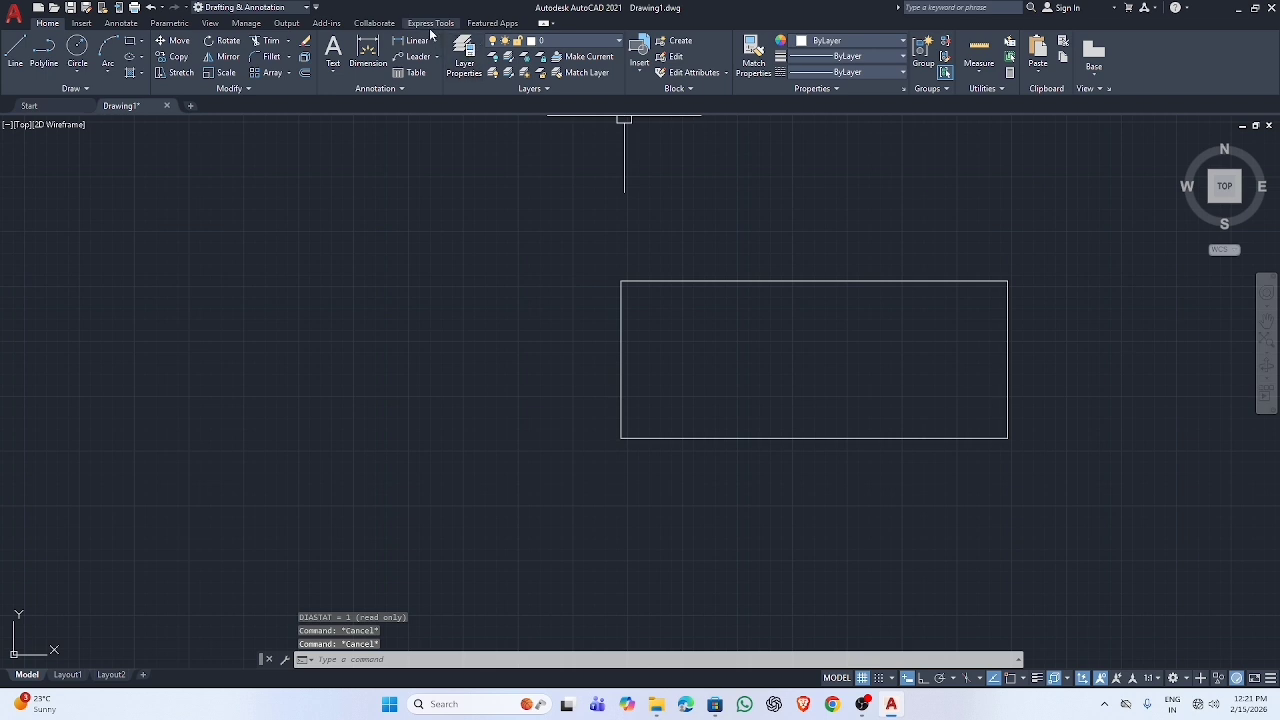
Add a linear dimension along the rectangle's top edge, placing the dimension line a short distance above it
left_click(414, 40)
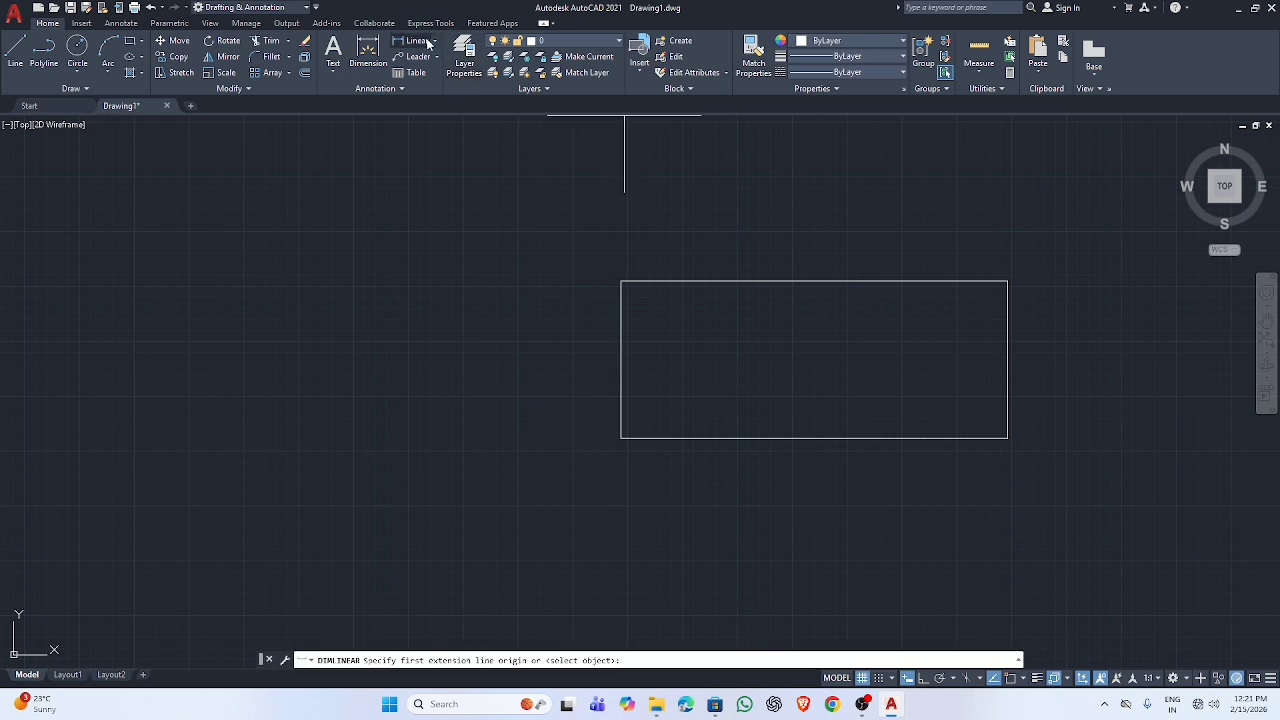
left_click(621, 283)
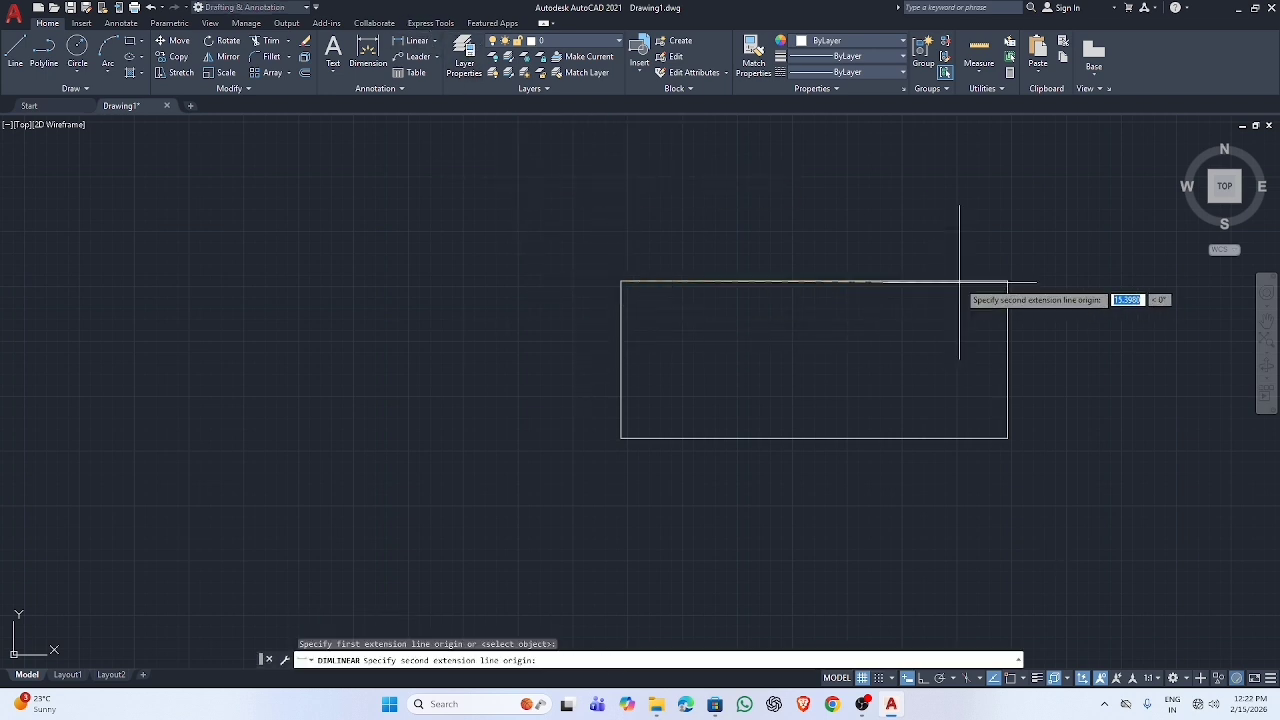
left_click(1008, 283)
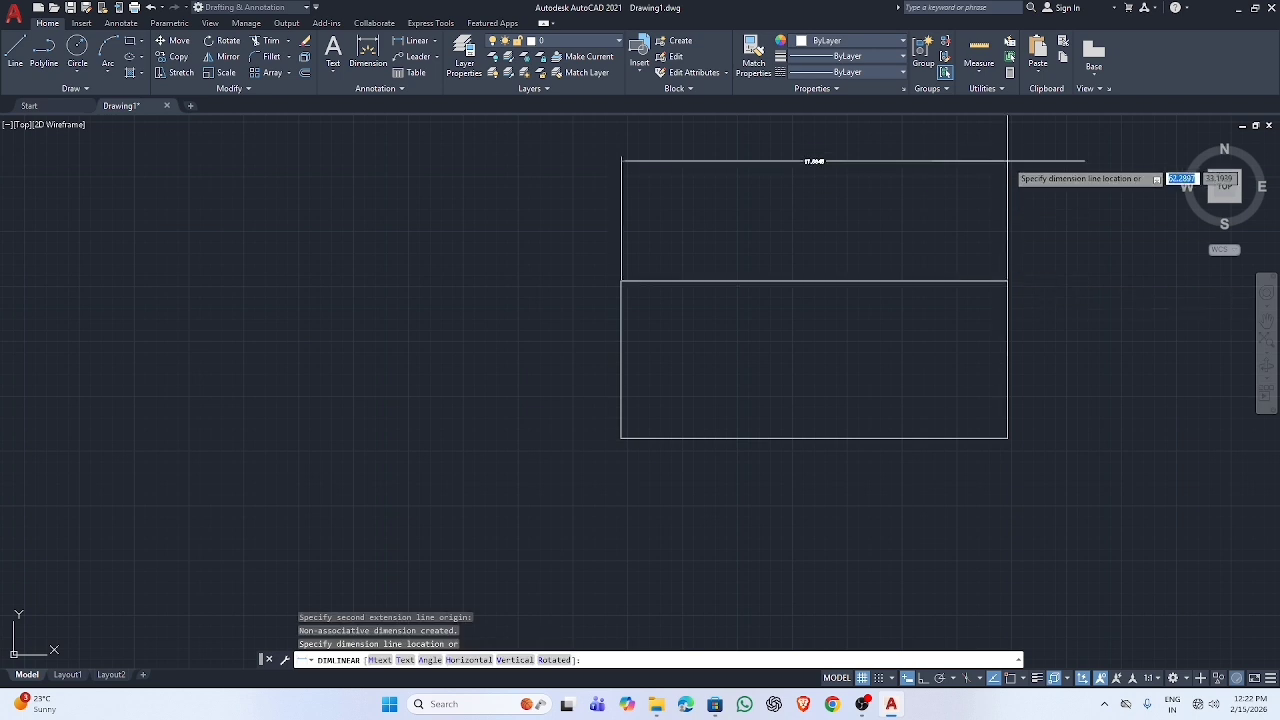
left_click(991, 226)
Examine the size of the new dimension's text and arrowheads relative to the rectangle
scroll(788, 264, "up", 5)
scroll(837, 240, "down", 5)
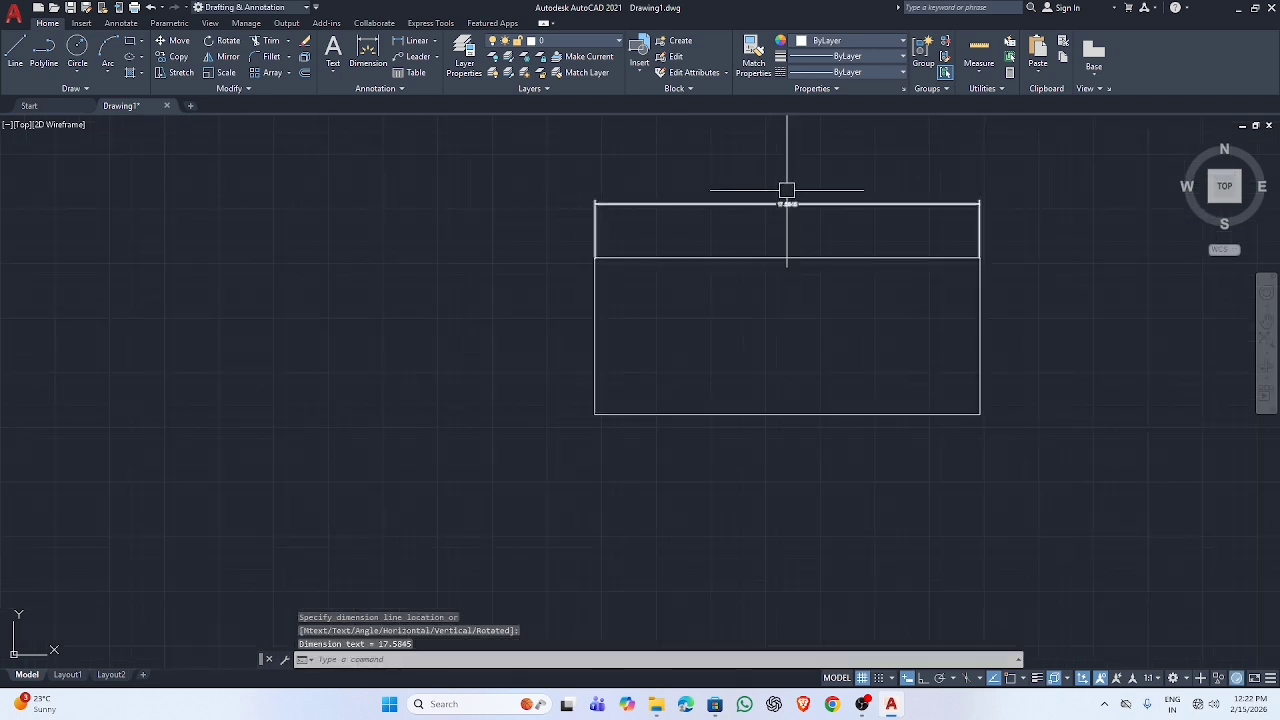
scroll(786, 191, "up", 7)
scroll(783, 191, "down", 7)
scroll(669, 197, "down", 2)
scroll(669, 197, "up", 6)
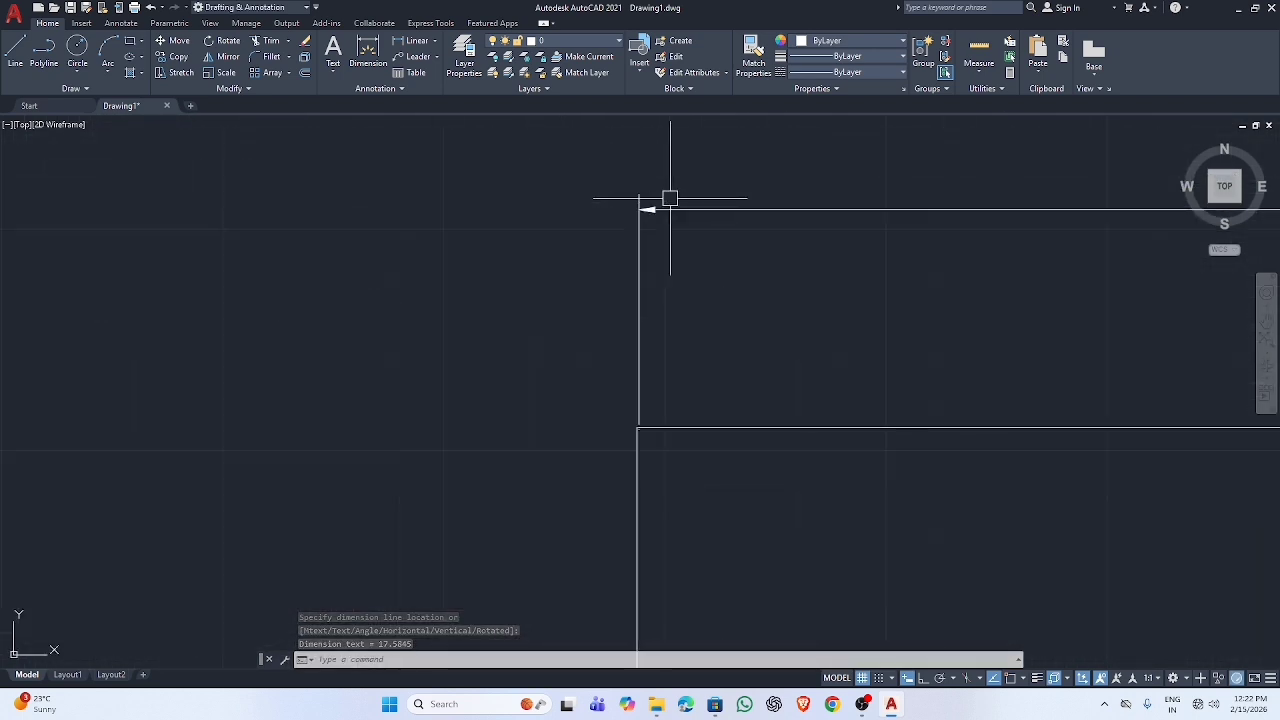
scroll(774, 200, "down", 6)
scroll(810, 185, "up", 4)
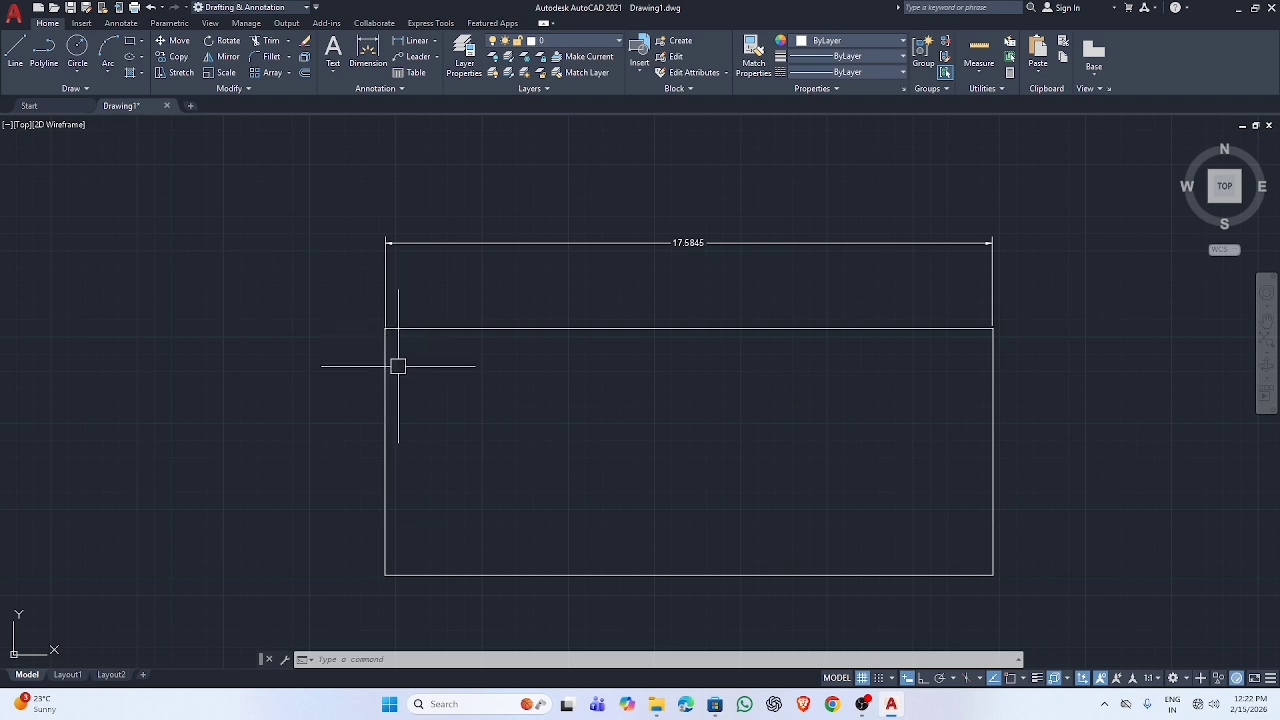
Modify the Standard dimension style to use fixed length extension lines
type("d")
key("Return")
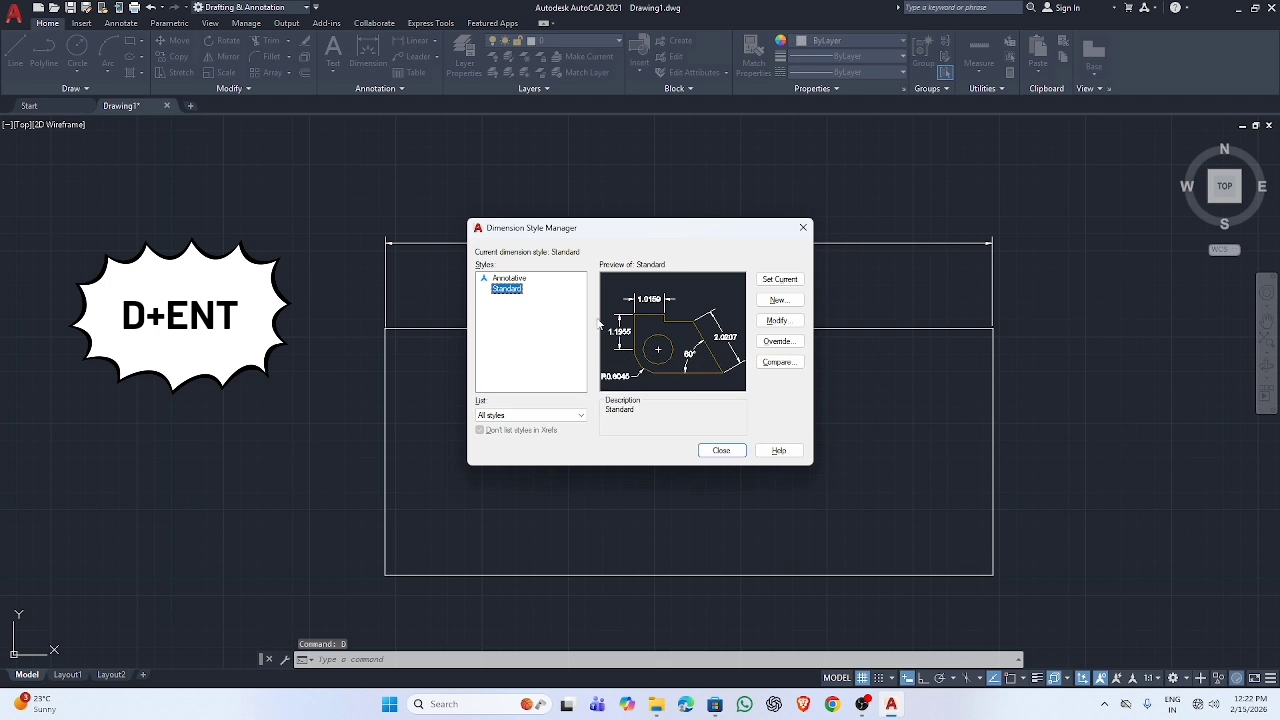
left_click(780, 320)
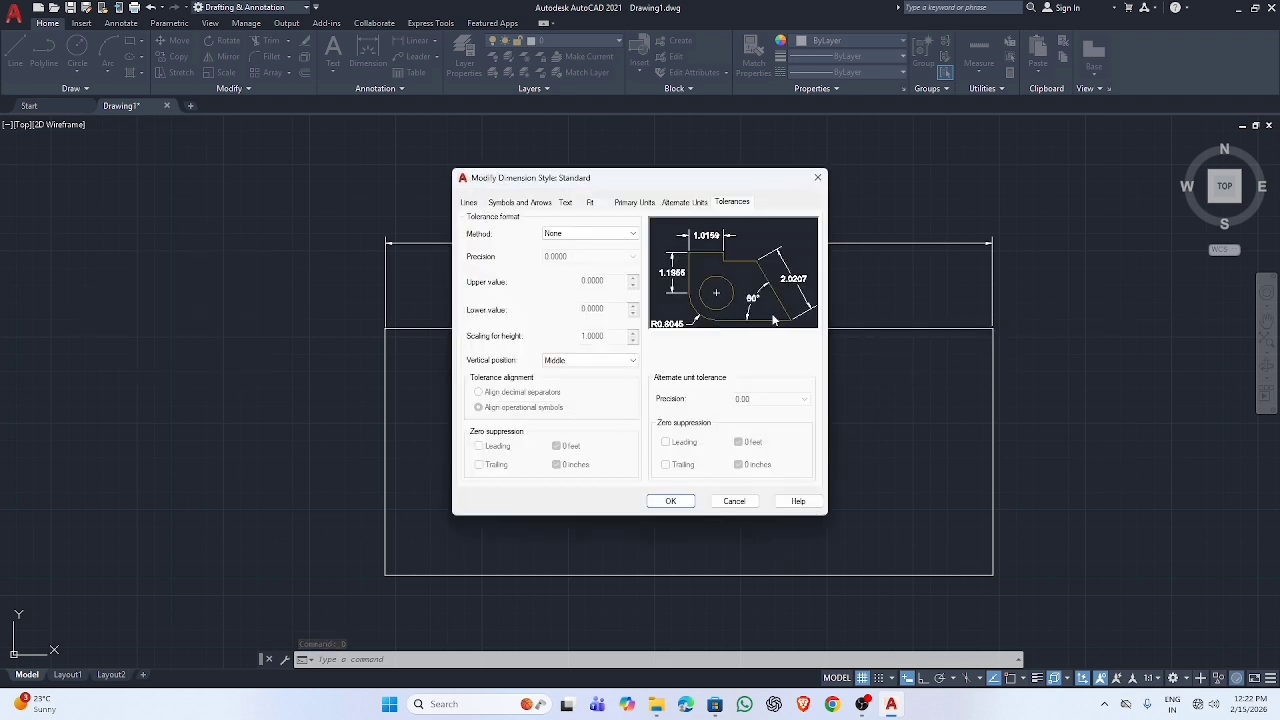
left_click(468, 203)
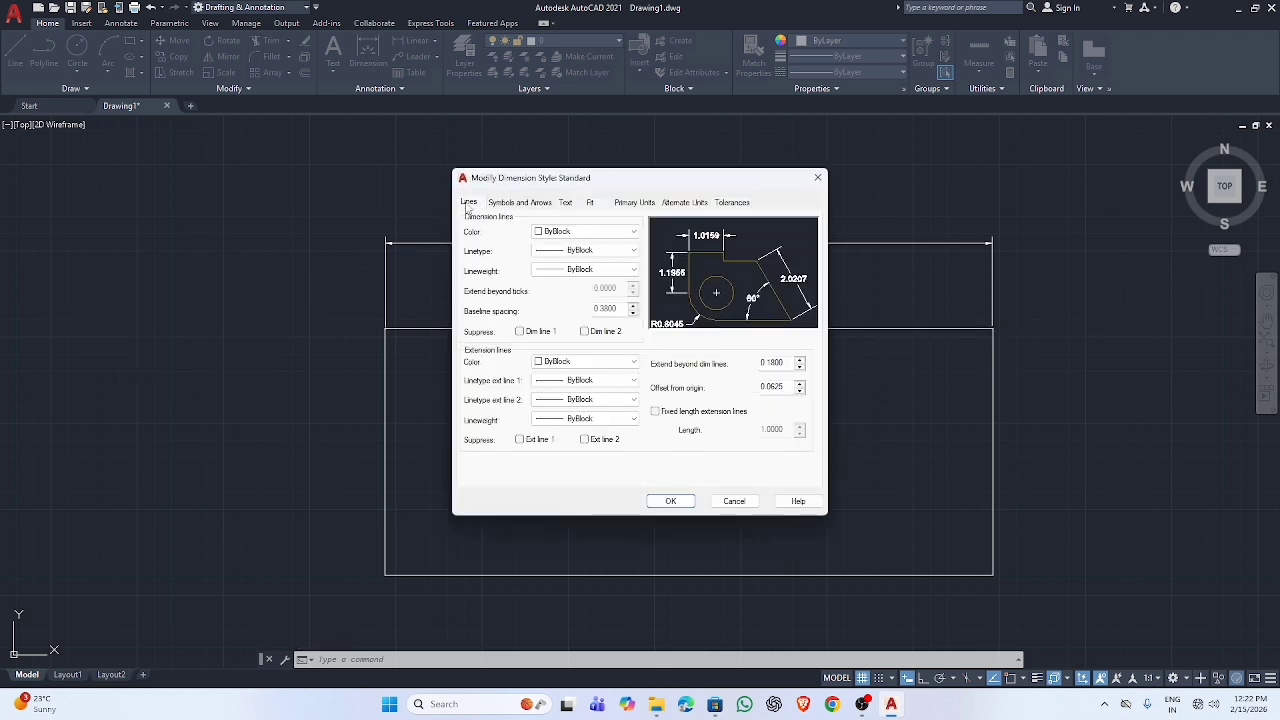
left_click(656, 412)
Set the Standard dimension style's arrow size to 3 and its text height to 3
left_click(520, 203)
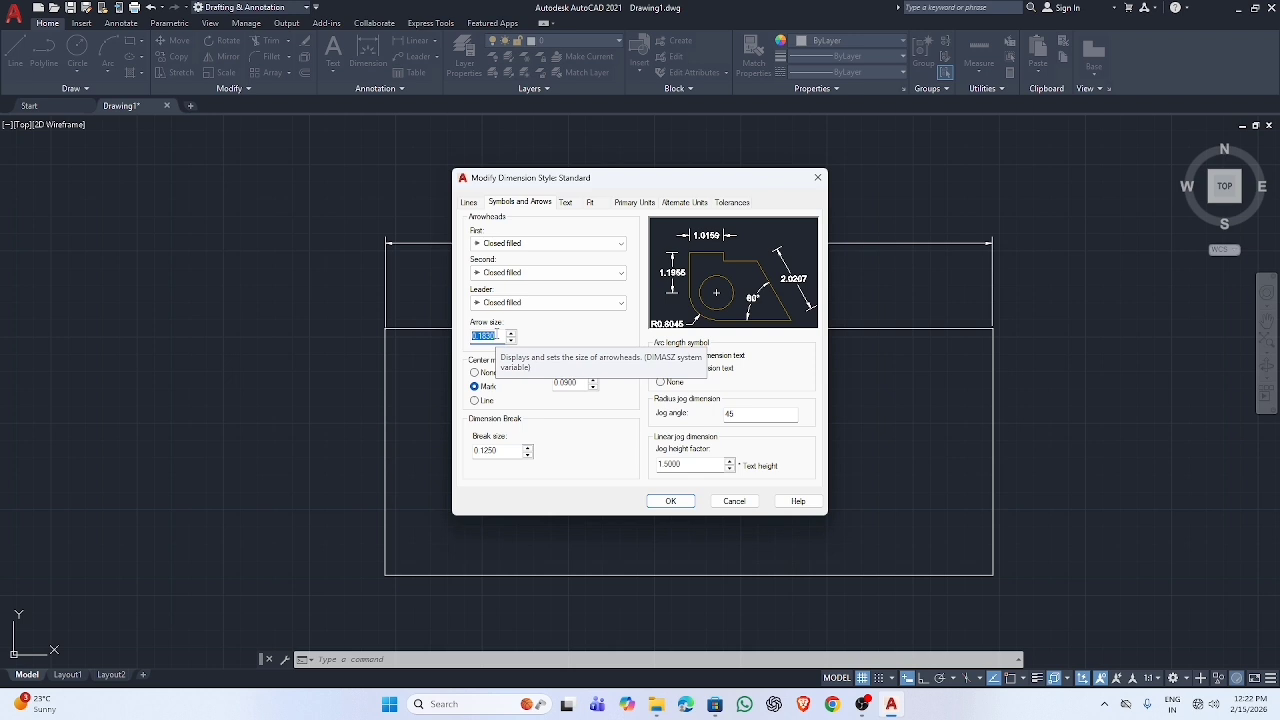
type("3")
key("Tab")
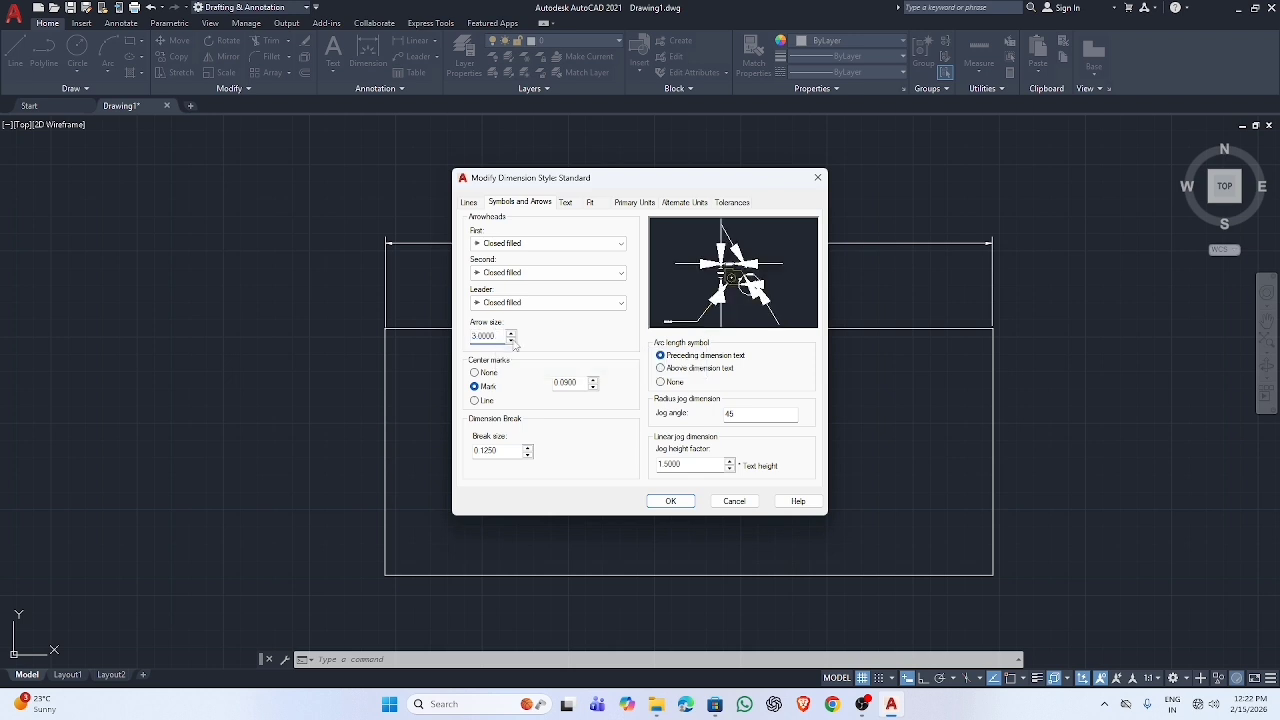
left_click(566, 203)
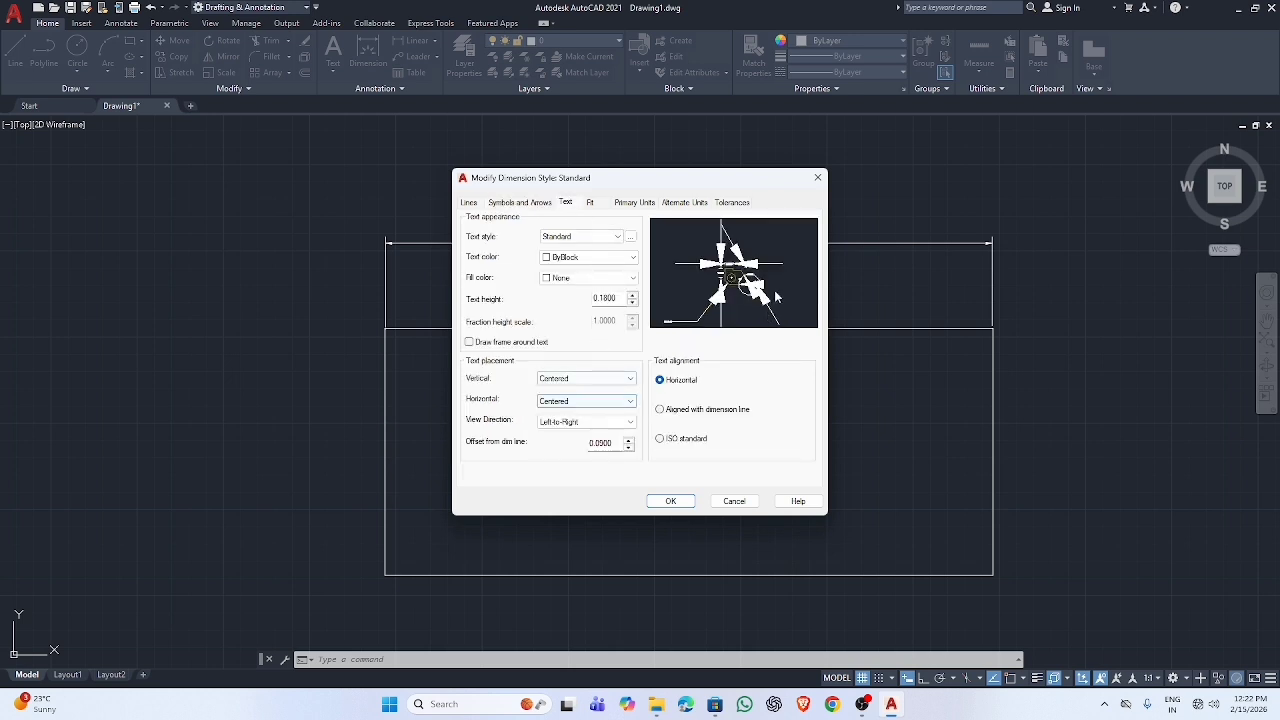
left_click(620, 297)
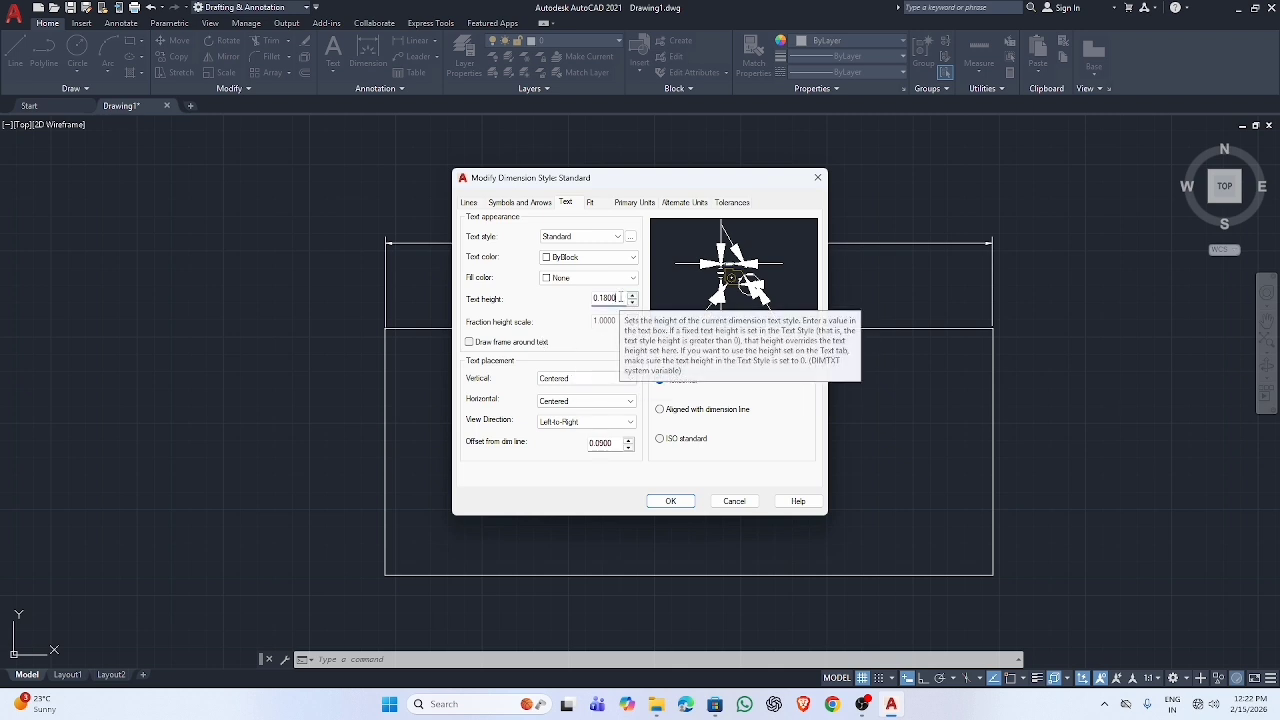
type("3")
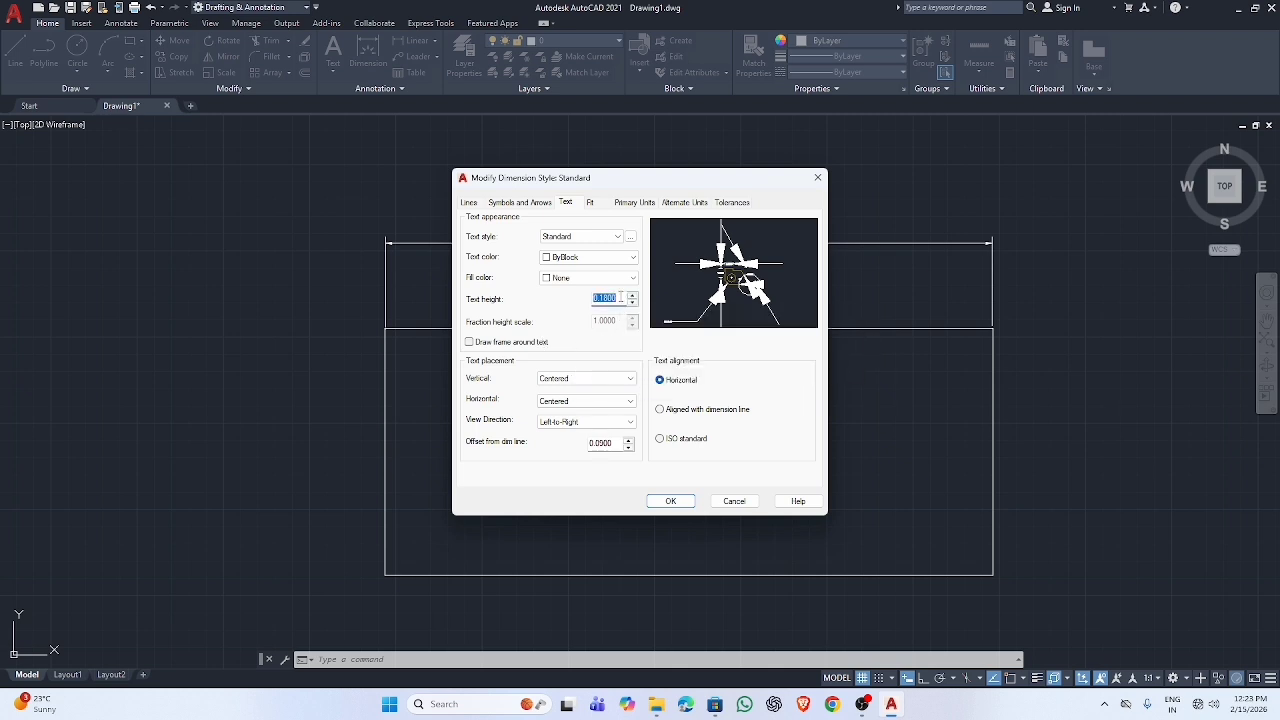
Review the style's fit, unit and tolerance settings, then apply the changes and set the Standard dimension style as current
left_click(592, 203)
left_click(634, 202)
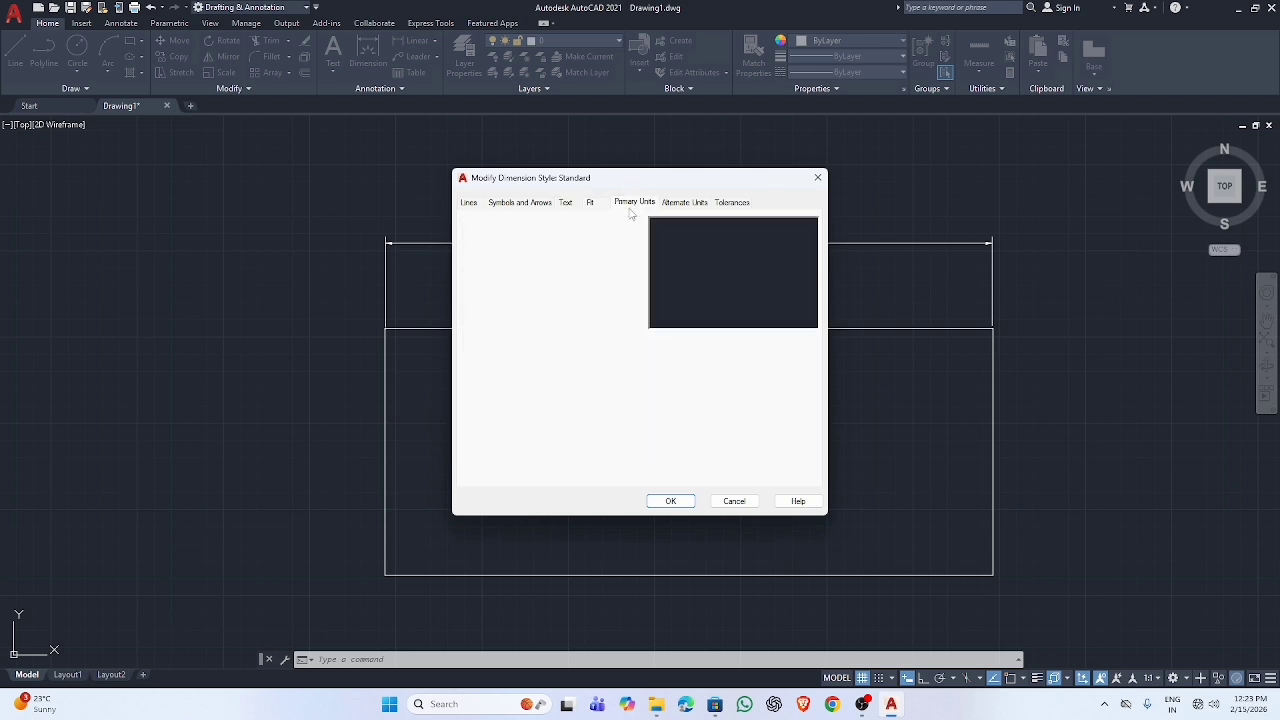
left_click(684, 202)
left_click(731, 202)
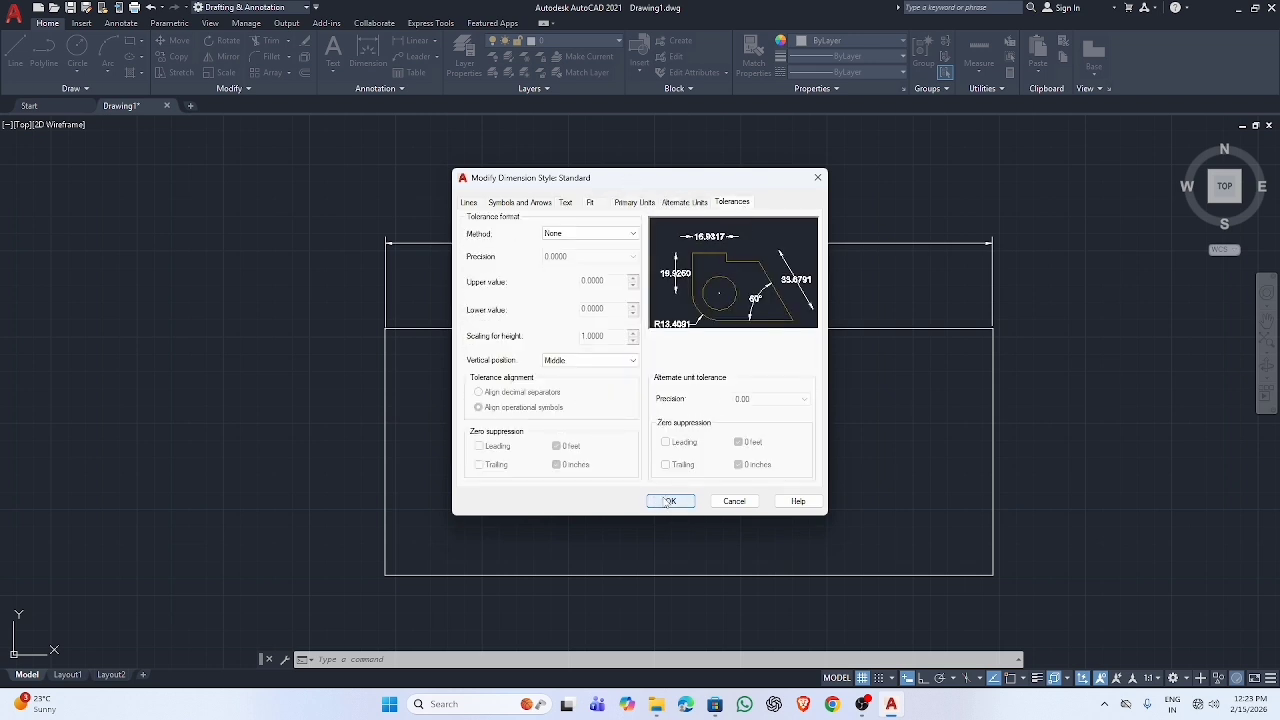
left_click(670, 501)
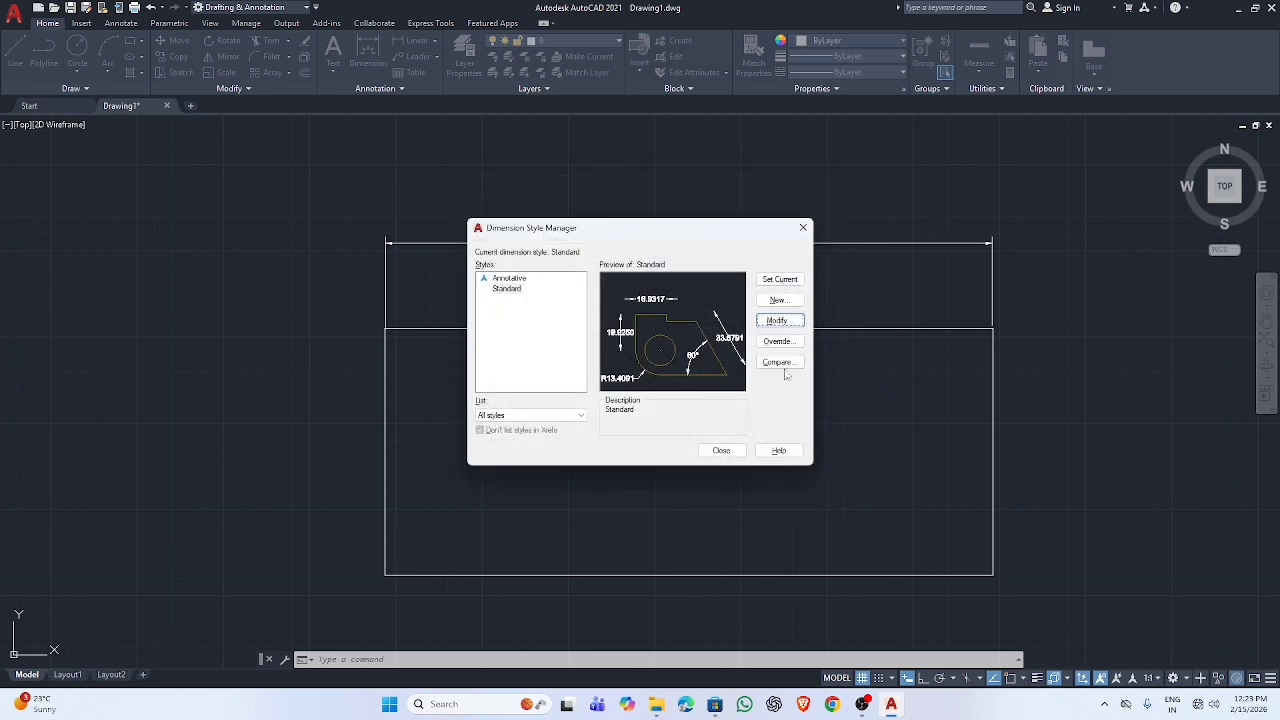
left_click(794, 280)
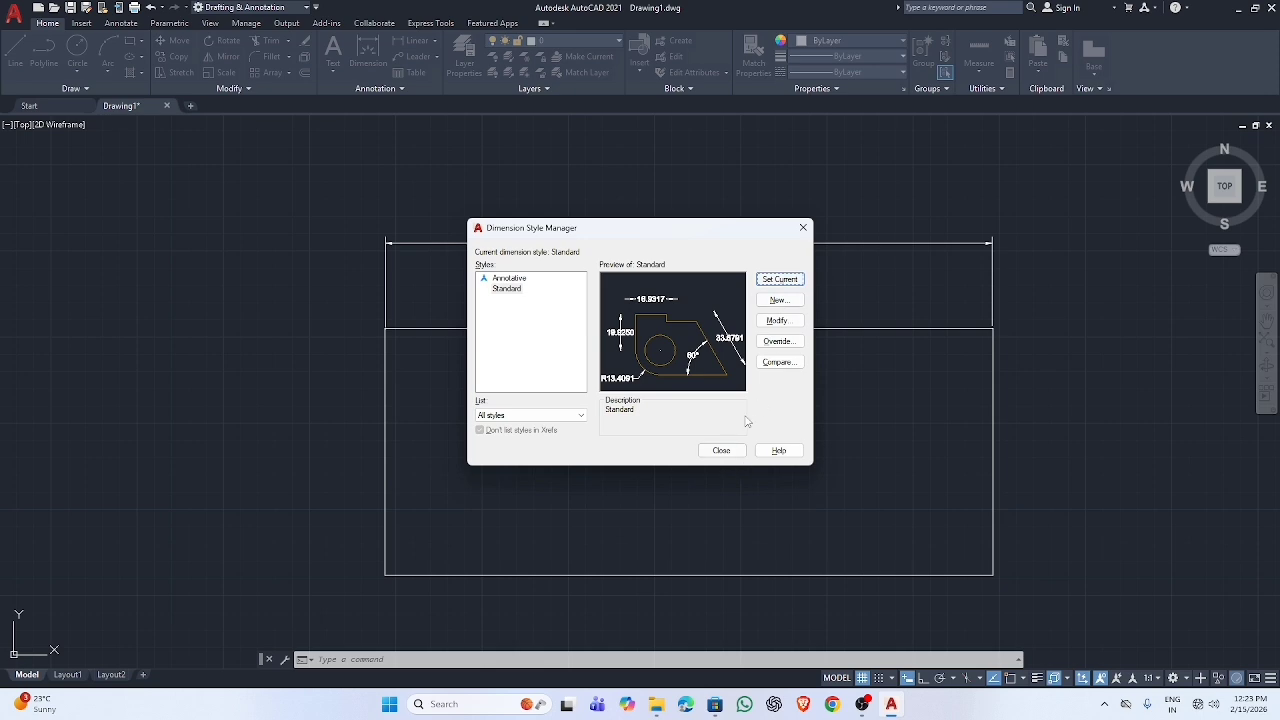
left_click(721, 451)
Examine the restyled dimension's text, arrowheads and extension lines above the rectangle
scroll(757, 405, "down", 10)
scroll(757, 414, "up", 8)
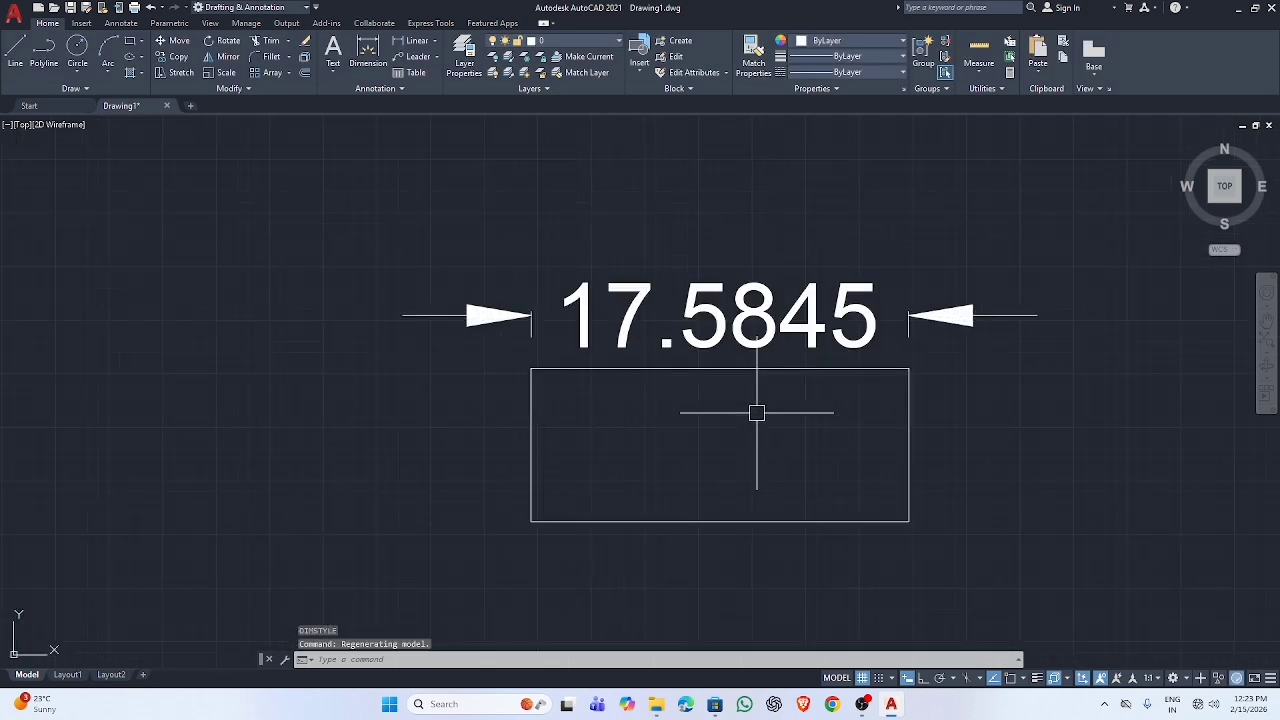
scroll(895, 363, "up", 3)
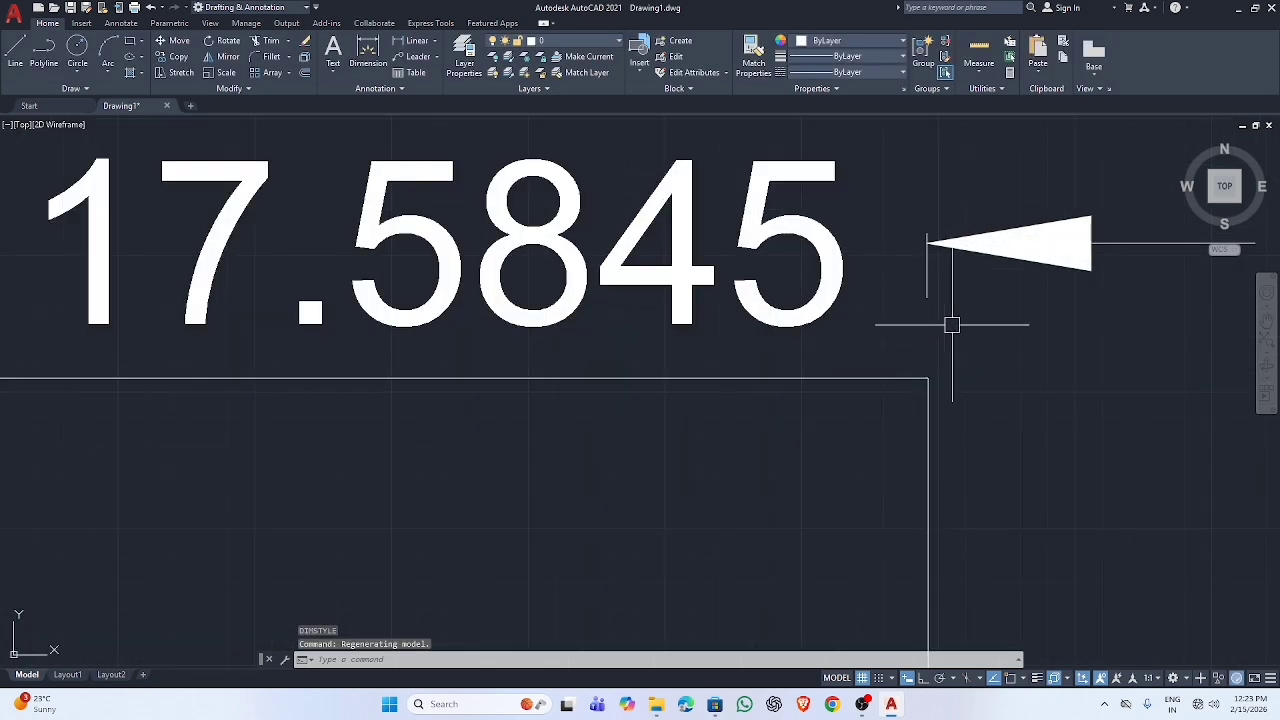
scroll(925, 360, "down", 6)
scroll(937, 357, "up", 4)
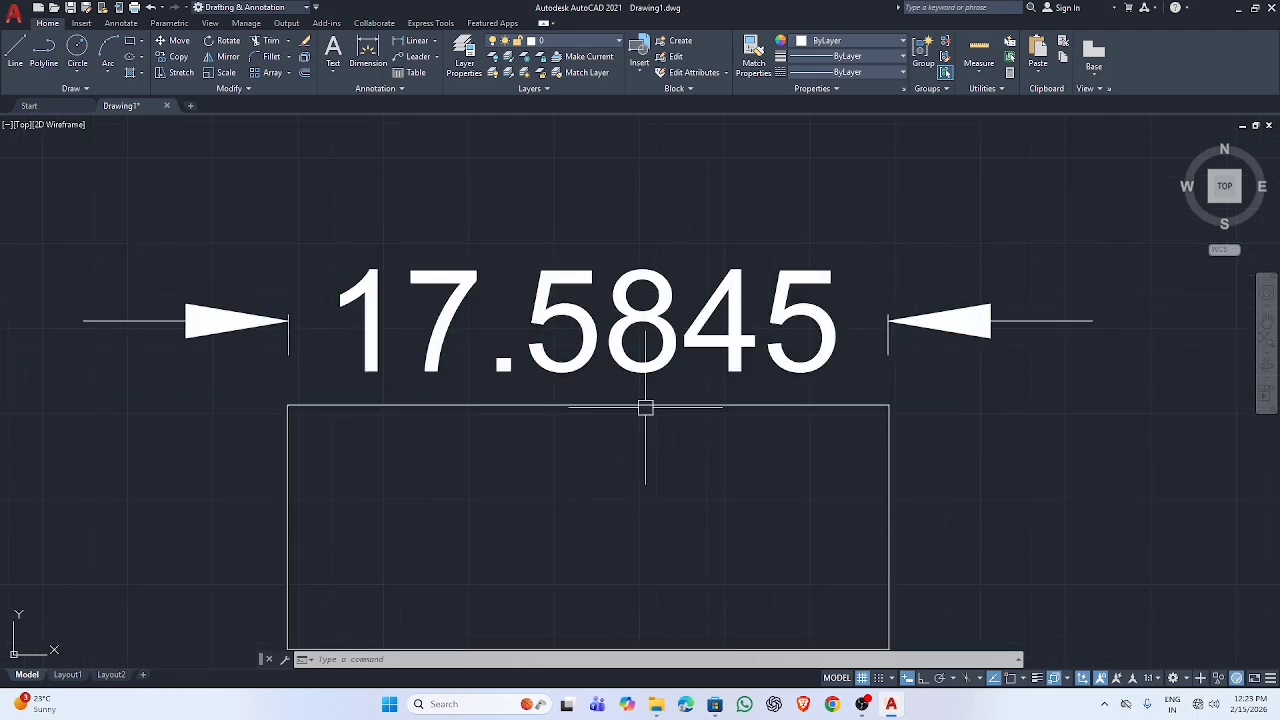
scroll(655, 396, "down", 4)
scroll(657, 396, "up", 4)
scroll(657, 391, "down", 2)
scroll(657, 391, "up", 2)
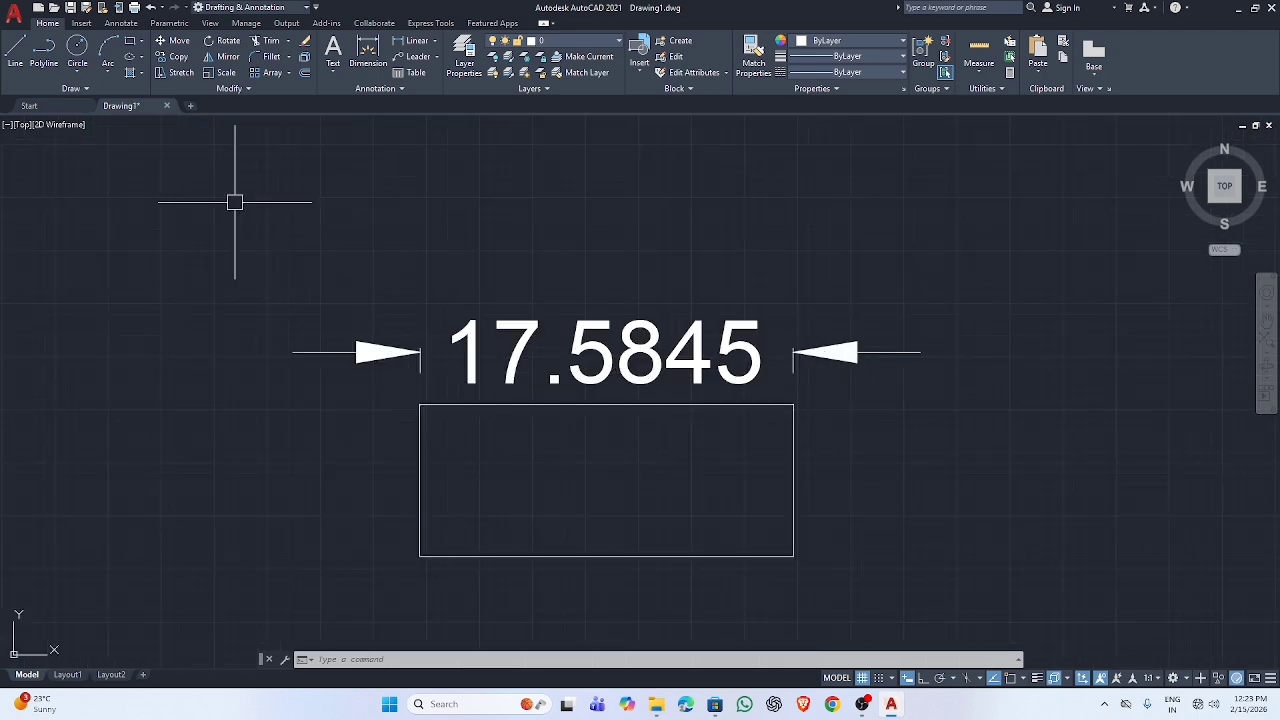
Delete the rectangle's lines and the dimension together, leaving the drawing empty
left_click(233, 202)
left_click(926, 629)
key("Delete")
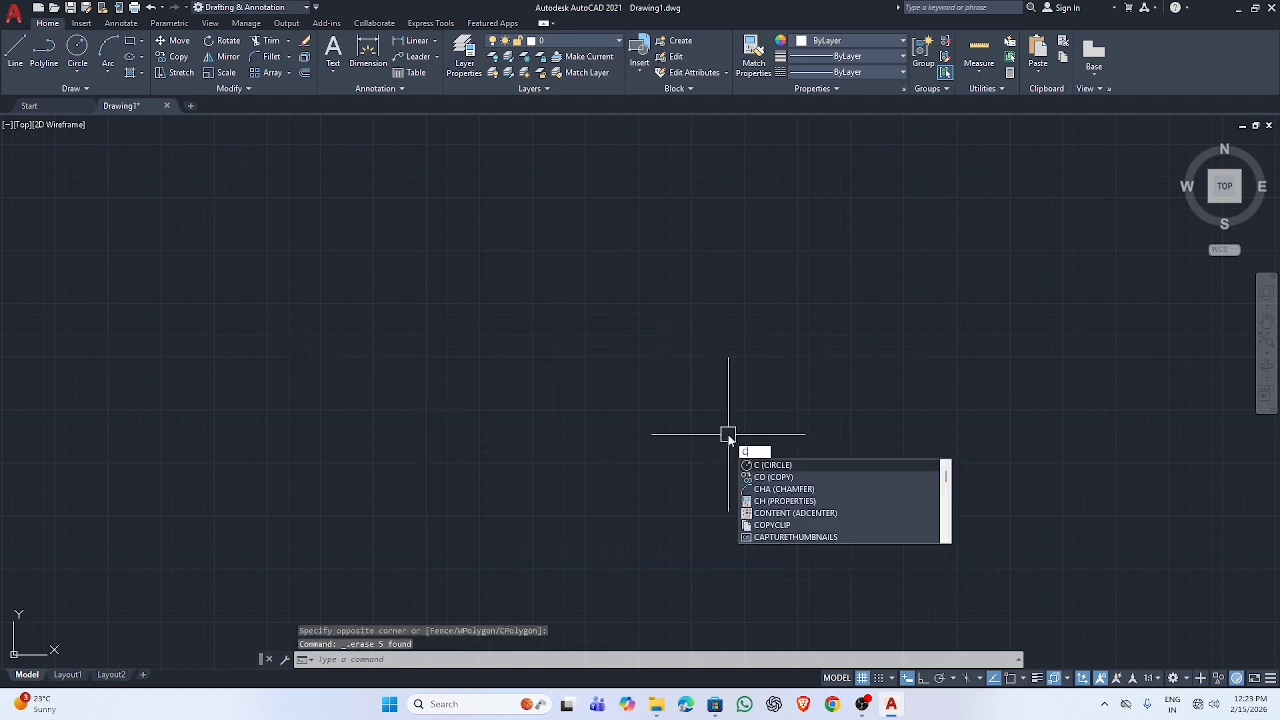
Draw three circles freehand: one of radius about 5.28, an overlapping one of radius about 11.82, and a third medium-sized one overlapping the second
key("Return")
left_click(450, 263)
left_click(551, 319)
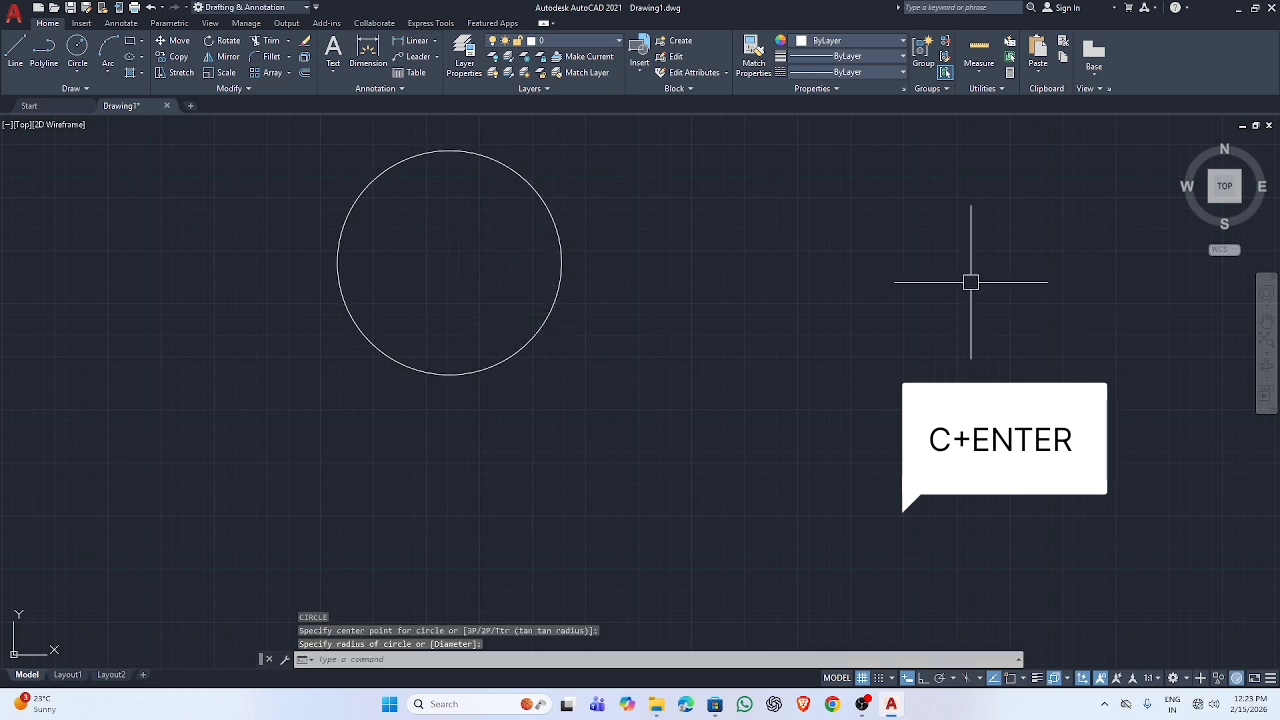
key("Return")
left_click(697, 290)
left_click(938, 365)
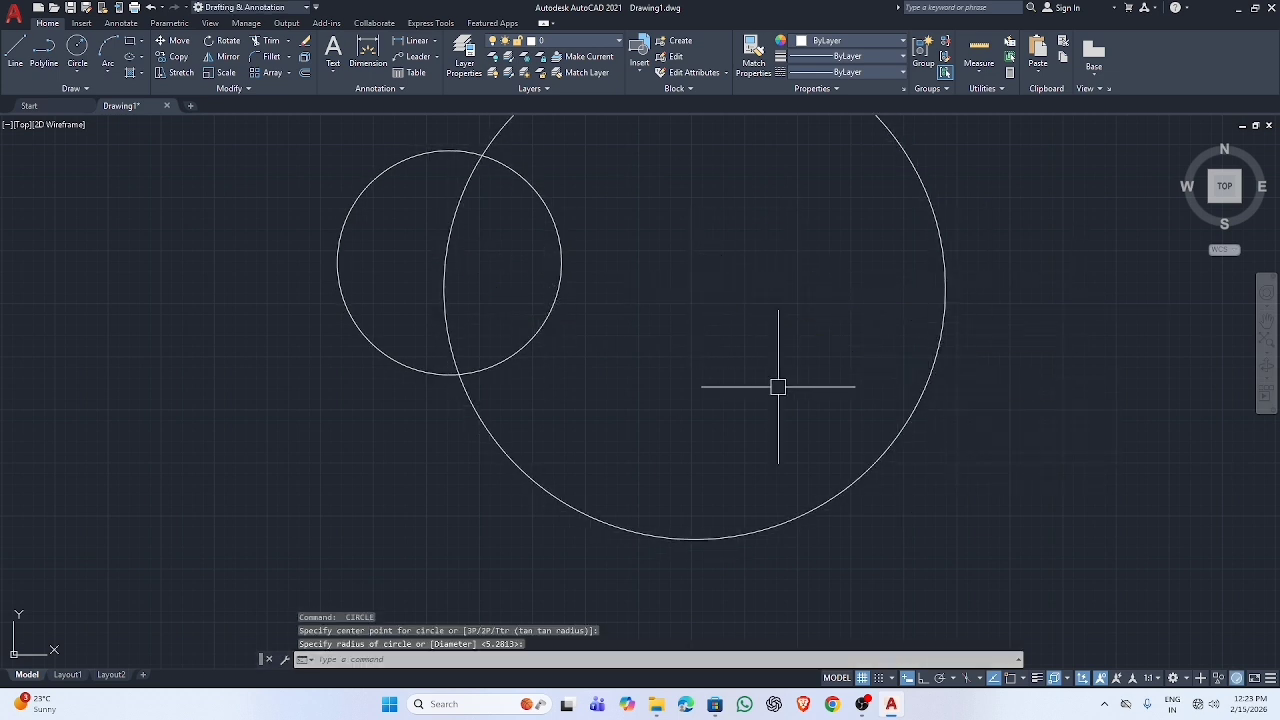
key("Return")
left_click(781, 384)
left_click(954, 438)
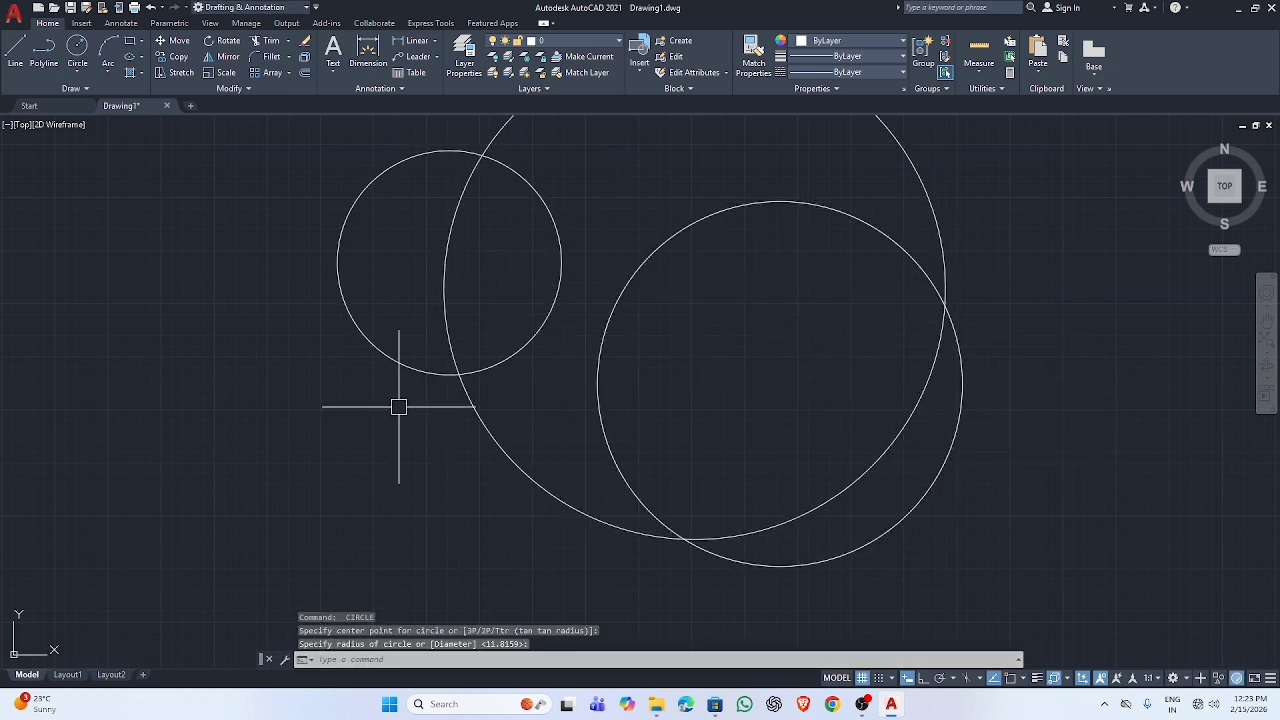
Draw a circle of radius about 13.99 beside the three overlapping circles, on their east side
scroll(410, 403, "down", 3)
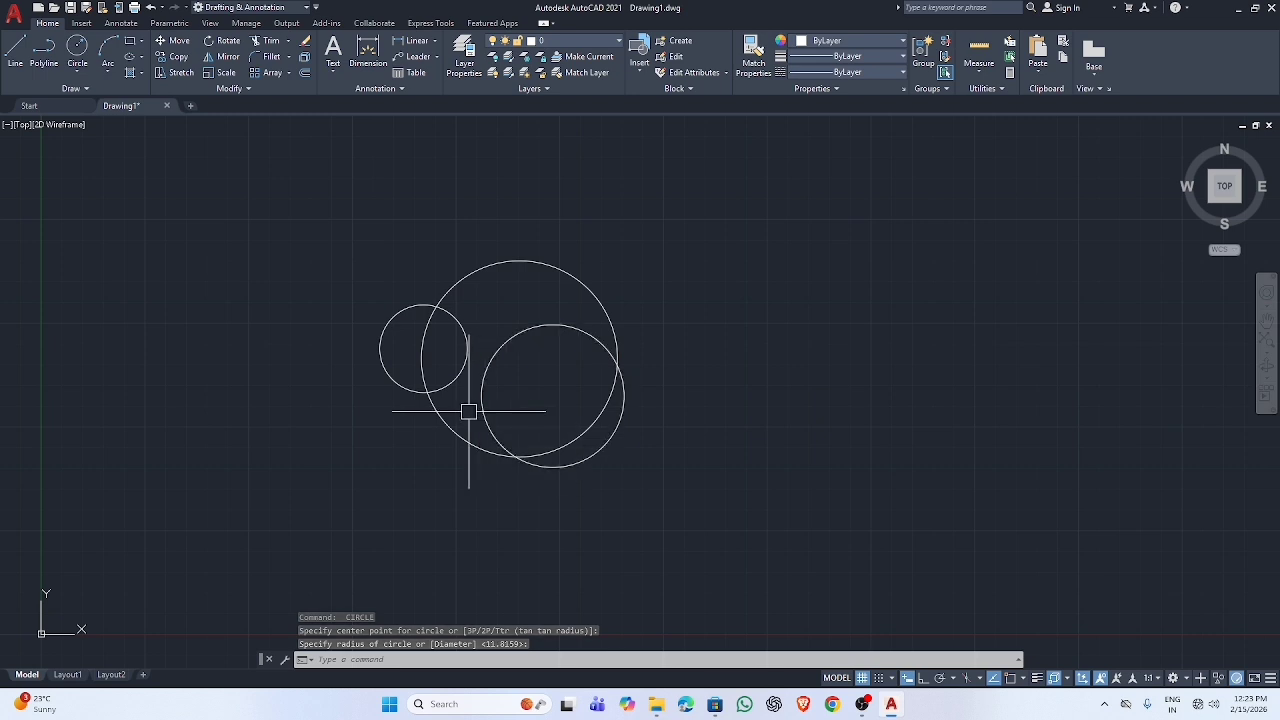
left_click(720, 323)
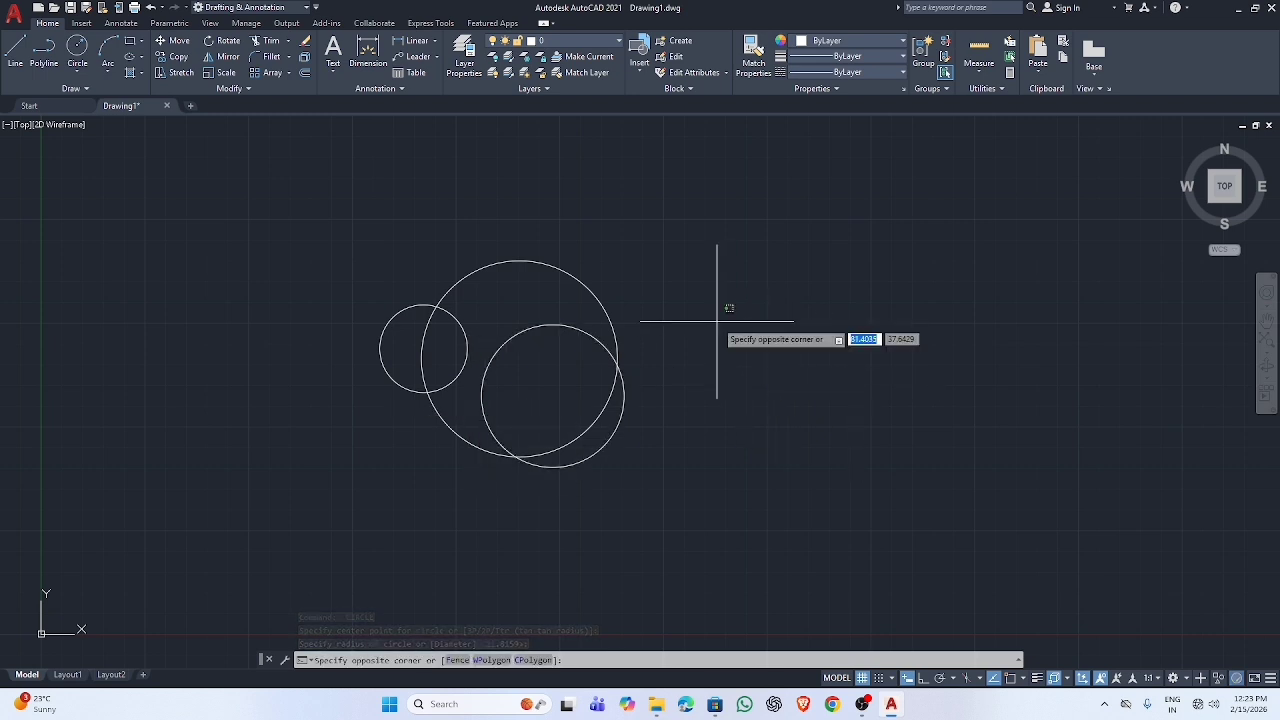
left_click(790, 420)
key("Return")
left_click(749, 337)
left_click(861, 363)
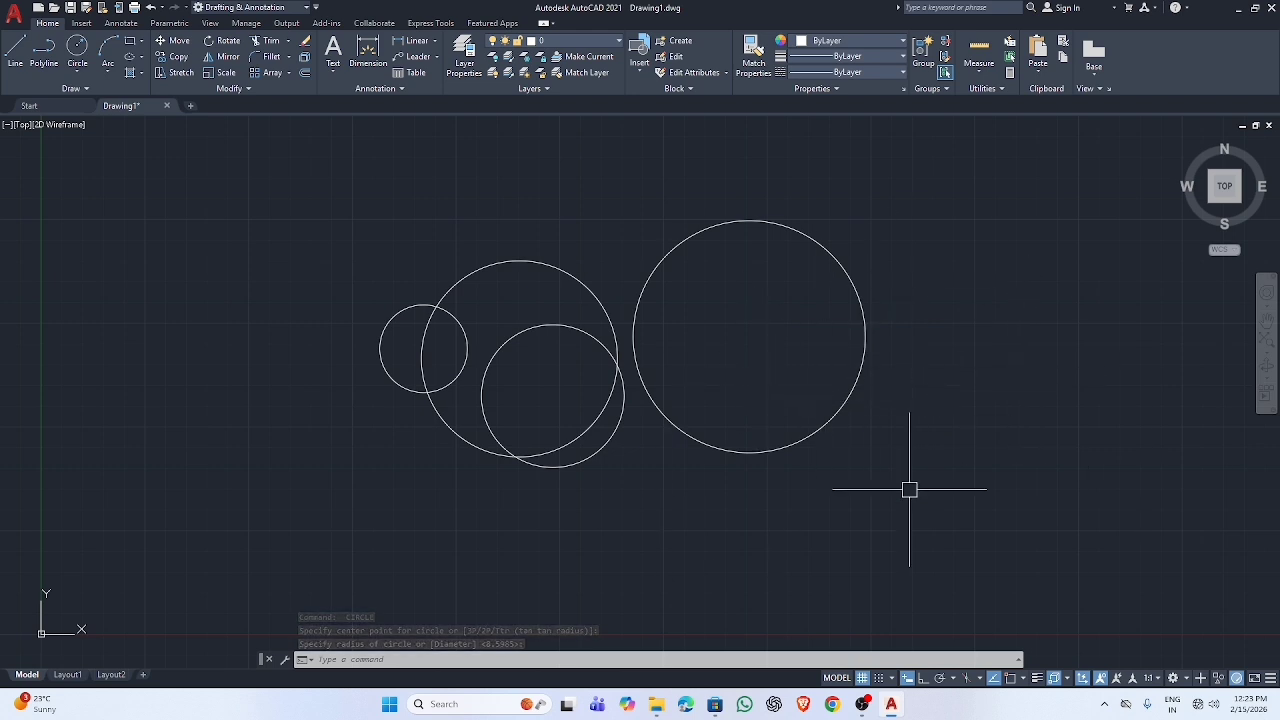
Draw two larger circles around the newest one: one of radius about 22.57, and a bigger one centred slightly below it
type("c")
key("Return")
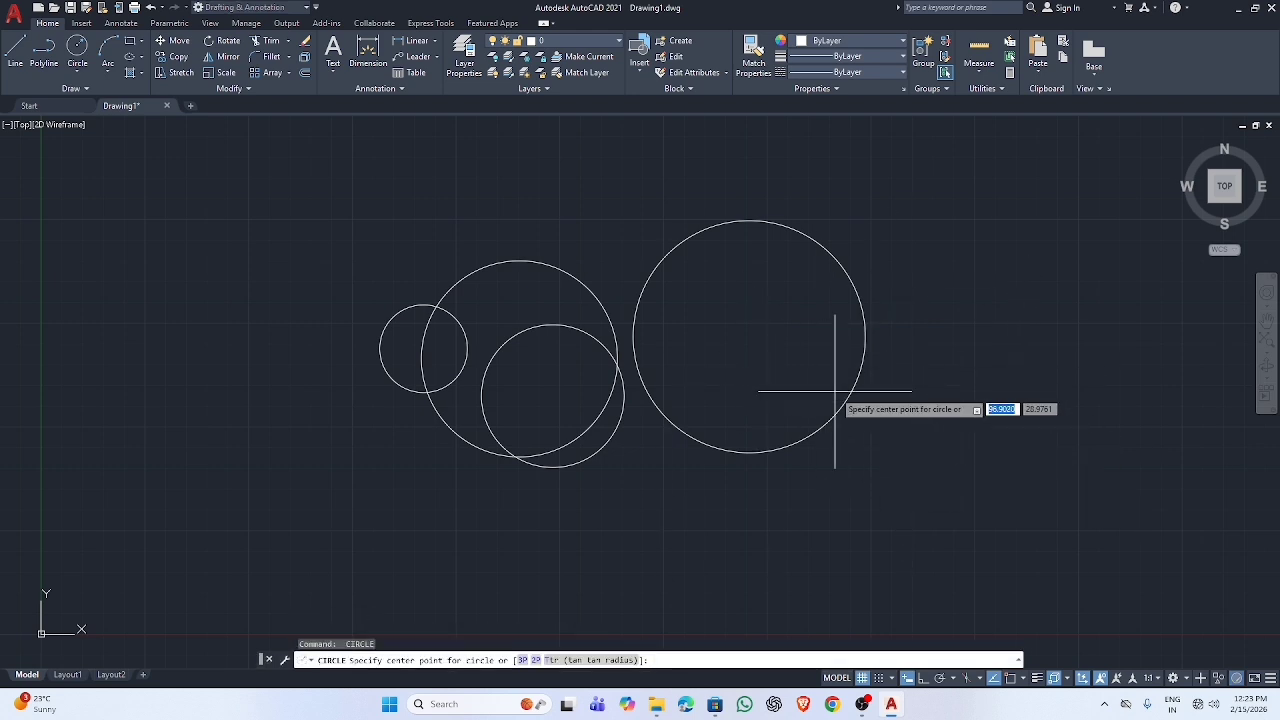
left_click(778, 384)
left_click(960, 425)
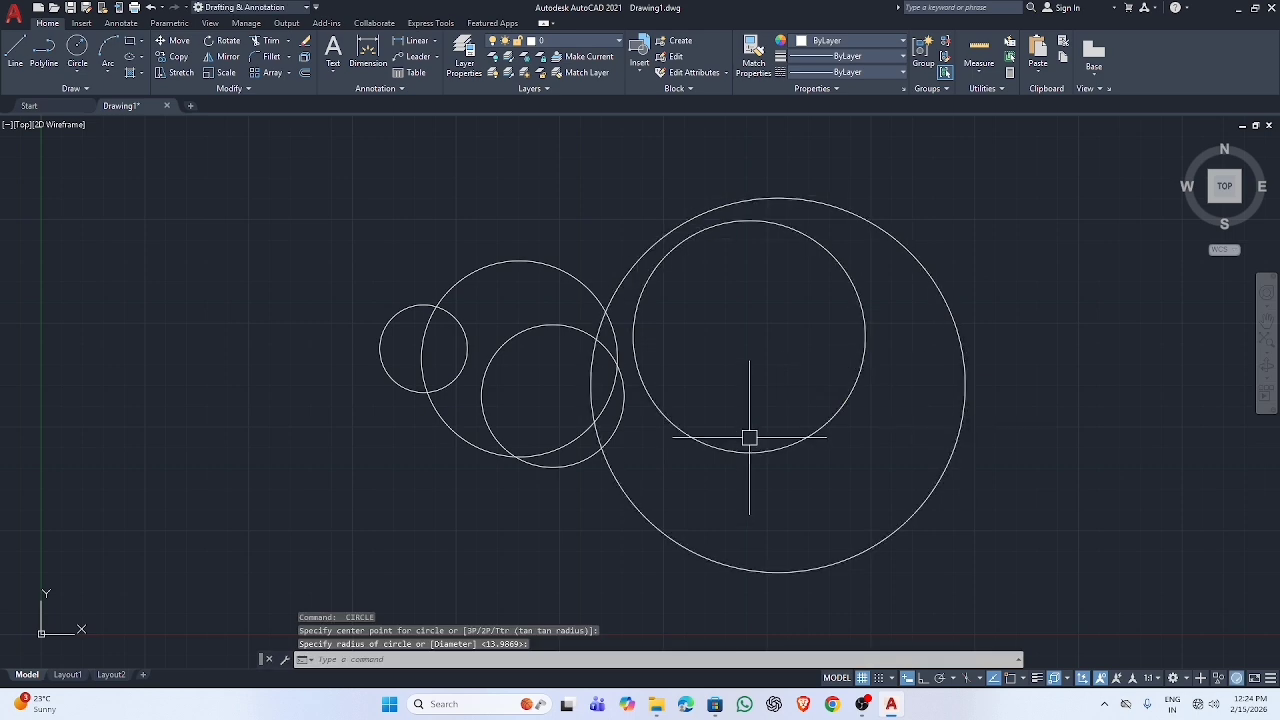
key("Return")
left_click(755, 437)
left_click(998, 548)
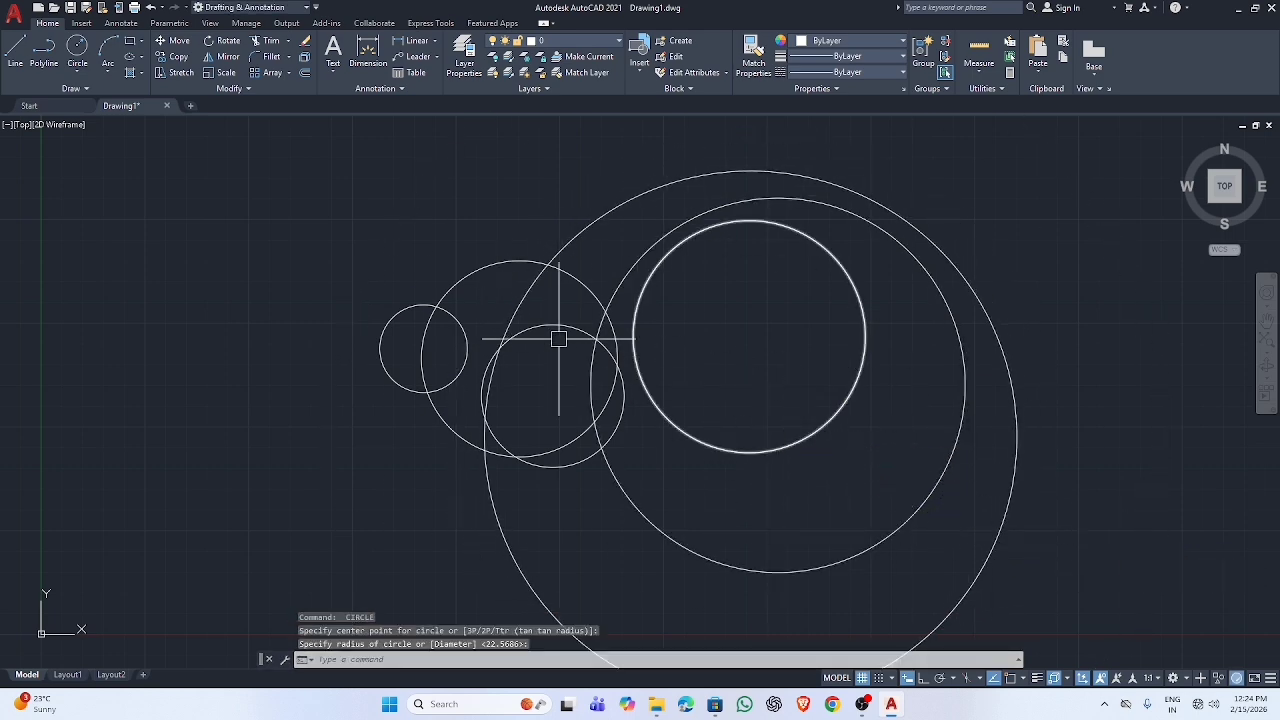
Draw two more large circles over the small circles, with radii of about 32.38 and 41.26
key("Return")
left_click(428, 302)
left_click(695, 333)
key("Return")
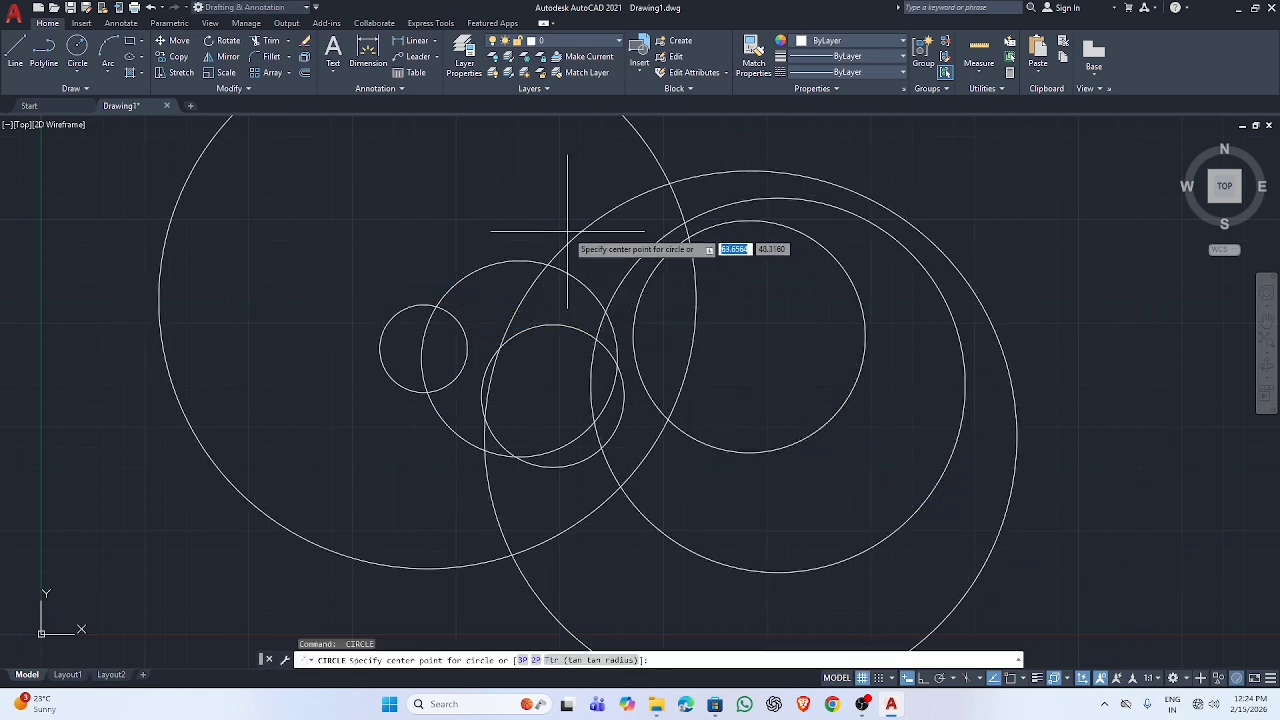
left_click(526, 196)
left_click(856, 290)
Delete all the circles from the drawing together
scroll(714, 365, "down", 10)
scroll(734, 337, "up", 4)
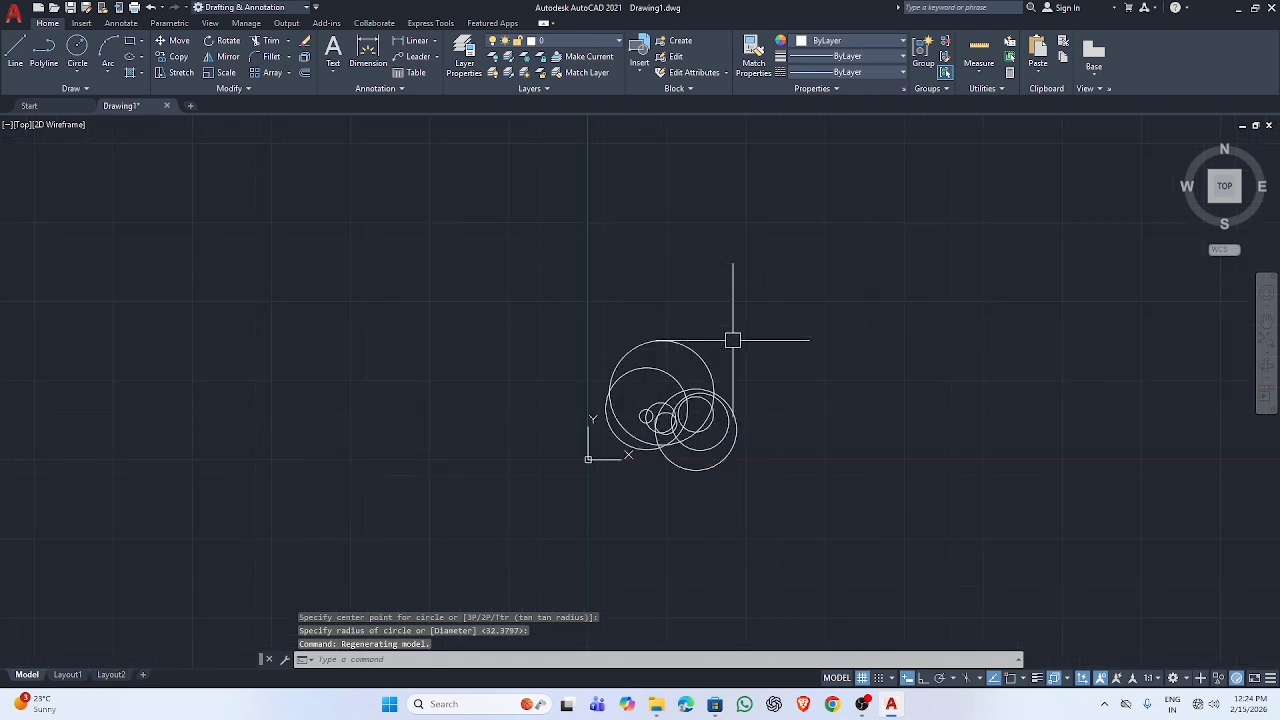
left_click(549, 320)
left_click(963, 506)
key("Delete")
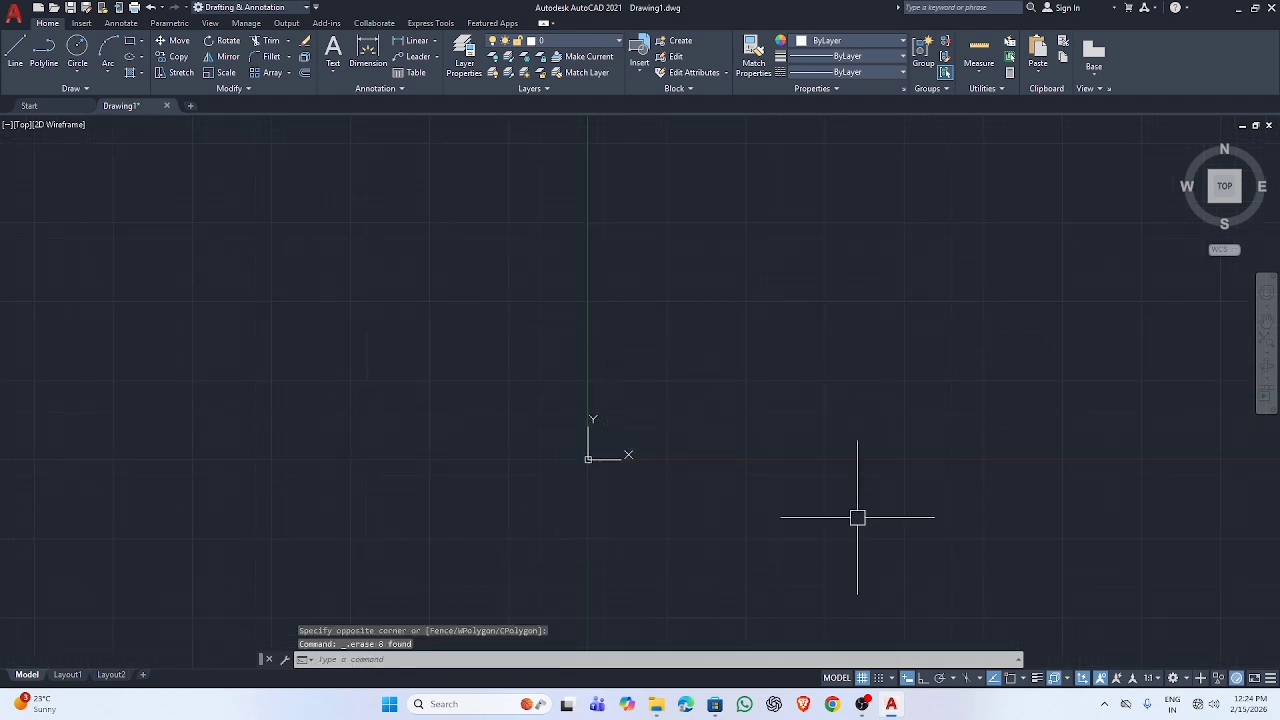
Draw two separate slanted lines, one descending and one rising to the right, leaving a small gap between their starting points
scroll(971, 366, "up", 2)
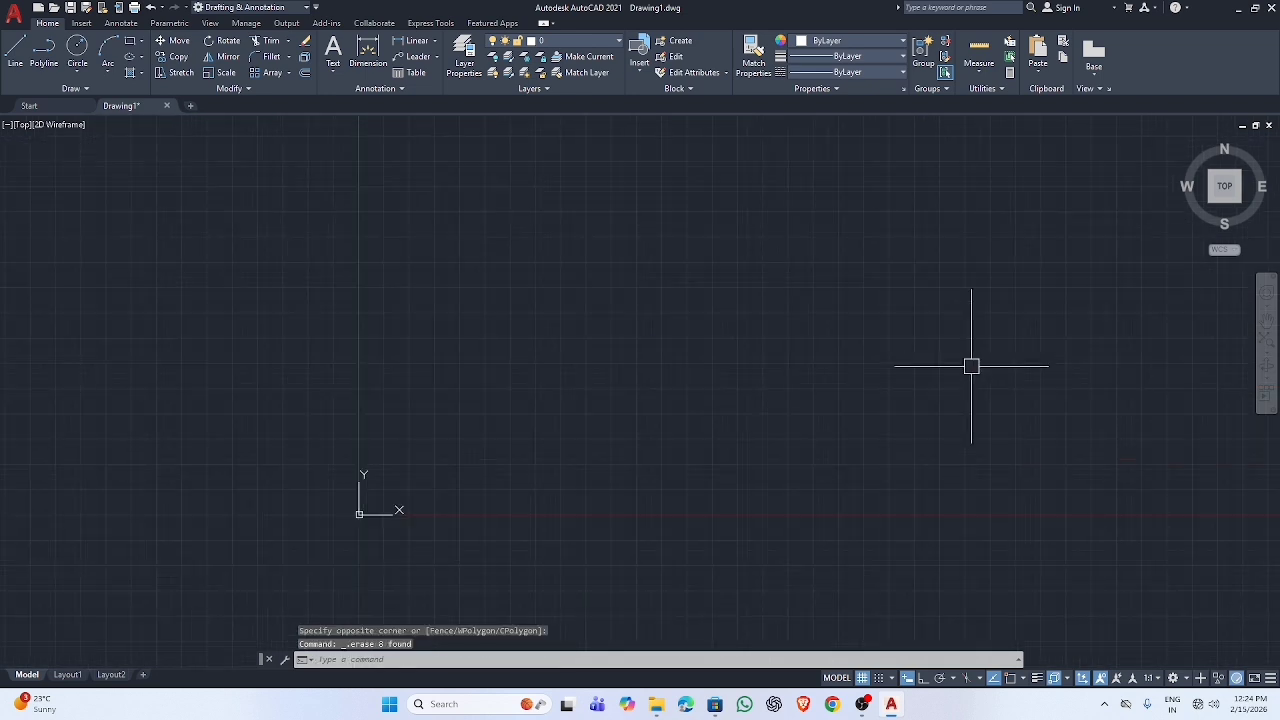
scroll(961, 350, "up", 2)
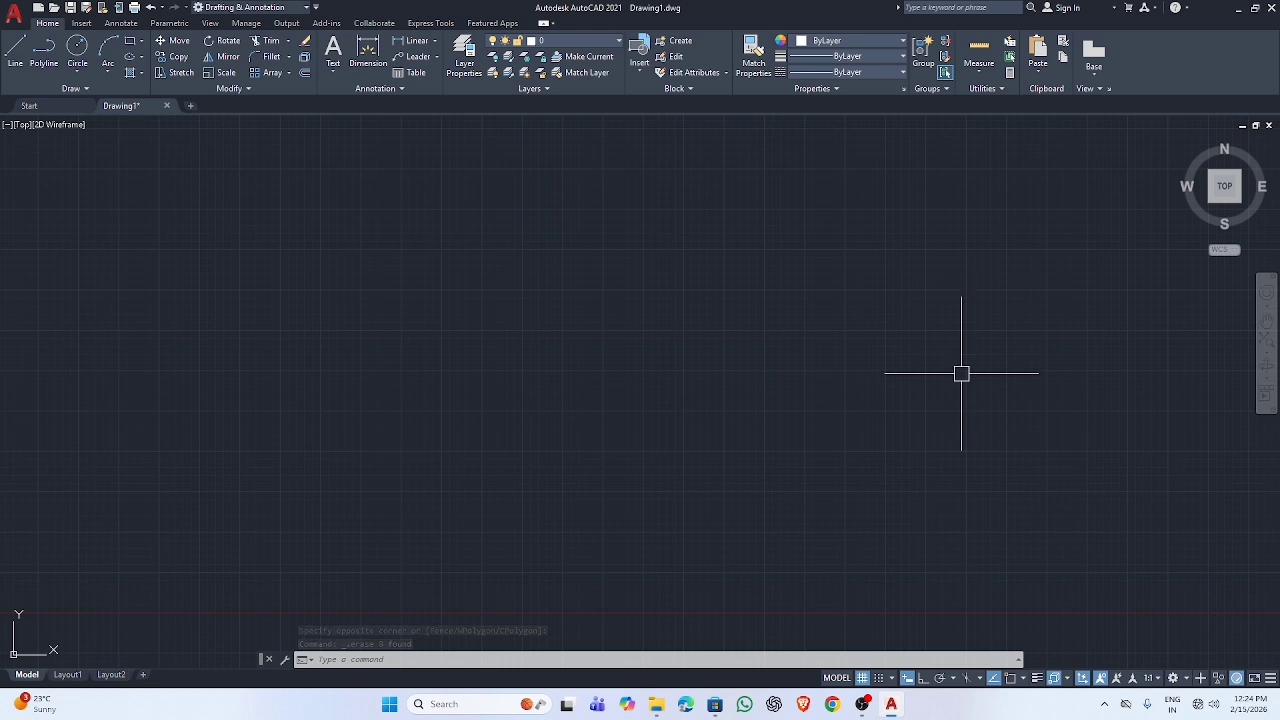
scroll(588, 253, "up", 2)
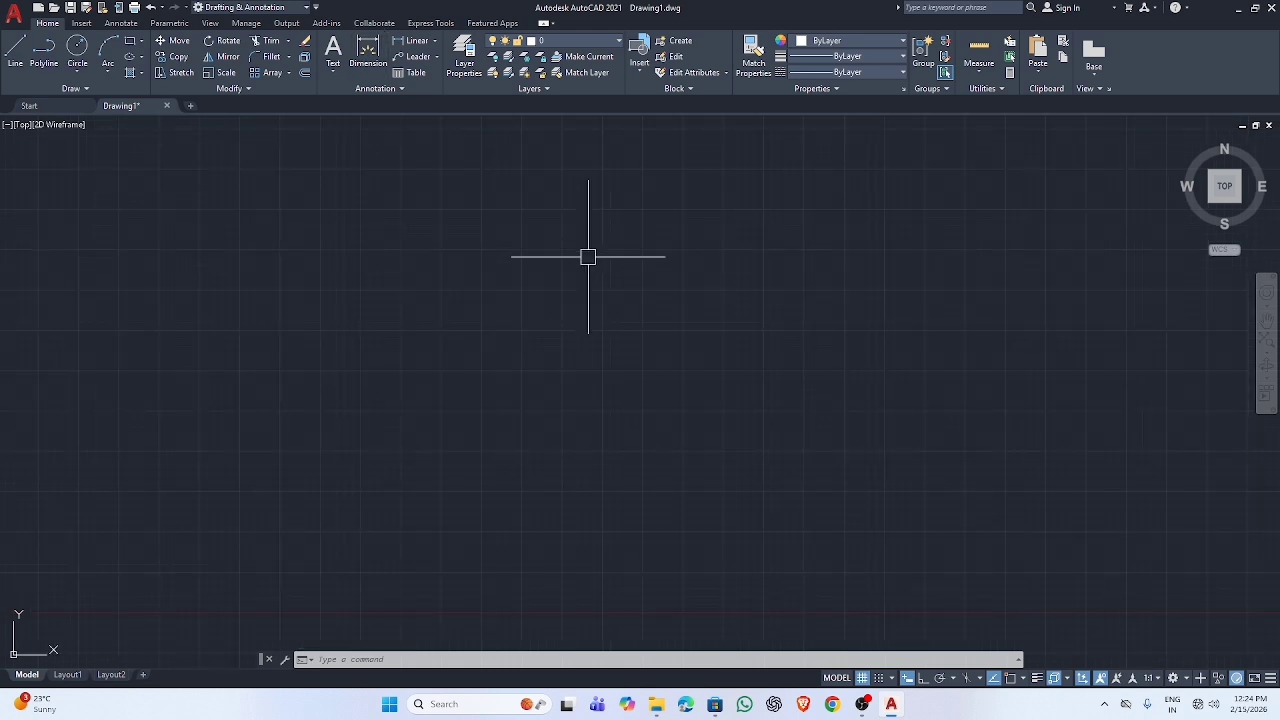
key("Return")
left_click(588, 246)
left_click(684, 436)
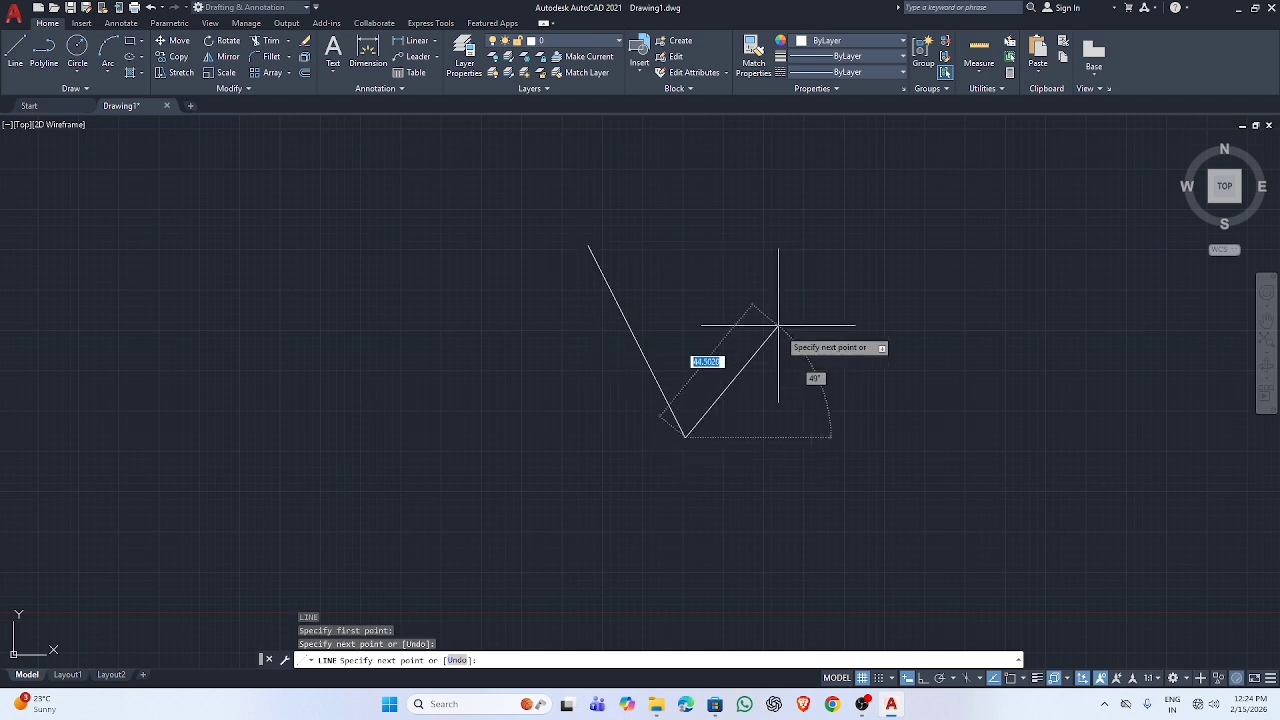
key("Return")
key("Return")
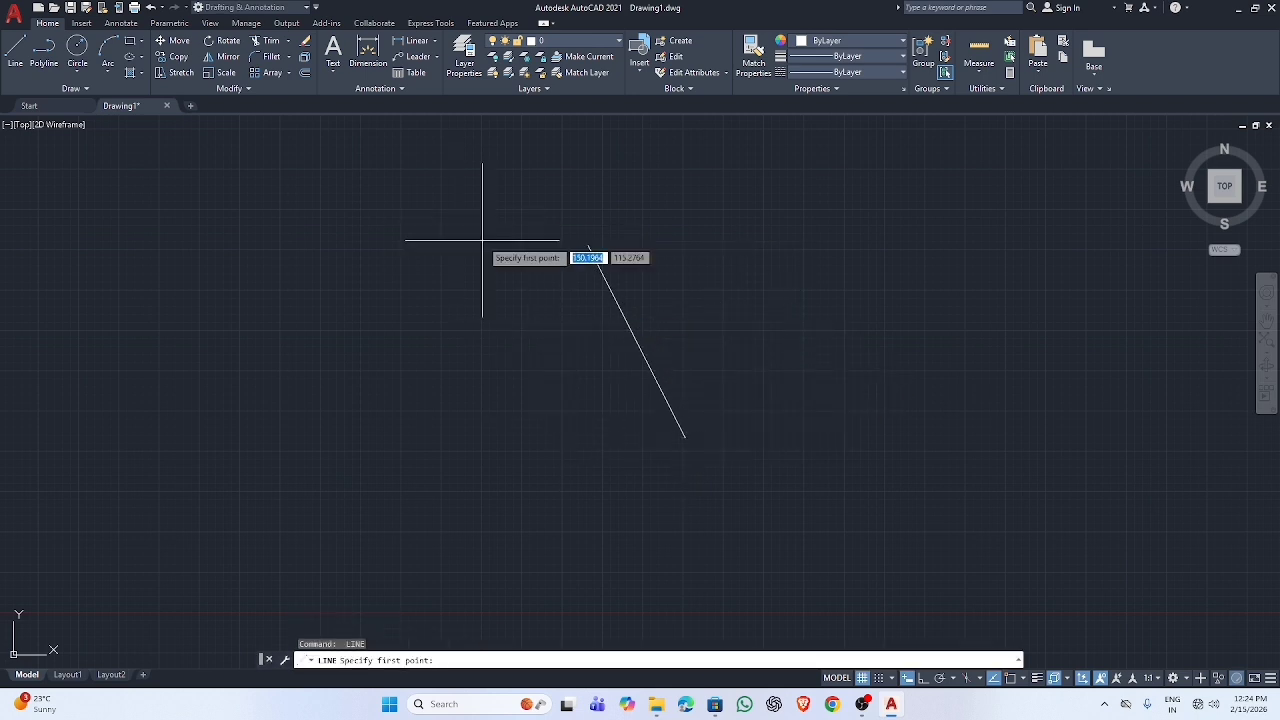
left_click(590, 244)
left_click(731, 179)
scroll(625, 278, "up", 3)
key("Escape")
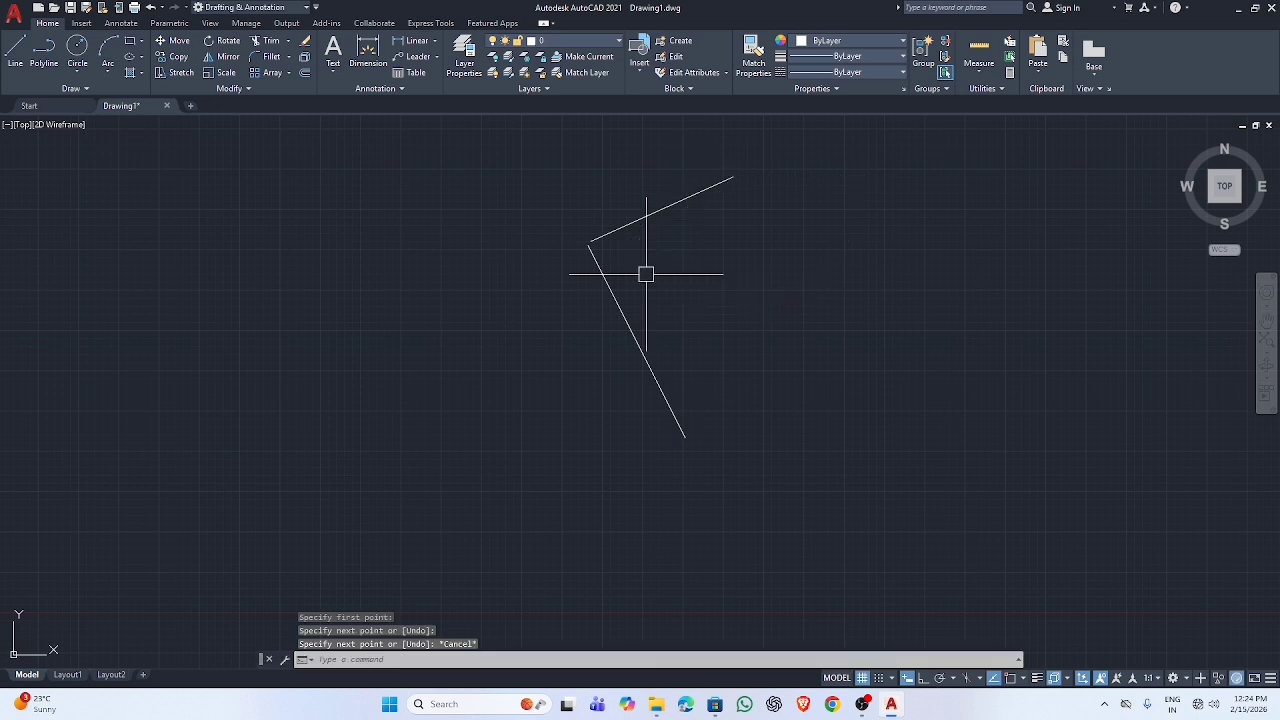
Fillet the near ends of the two lines into a sharp corner, using the current zero radius
scroll(560, 230, "up", 8)
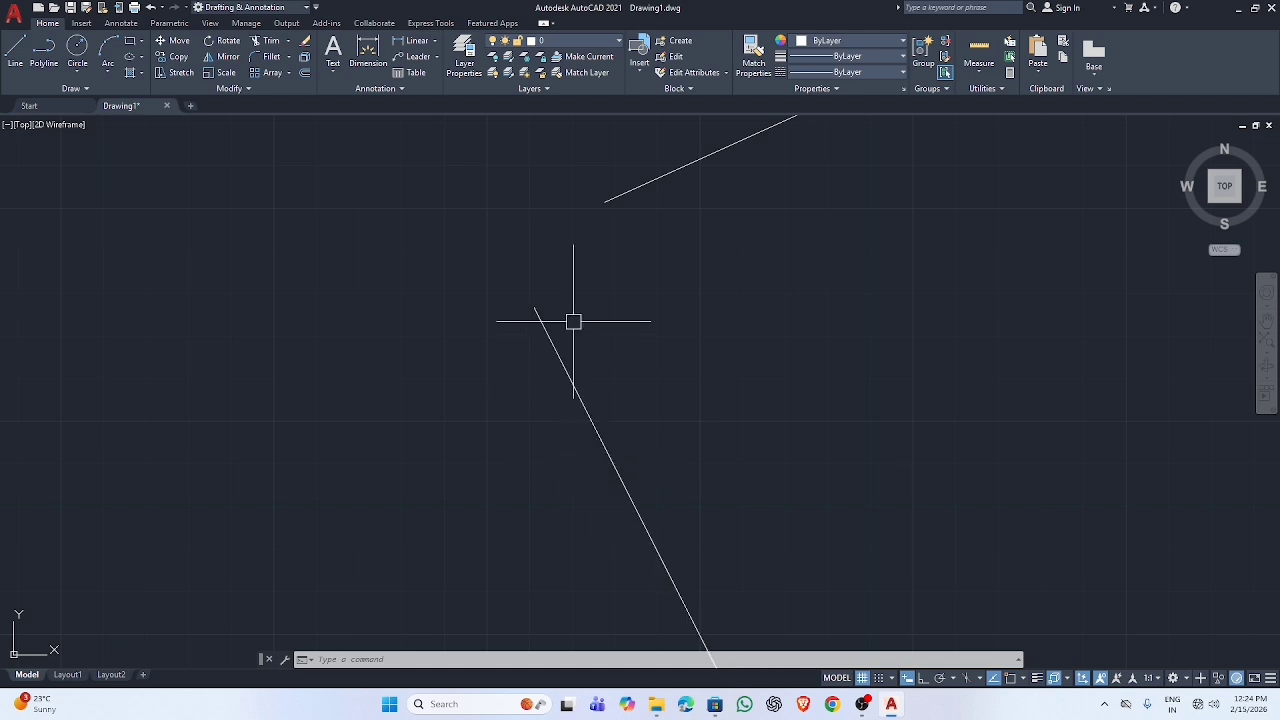
type("f")
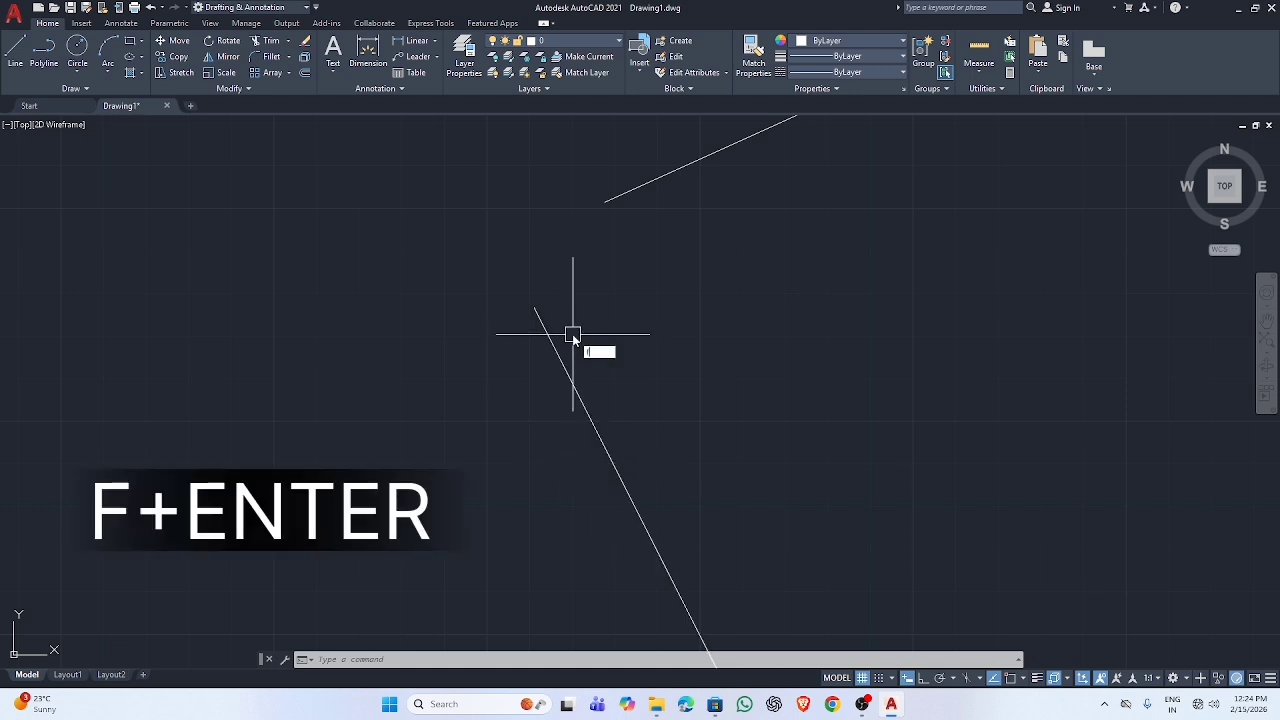
key("Return")
left_click(553, 346)
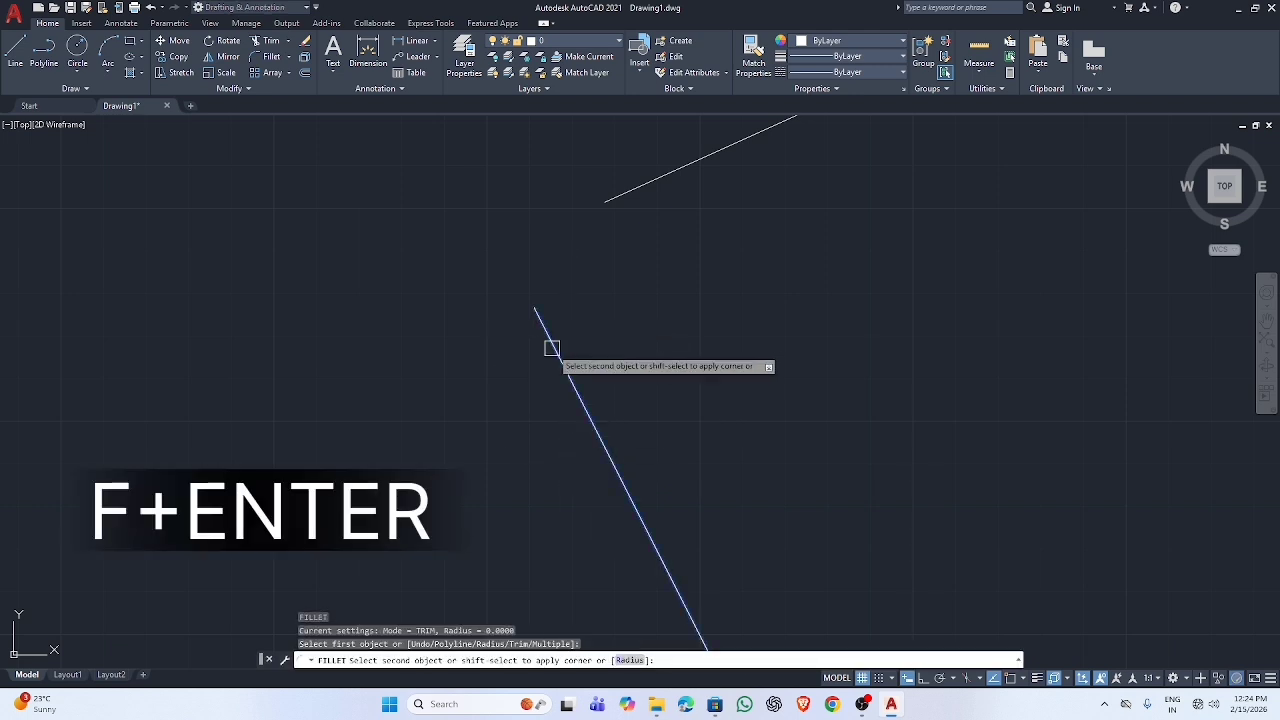
left_click(647, 178)
Examine the filleted corner and the full extent of the two joined lines at different magnifications
scroll(720, 300, "down", 5)
scroll(707, 289, "up", 5)
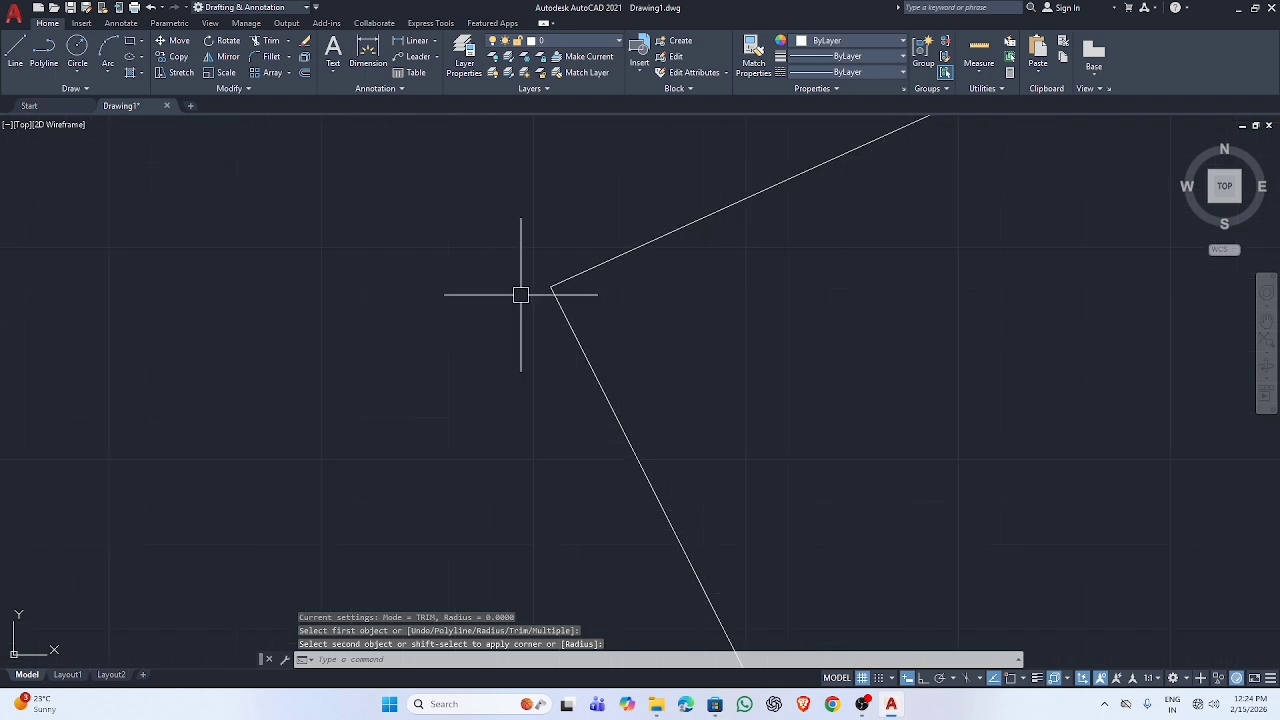
scroll(581, 280, "up", 5)
scroll(581, 280, "down", 6)
scroll(561, 287, "up", 5)
scroll(561, 285, "up", 8)
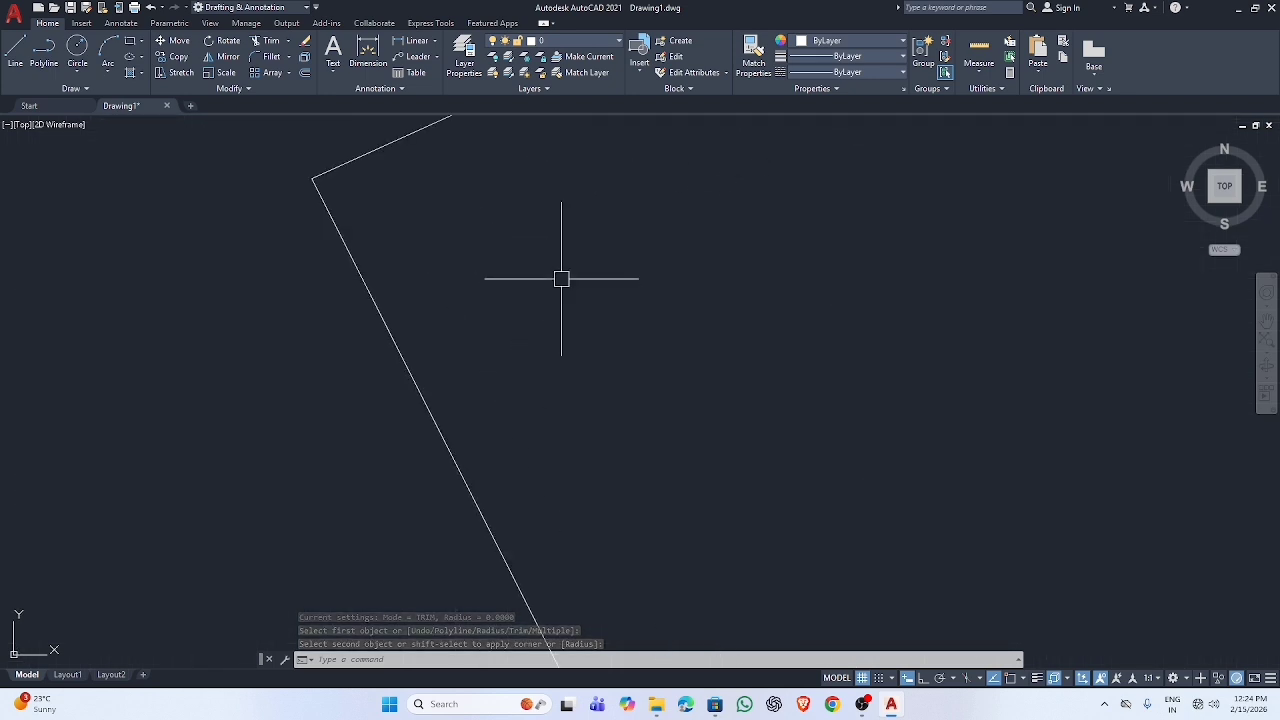
scroll(403, 197, "down", 6)
scroll(409, 197, "up", 5)
scroll(408, 197, "down", 6)
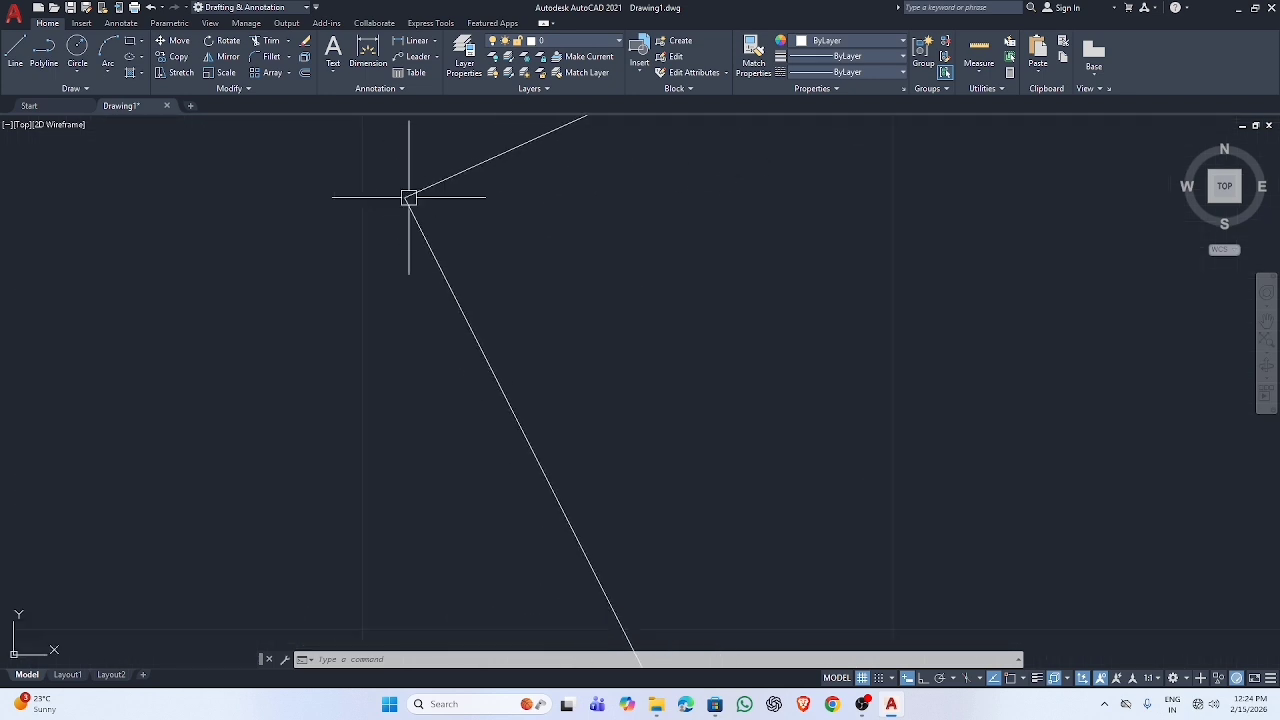
scroll(423, 223, "up", 4)
scroll(428, 224, "up", 5)
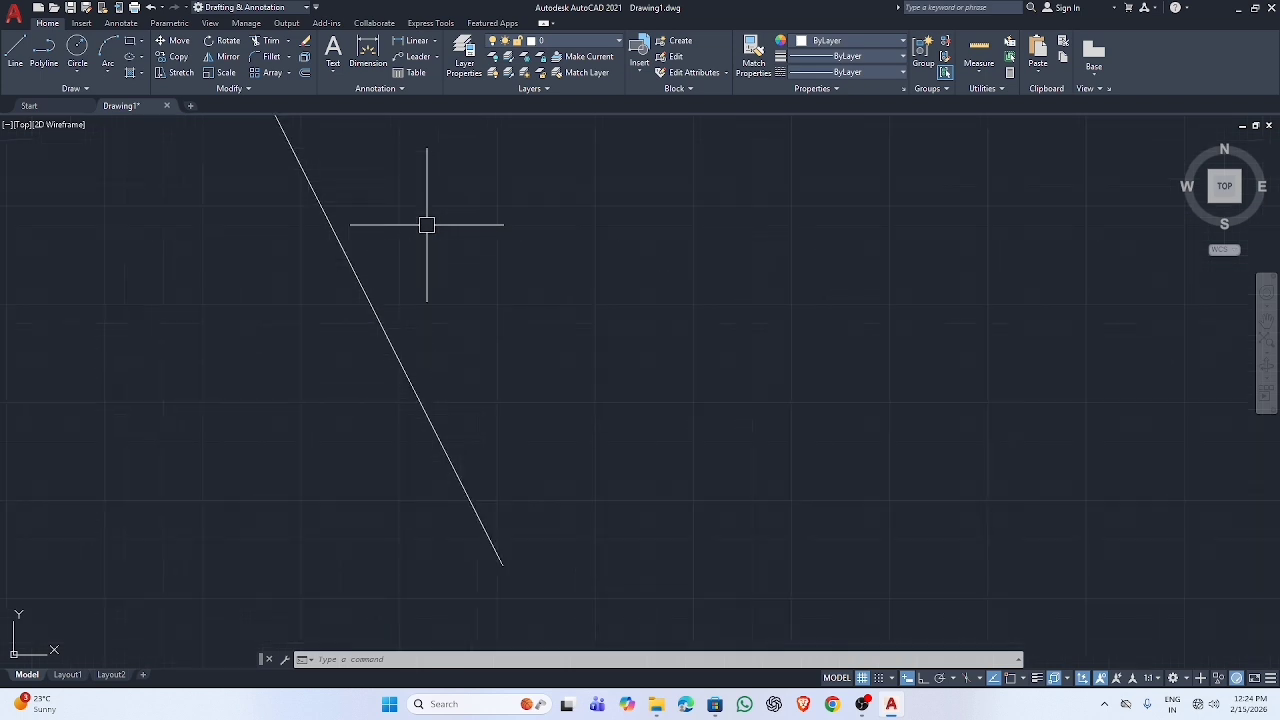
scroll(557, 517, "down", 3)
scroll(466, 417, "up", 1)
scroll(464, 416, "down", 2)
scroll(464, 416, "up", 3)
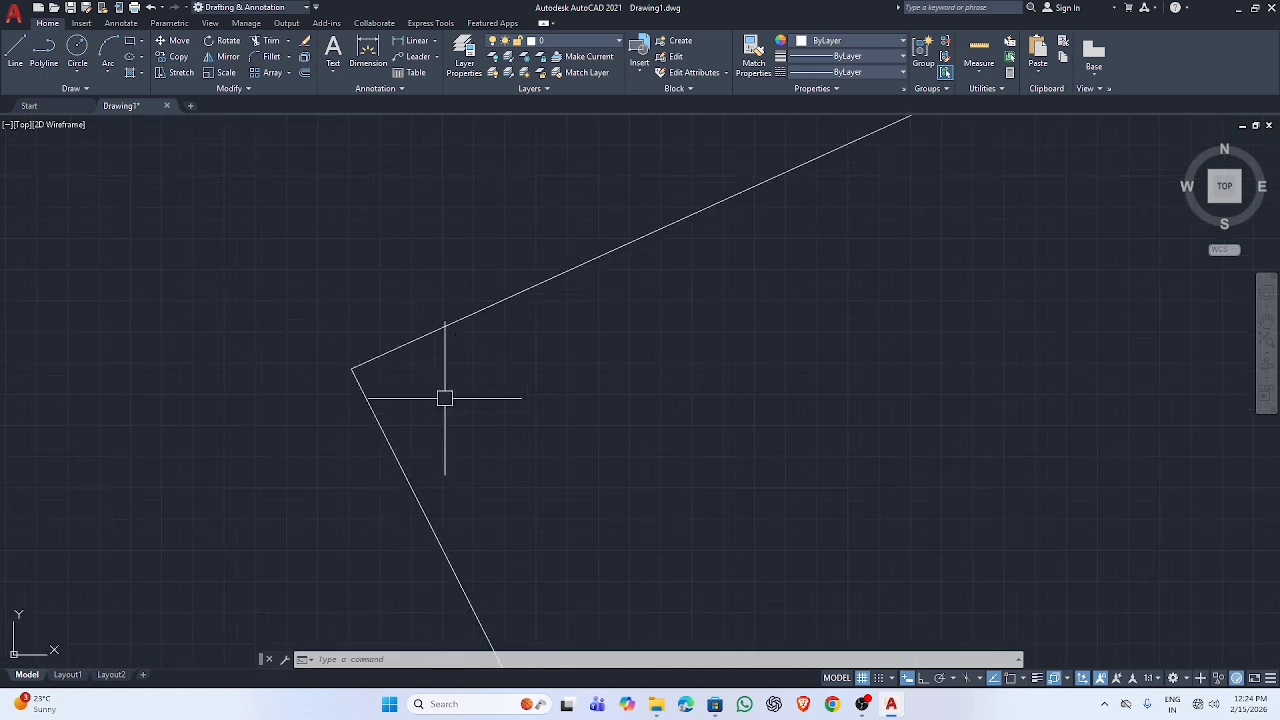
Undo the sharp-corner fillet and fillet the two lines again with a radius of 30
key("ctrl+z")
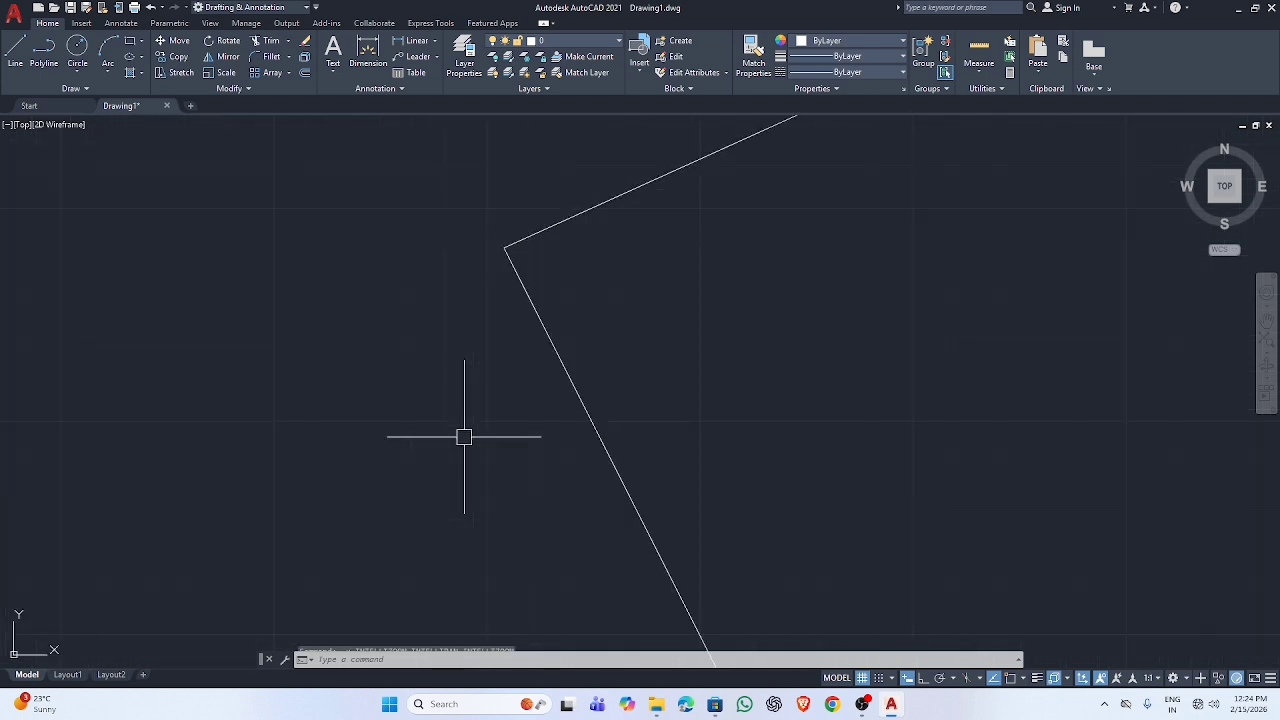
key("ctrl+z")
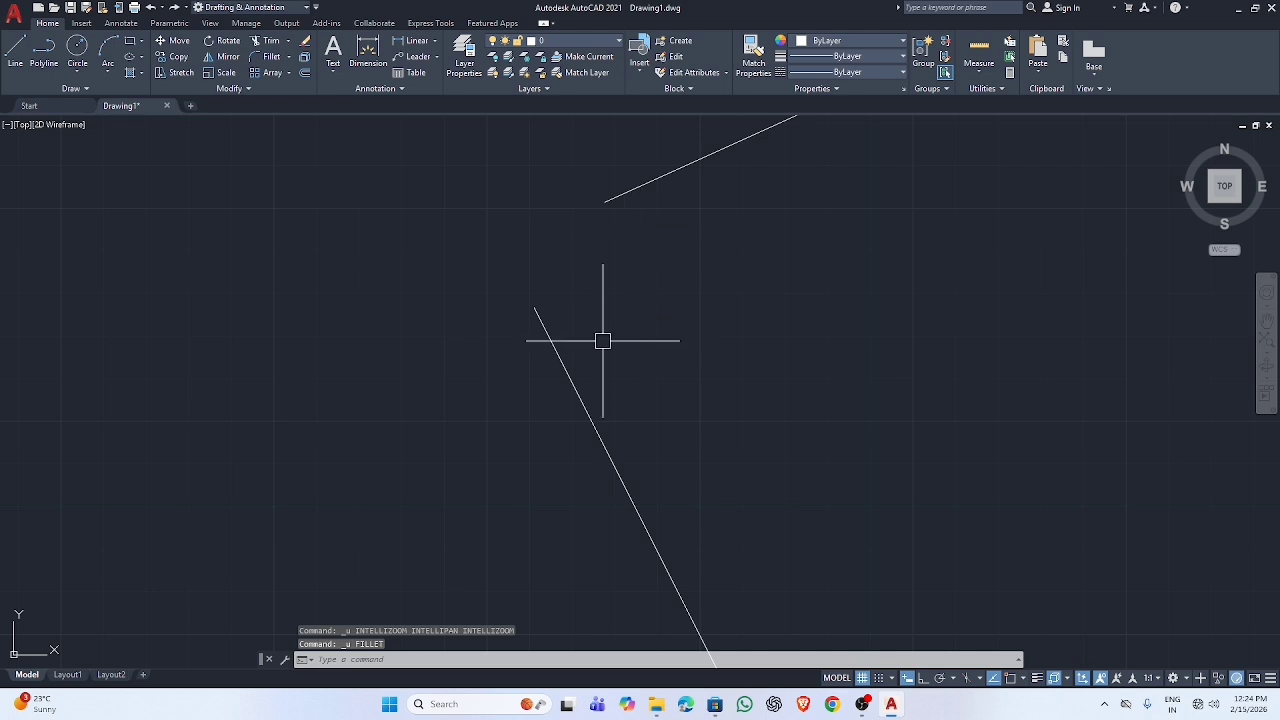
key("Return")
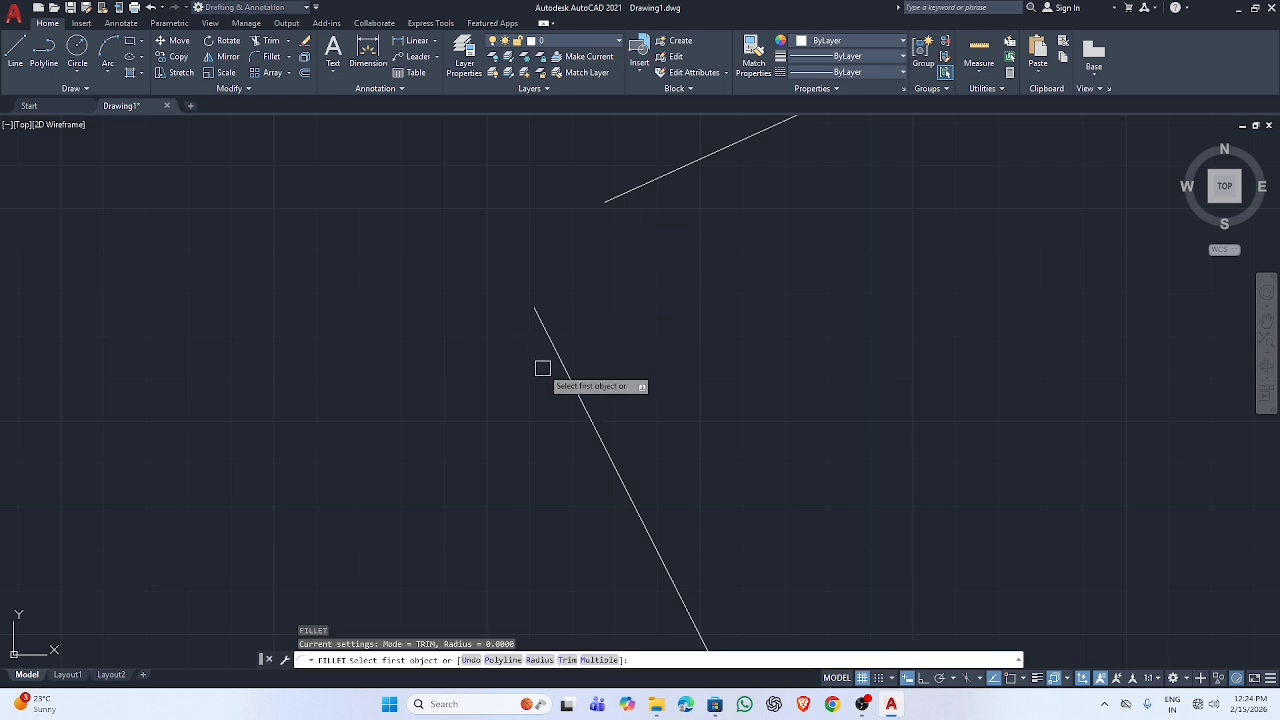
left_click(540, 660)
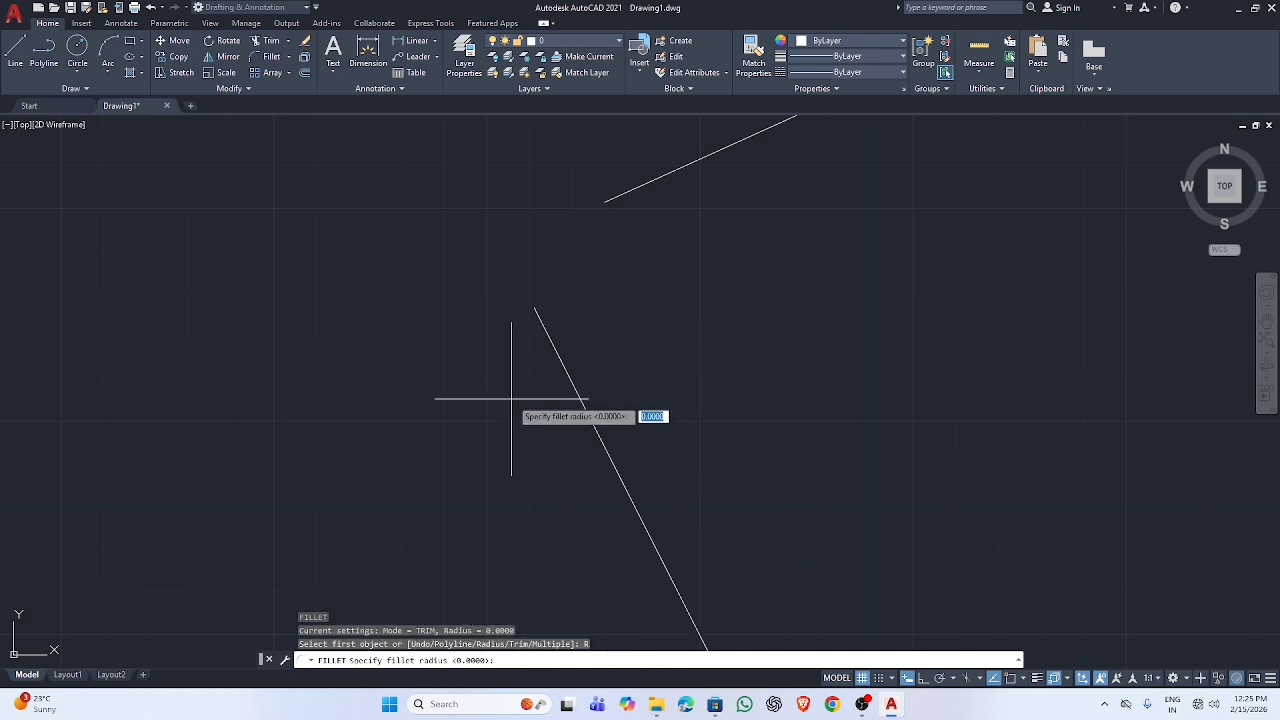
type("30")
key("Return")
left_click(566, 366)
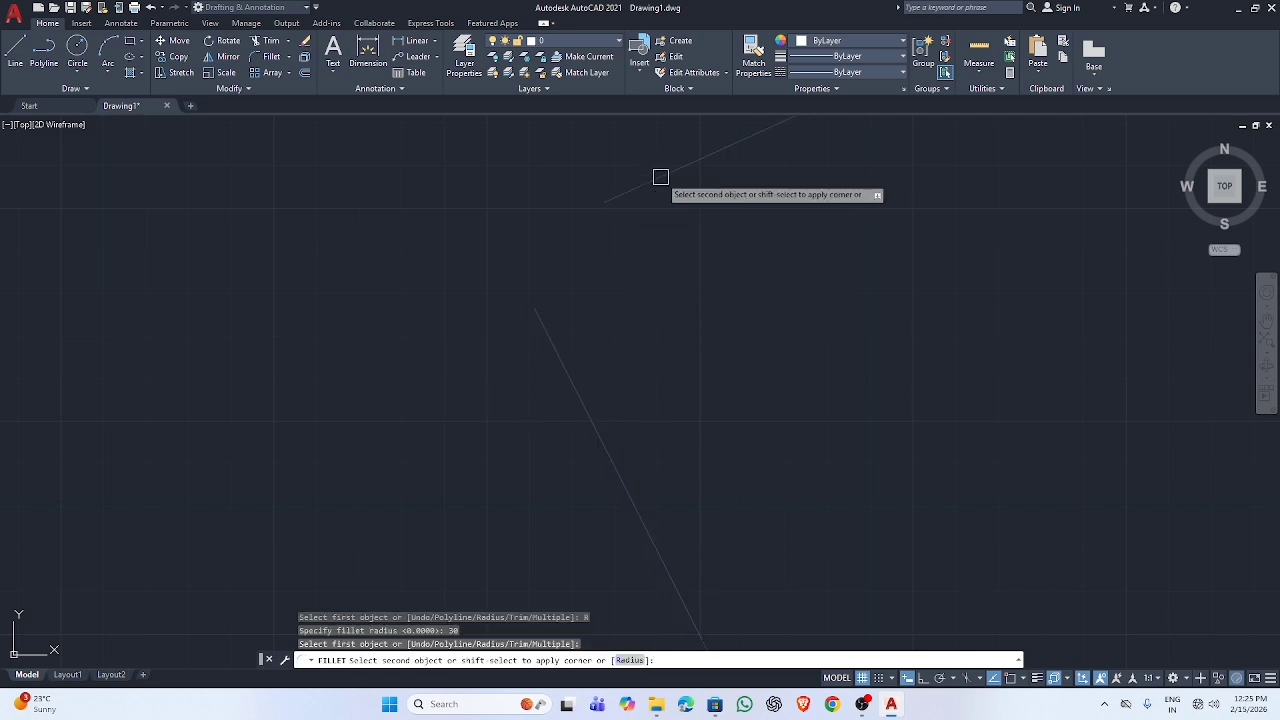
left_click(660, 177)
scroll(681, 344, "down", 13)
scroll(775, 361, "up", 7)
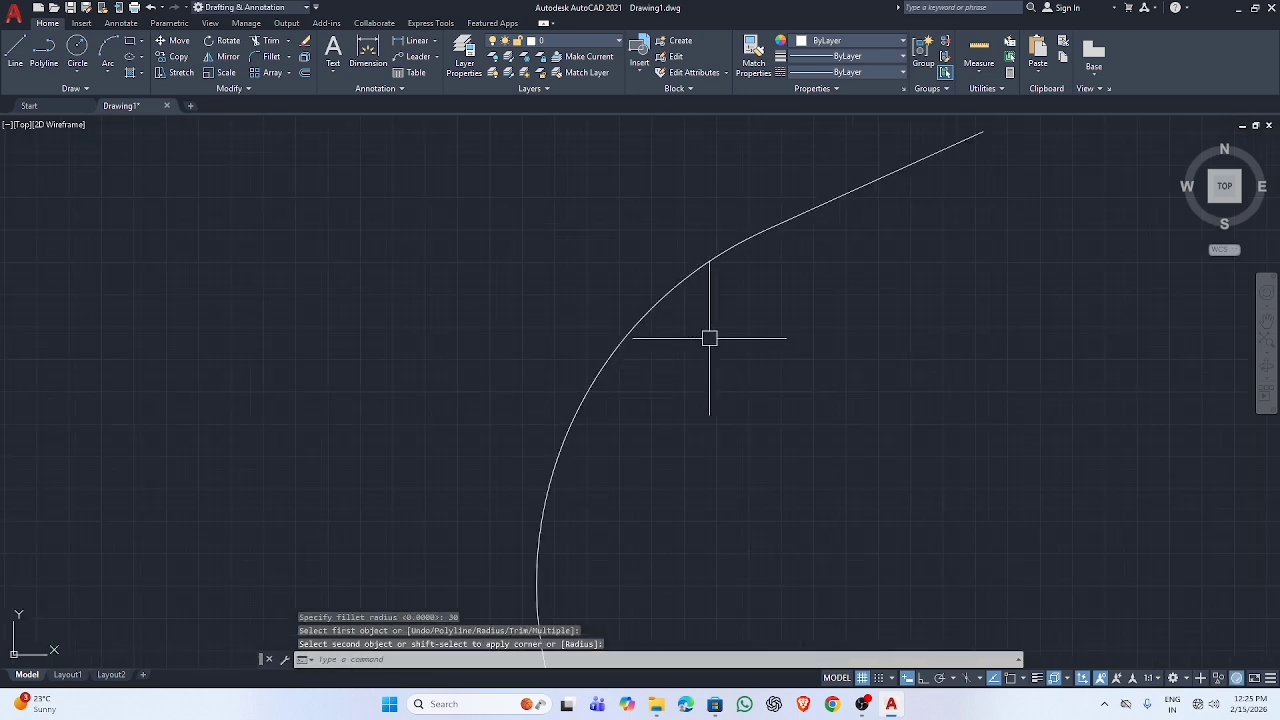
scroll(709, 337, "down", 4)
scroll(709, 349, "up", 3)
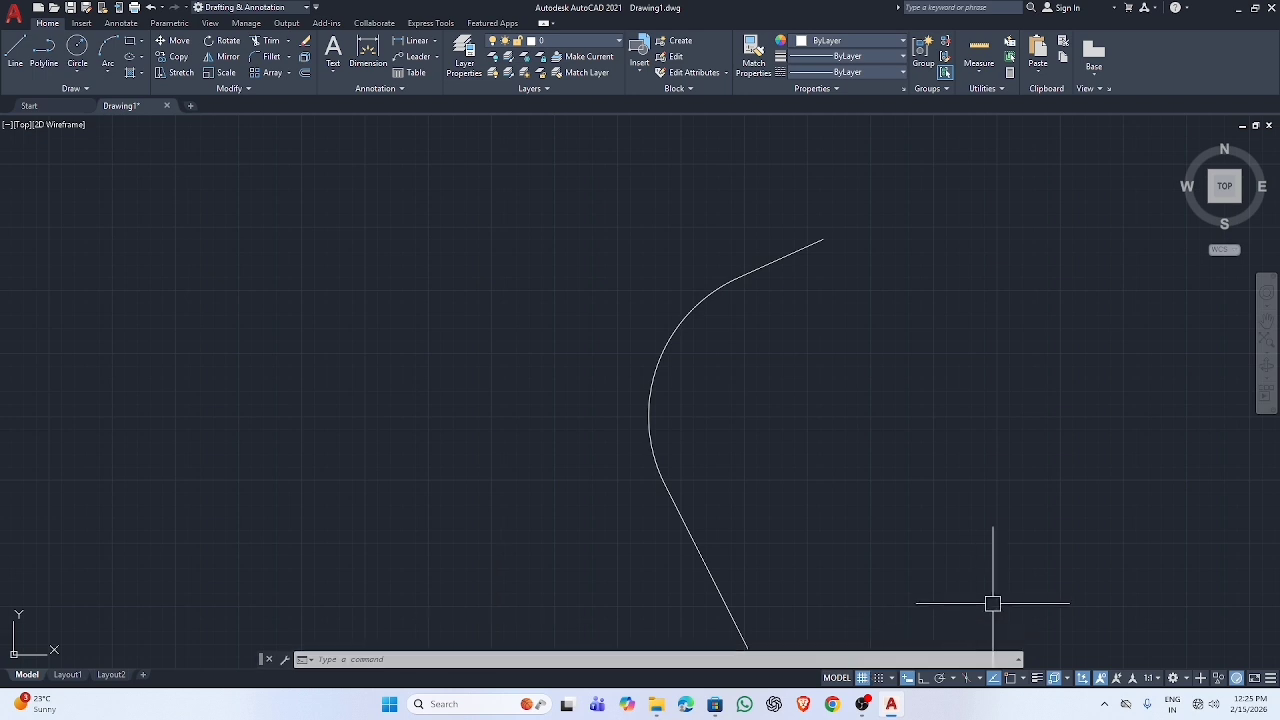
Undo the radius 30 fillet between the two lines
key("ctrl+z")
key("ctrl+z")
key("ctrl+z")
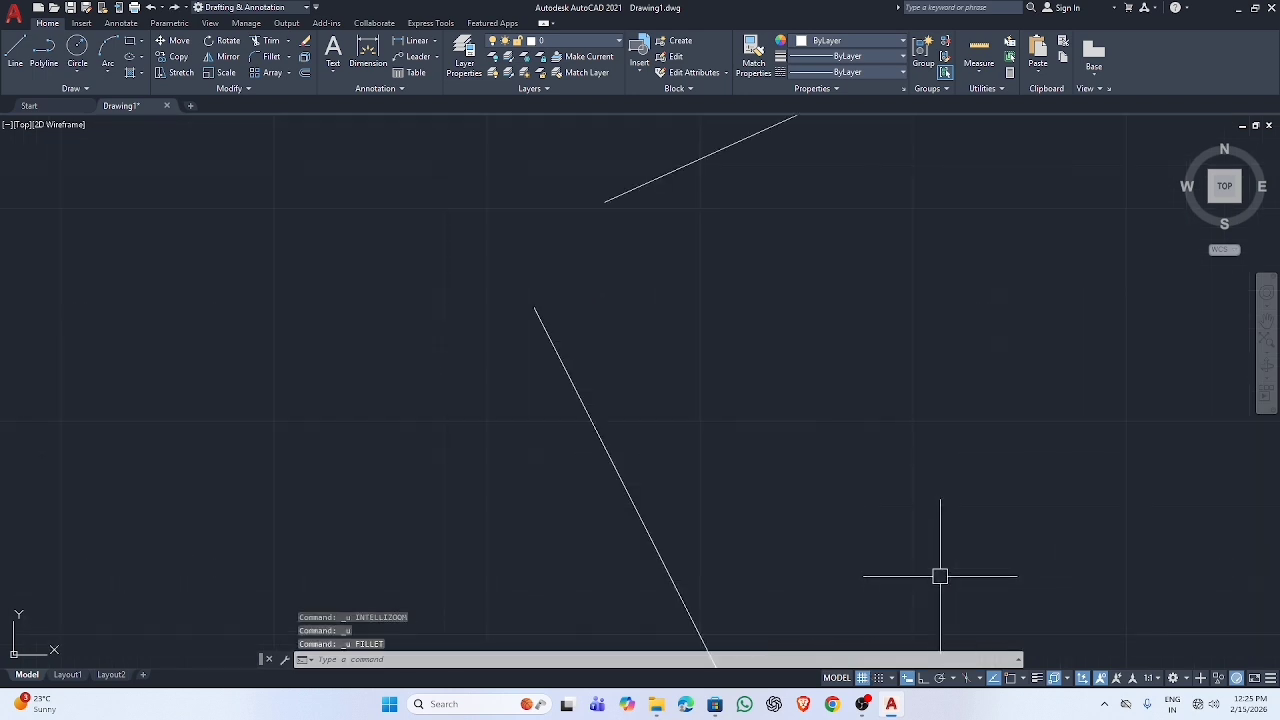
Draw a small circle freehand across the gap, overlapping the near ends of both lines
type("c")
key("Return")
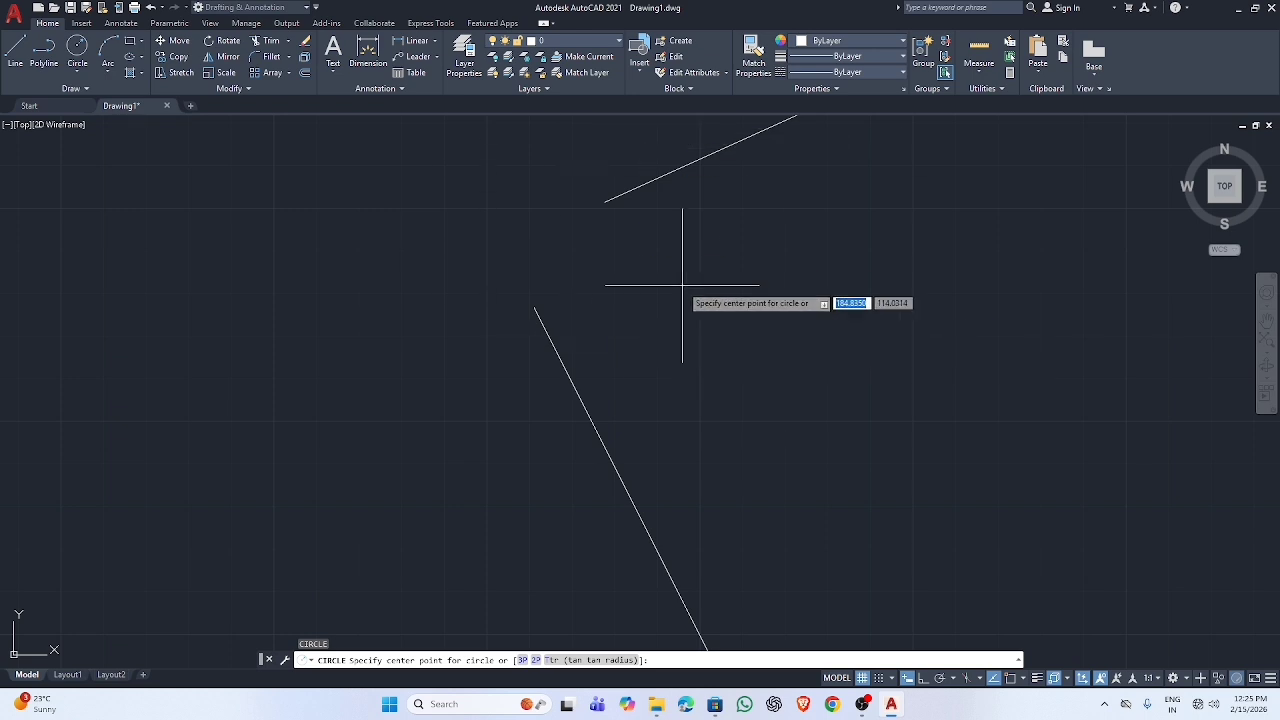
left_click(616, 278)
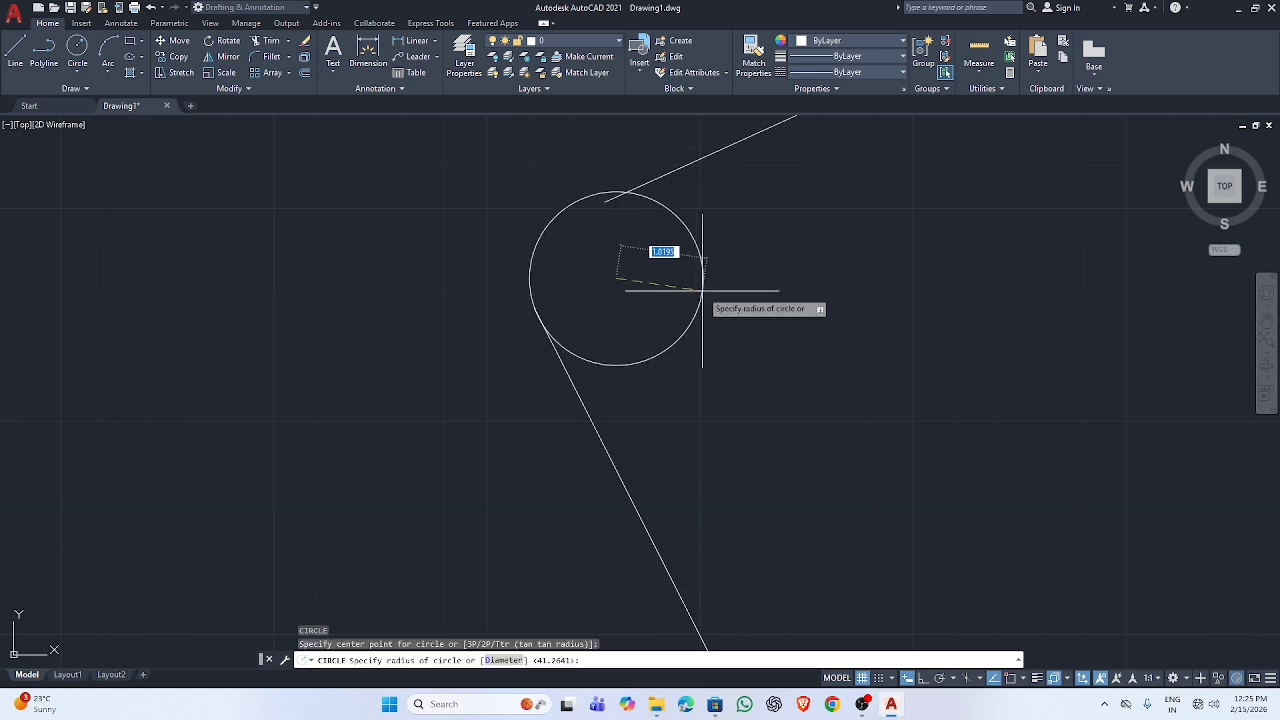
left_click(699, 296)
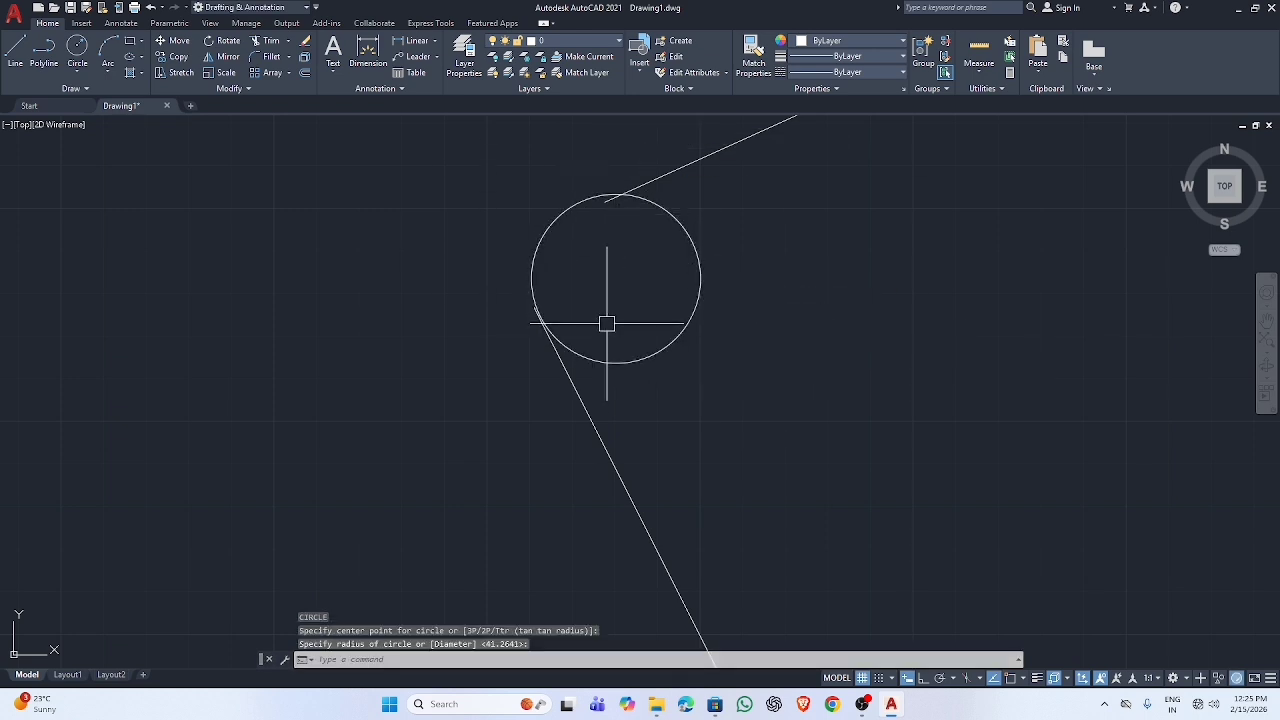
Try to trim the circle's edge near the ends of the two lines
type("t or")
key("Return")
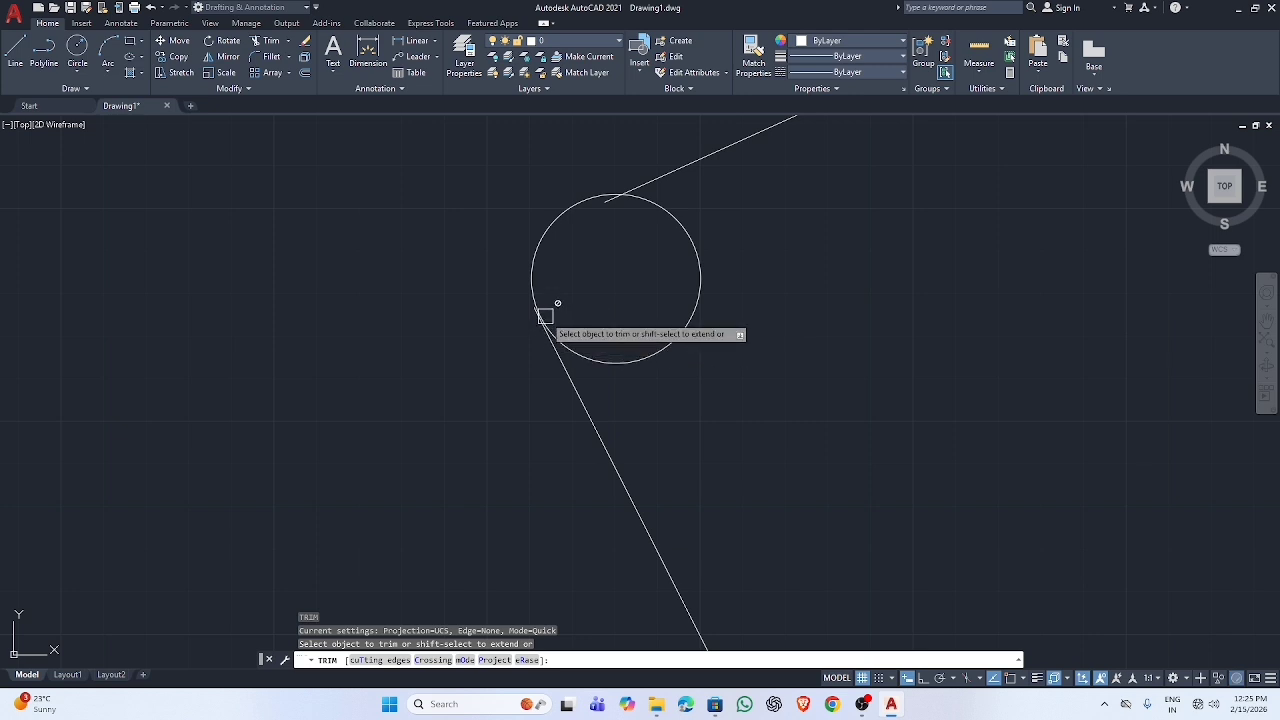
left_click(656, 217)
key("Return")
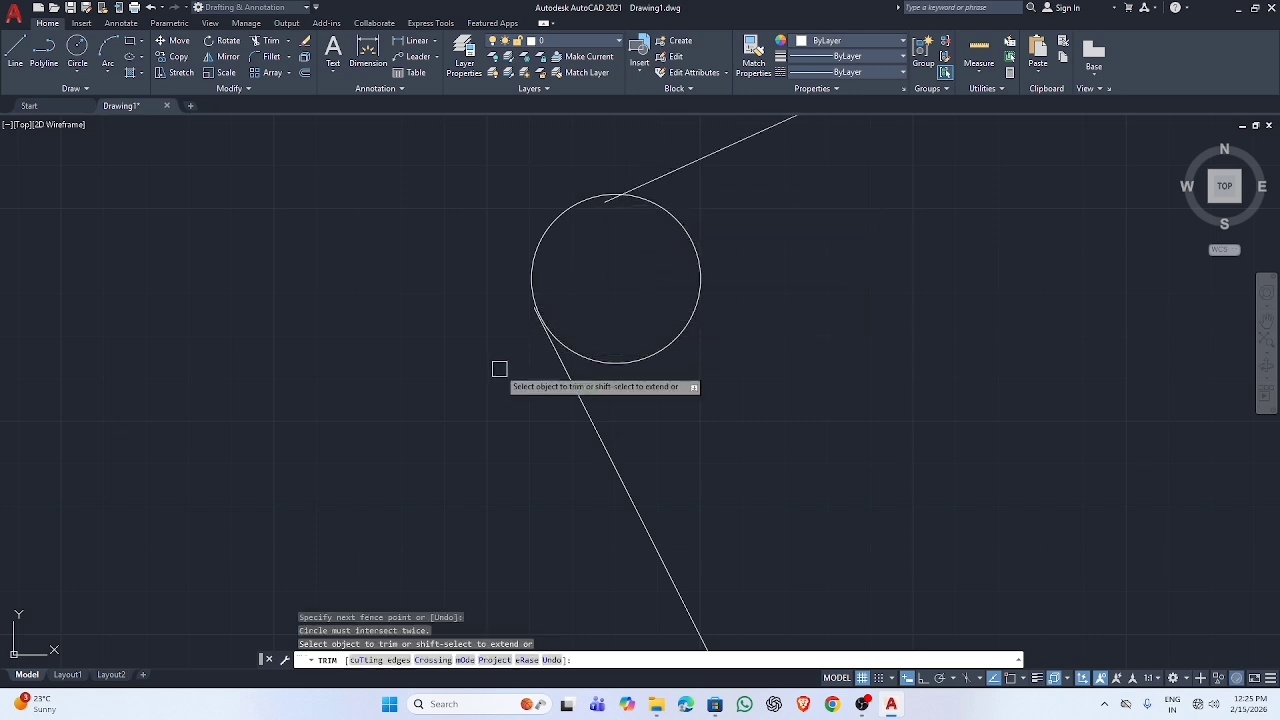
scroll(466, 331, "up", 5)
scroll(780, 285, "down", 1)
scroll(757, 277, "up", 2)
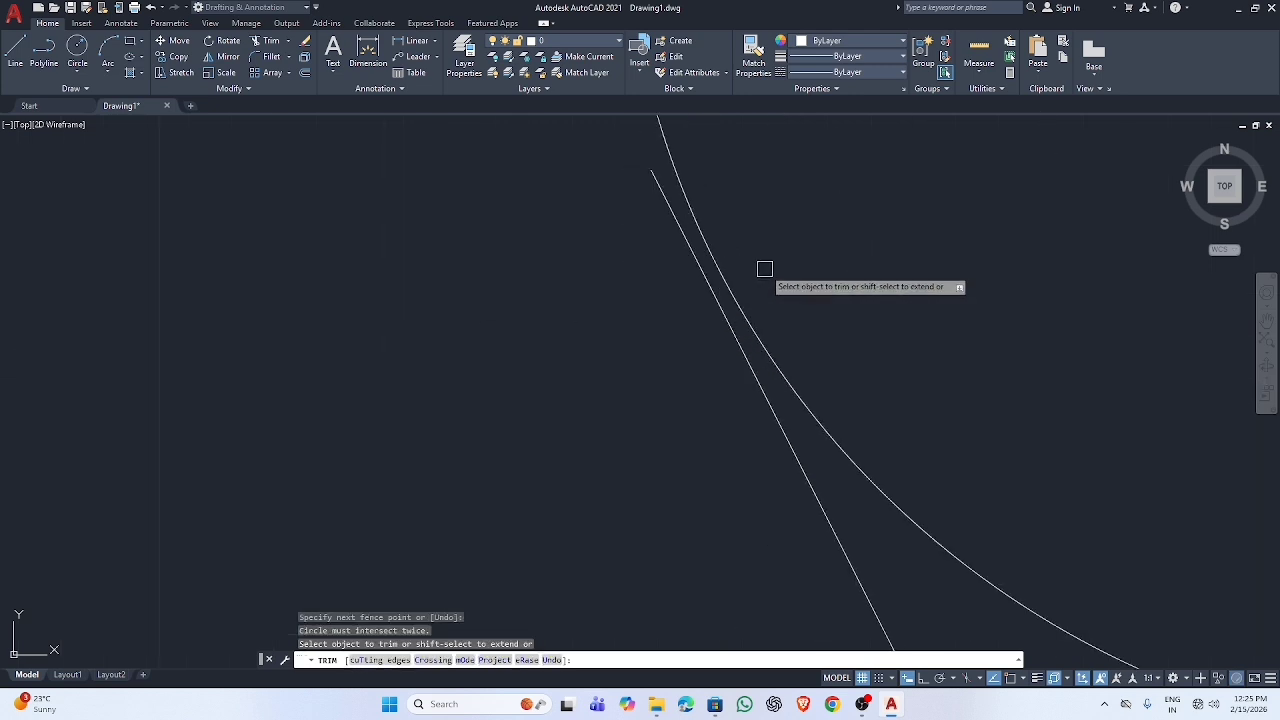
scroll(766, 271, "down", 5)
scroll(867, 141, "up", 5)
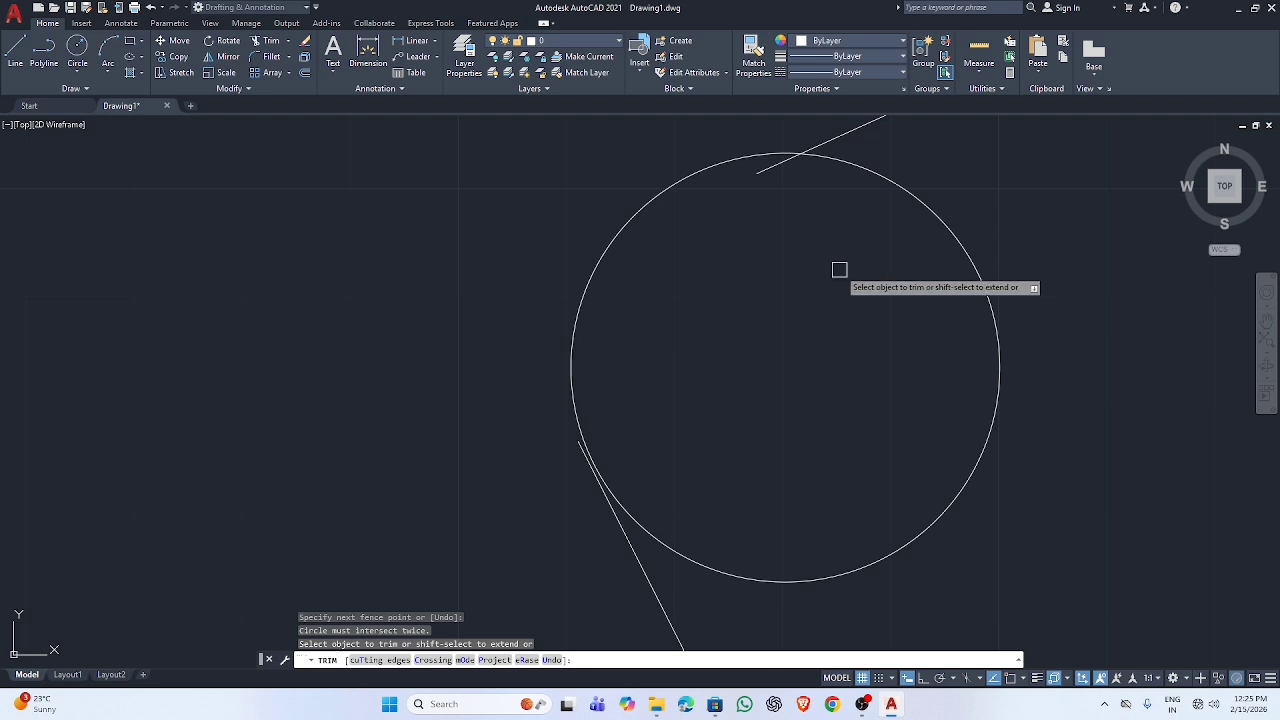
Cancel the trim and undo the circle drawn across the gap between the two lines
key("ctrl+z")
key("ctrl+z")
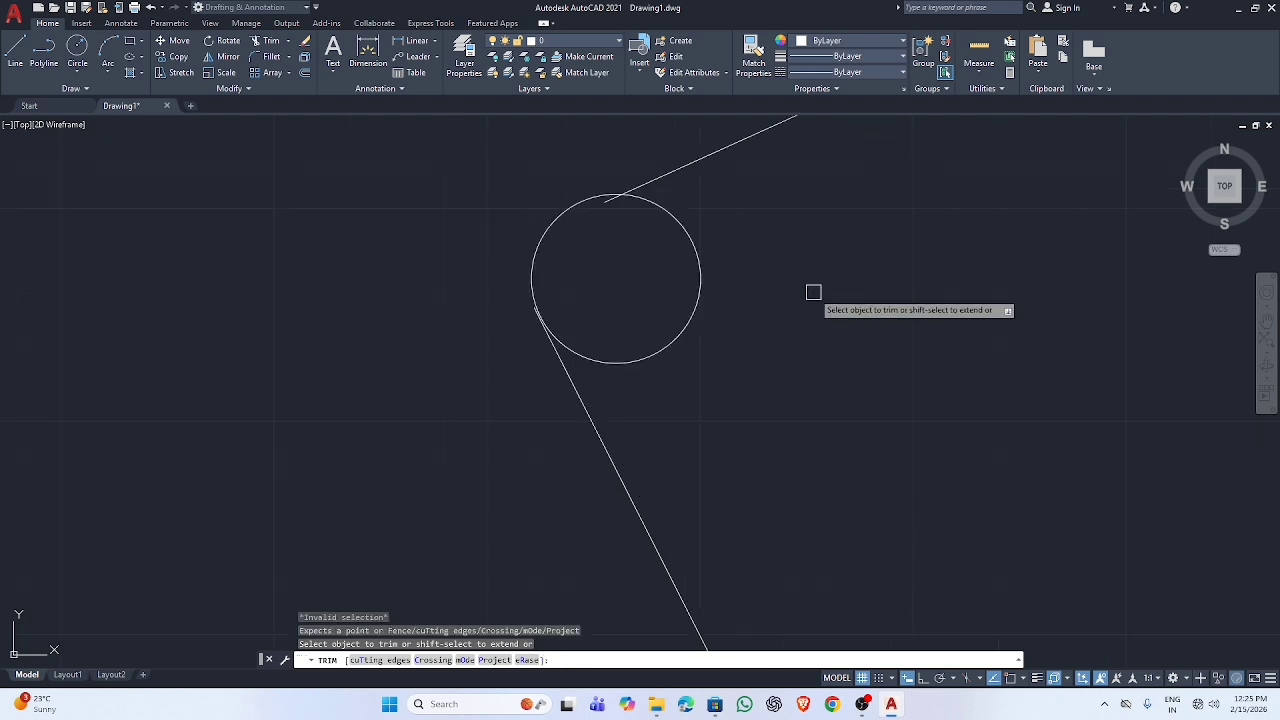
key("Return")
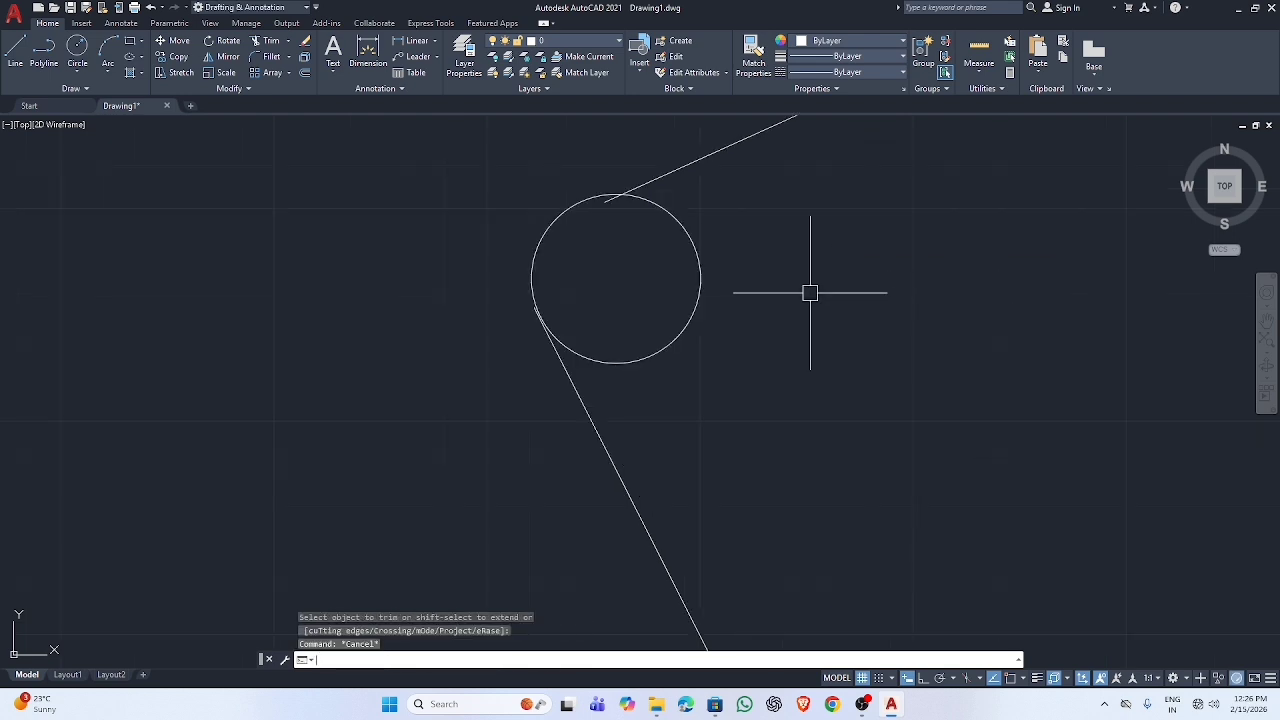
key("Escape")
key("Escape")
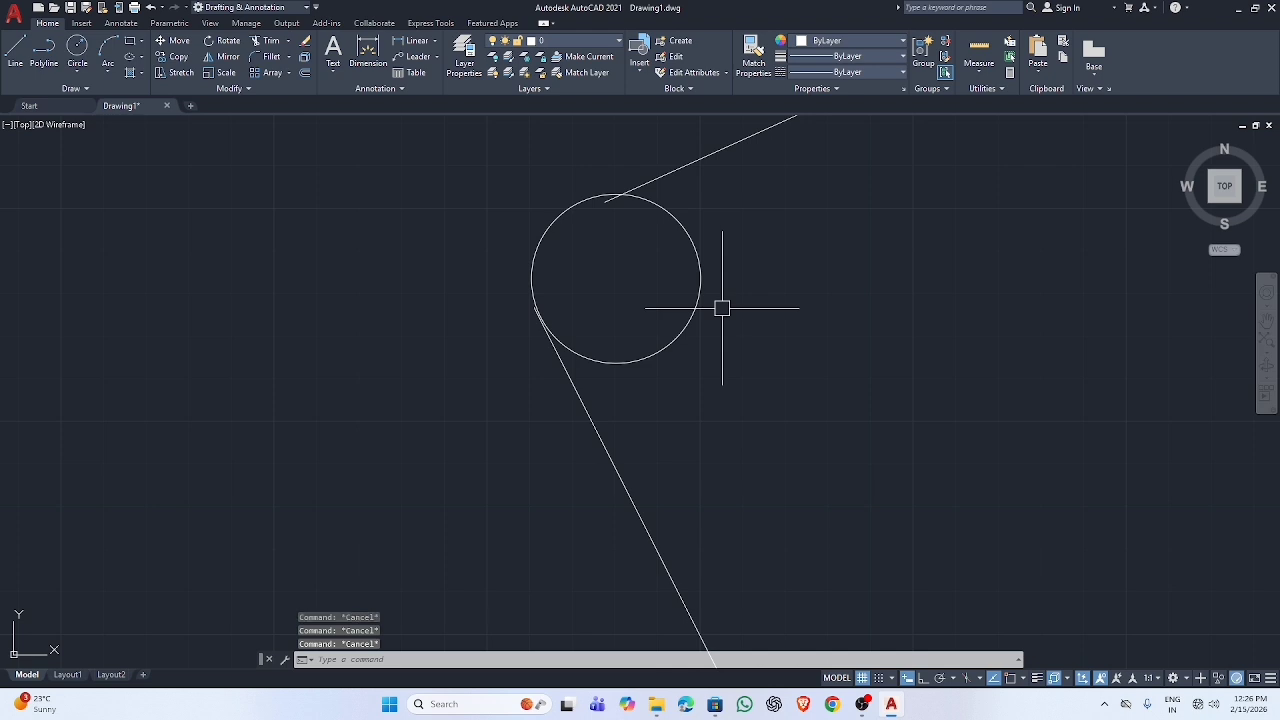
key("Escape")
key("ctrl+z")
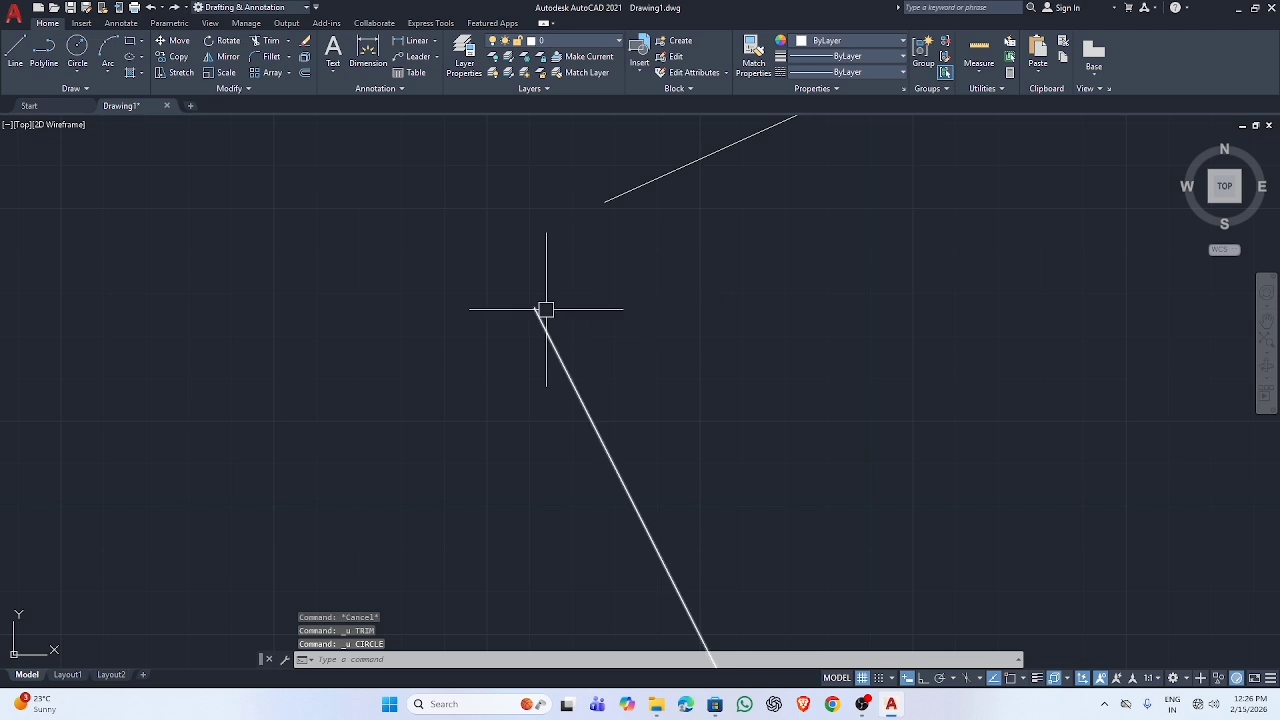
Fillet the two separate lines with a radius of 10 and inspect the rounded corner
type("F")
key("Return")
left_click(538, 660)
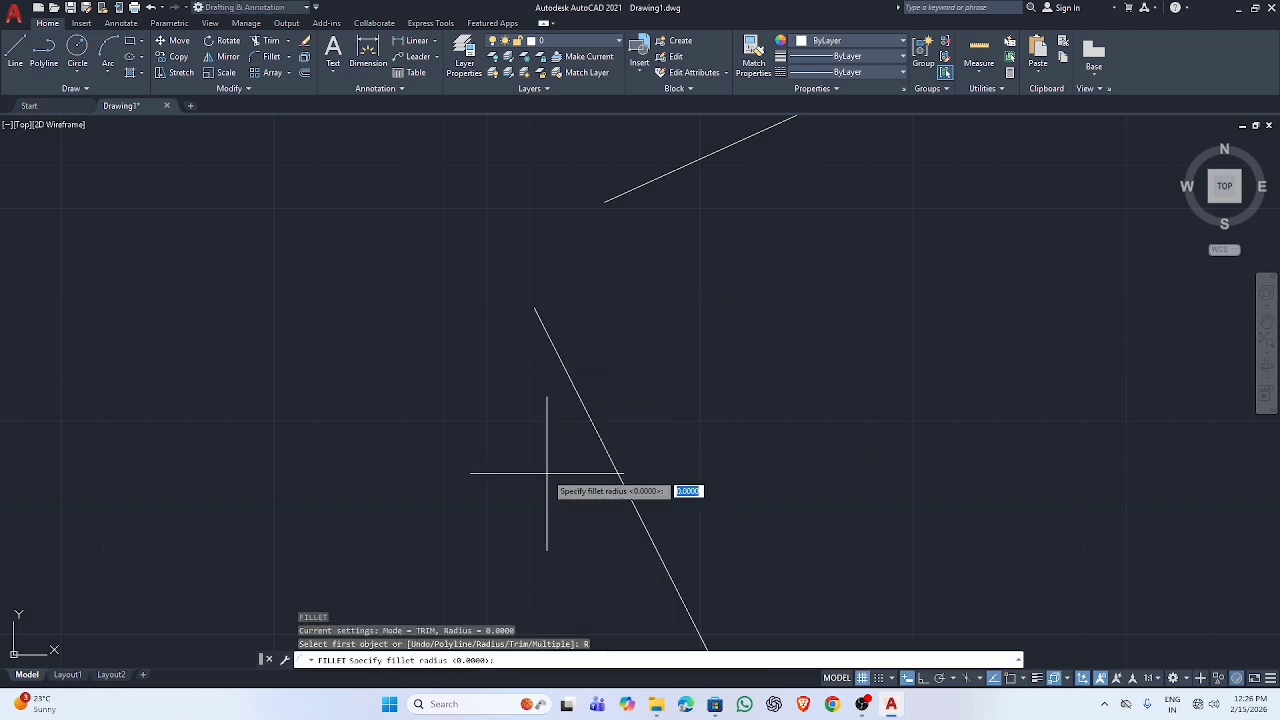
type("10")
key("Return")
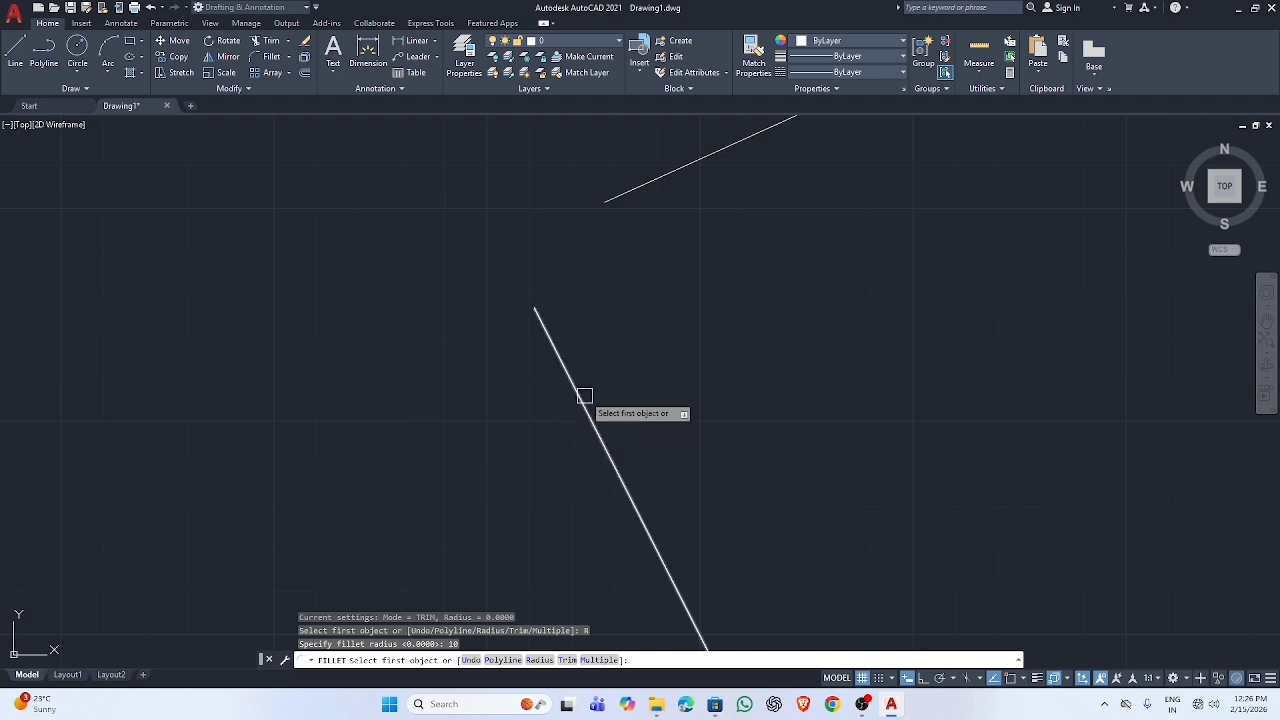
left_click(583, 400)
left_click(694, 172)
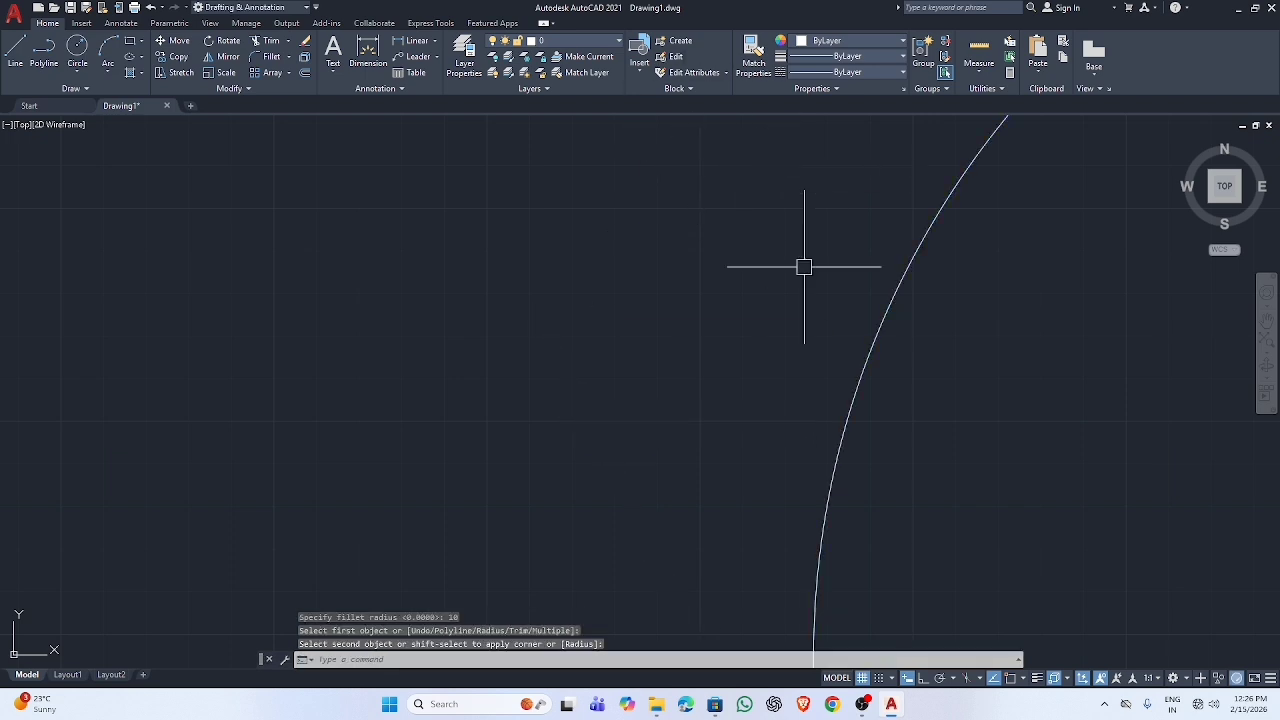
scroll(831, 409, "down", 5)
scroll(870, 410, "up", 4)
scroll(870, 410, "up", 2)
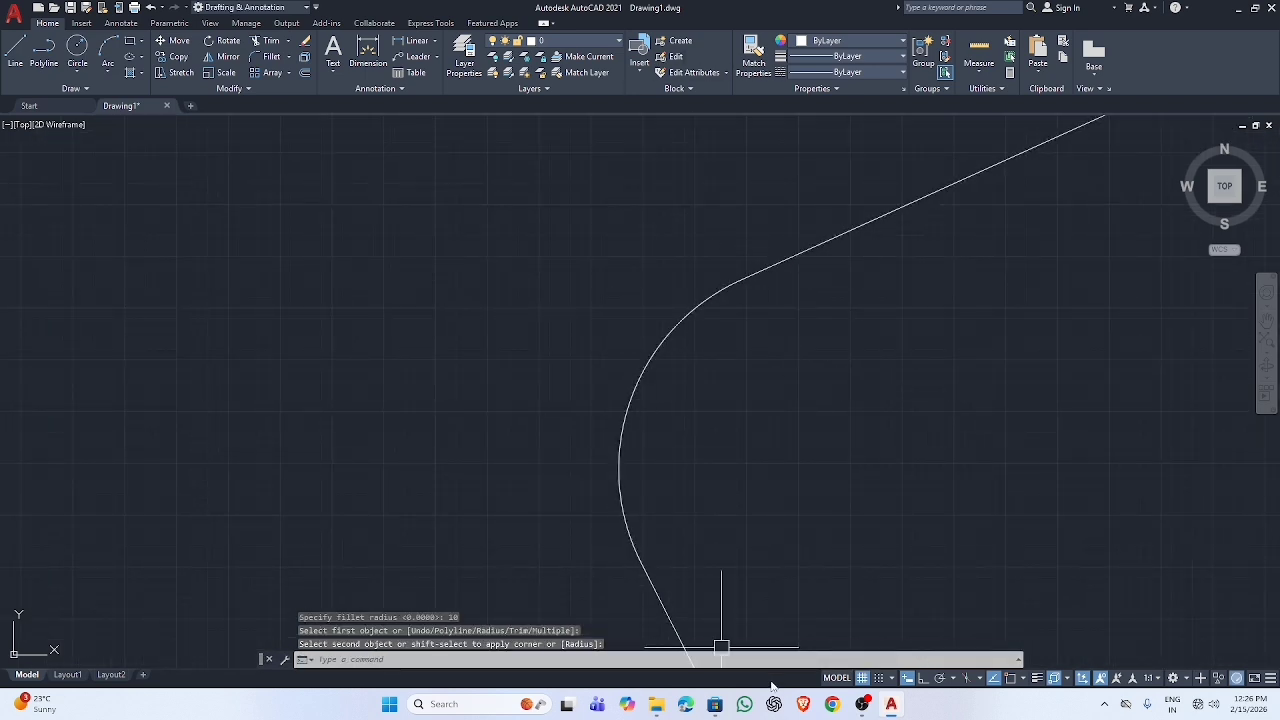
Erase the two lines together with the fillet arc that joins them
scroll(658, 373, "down", 5)
key("Escape")
left_click(767, 271)
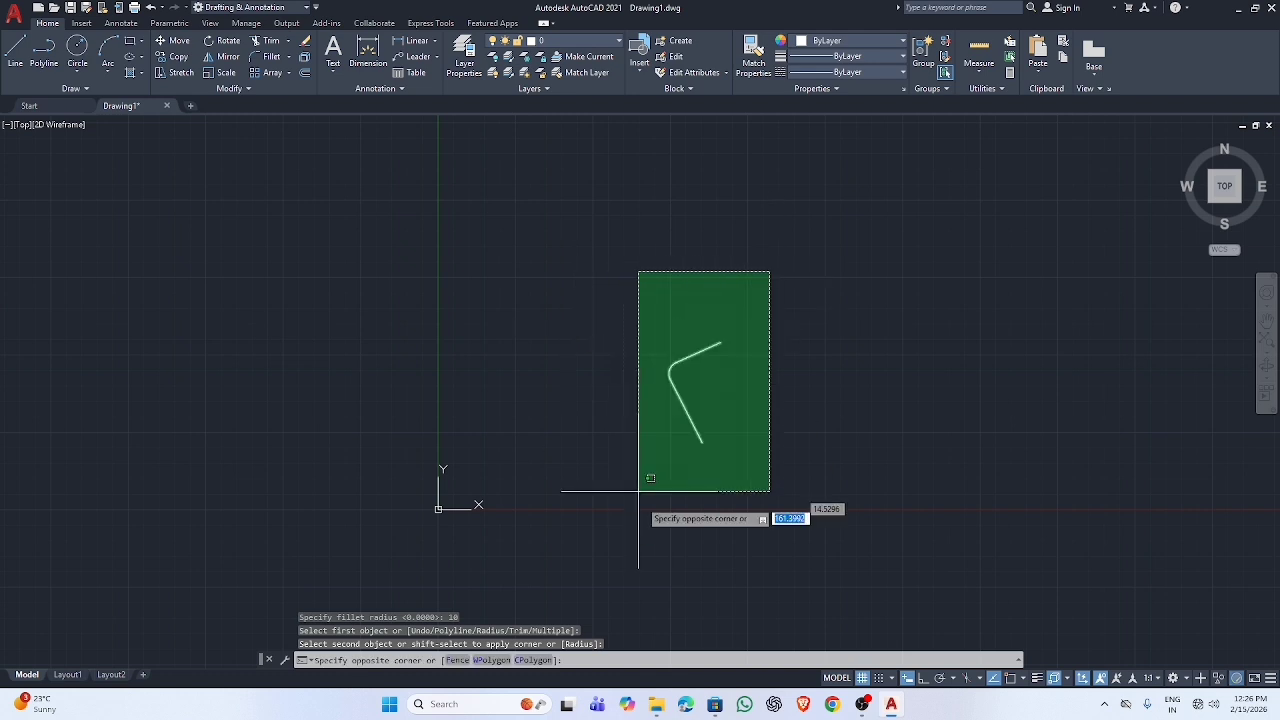
left_click(641, 496)
key("Delete")
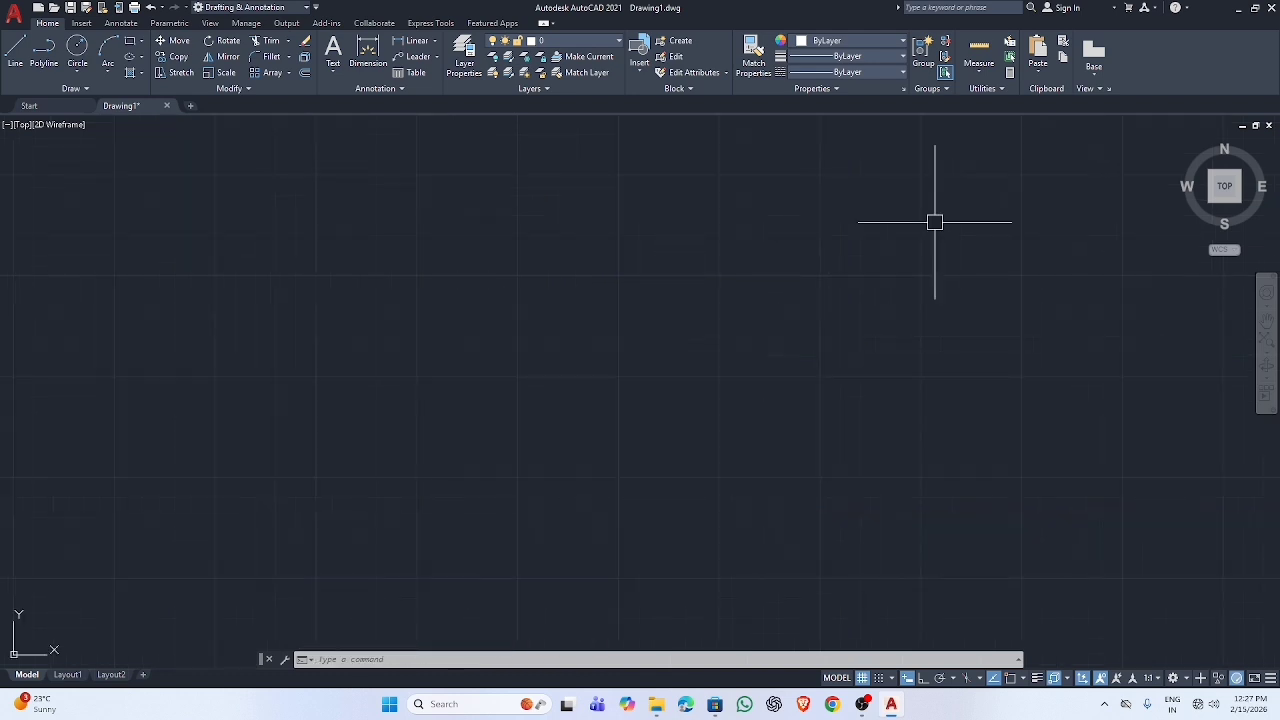
Open the View Manager with the View command and close it without changing anything
type("v")
key("Return")
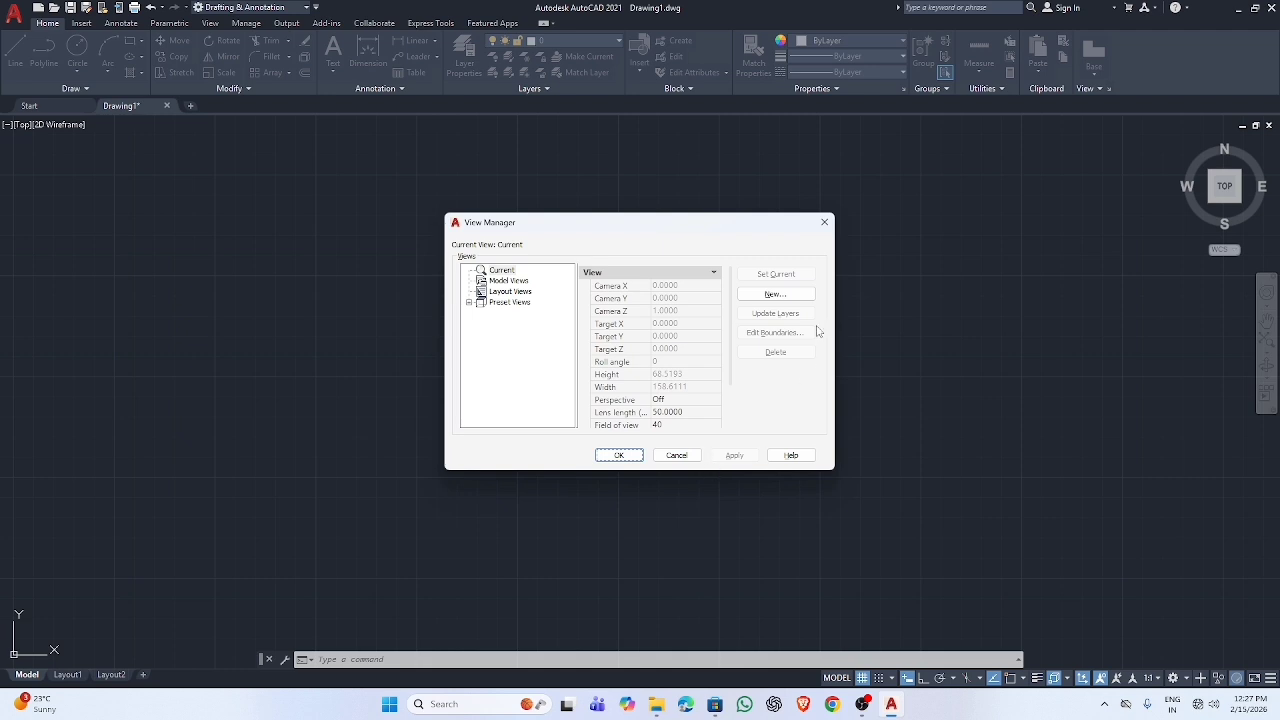
left_click(821, 220)
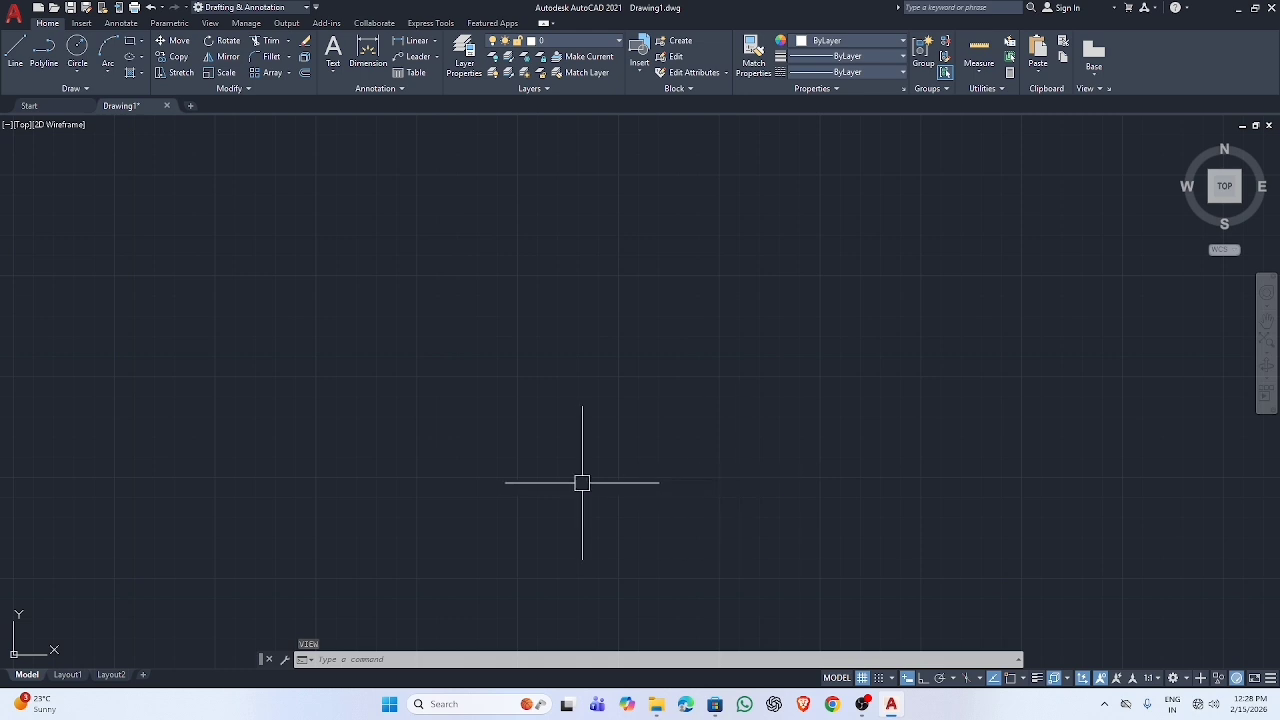
type("ref")
key("Return")
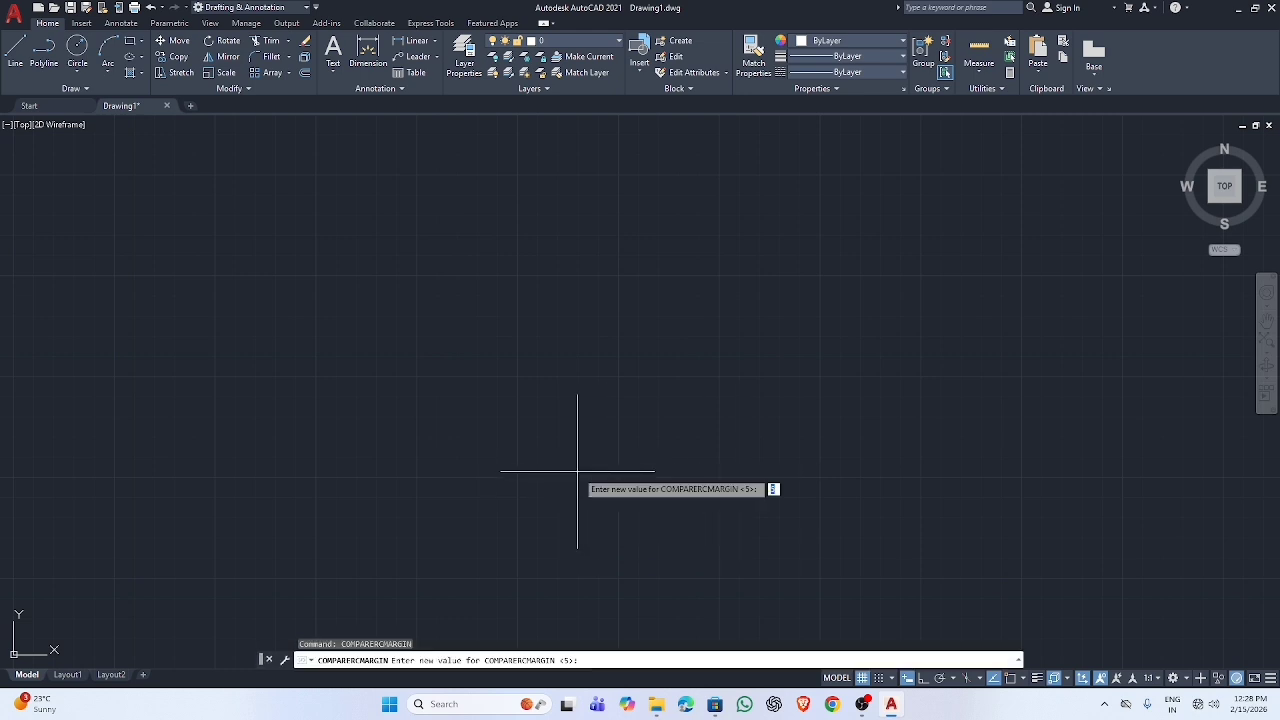
key("Escape")
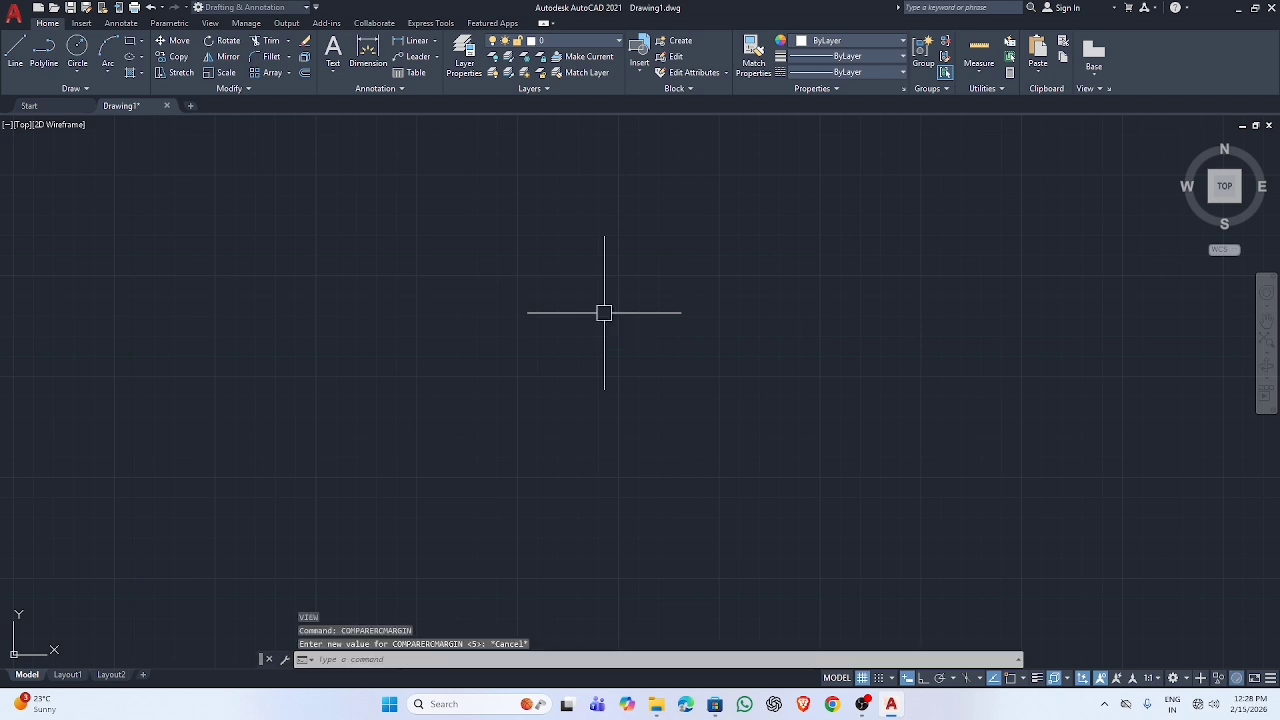
Draw a wide rectangle freehand in the empty drawing area
type("rec")
key("Return")
left_click(573, 276)
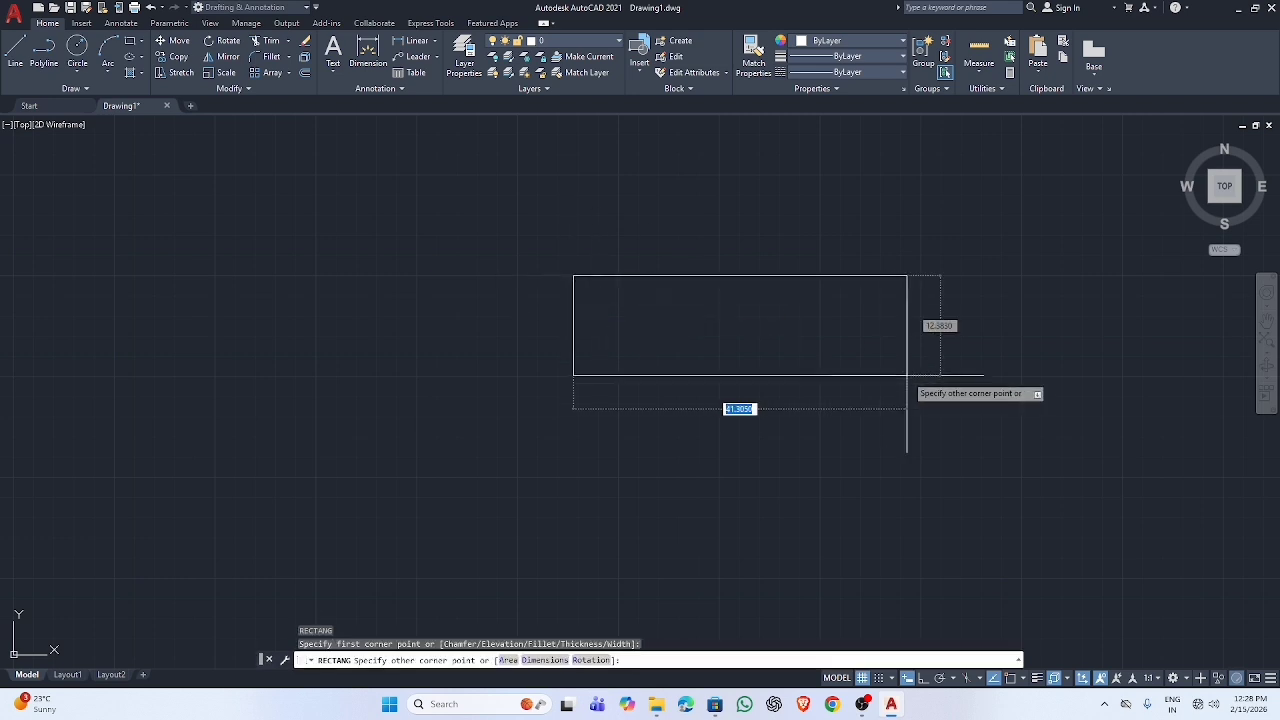
left_click(887, 395)
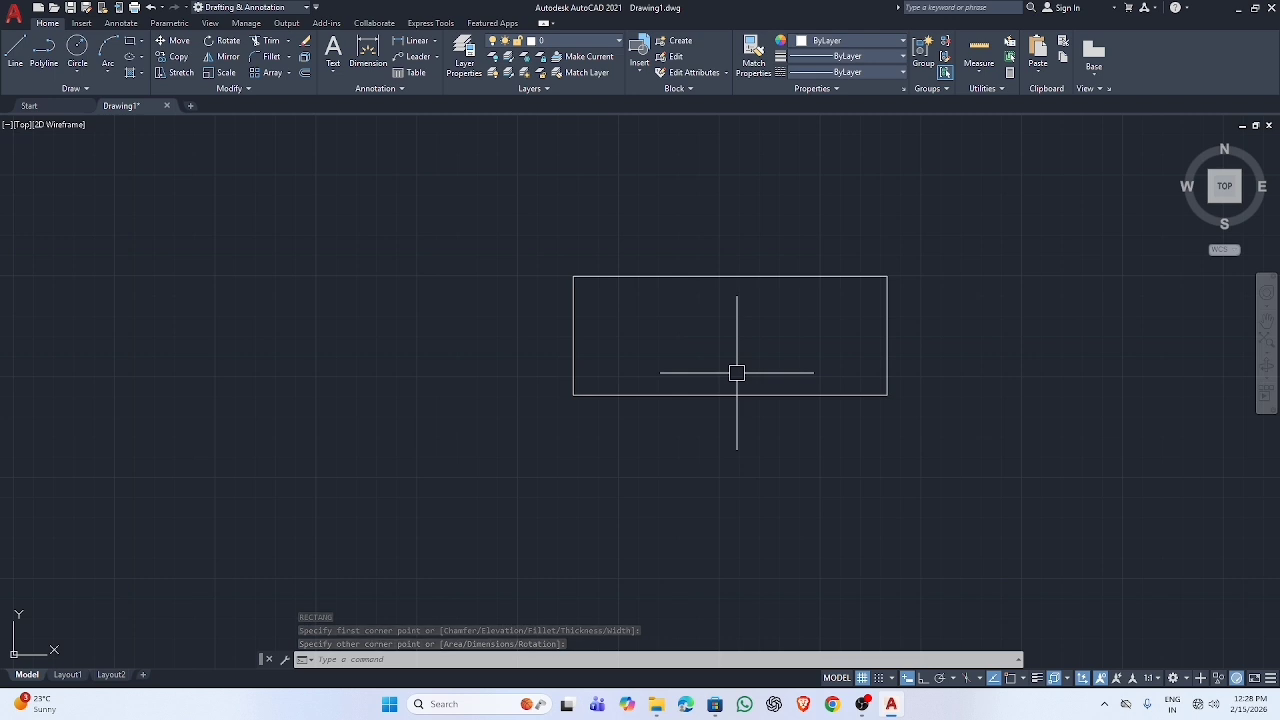
Hatch the inside of the rectangle, trying the ANSI31 and ANGLE patterns and settling on ANSI32
type("h")
key("Return")
left_click(672, 336)
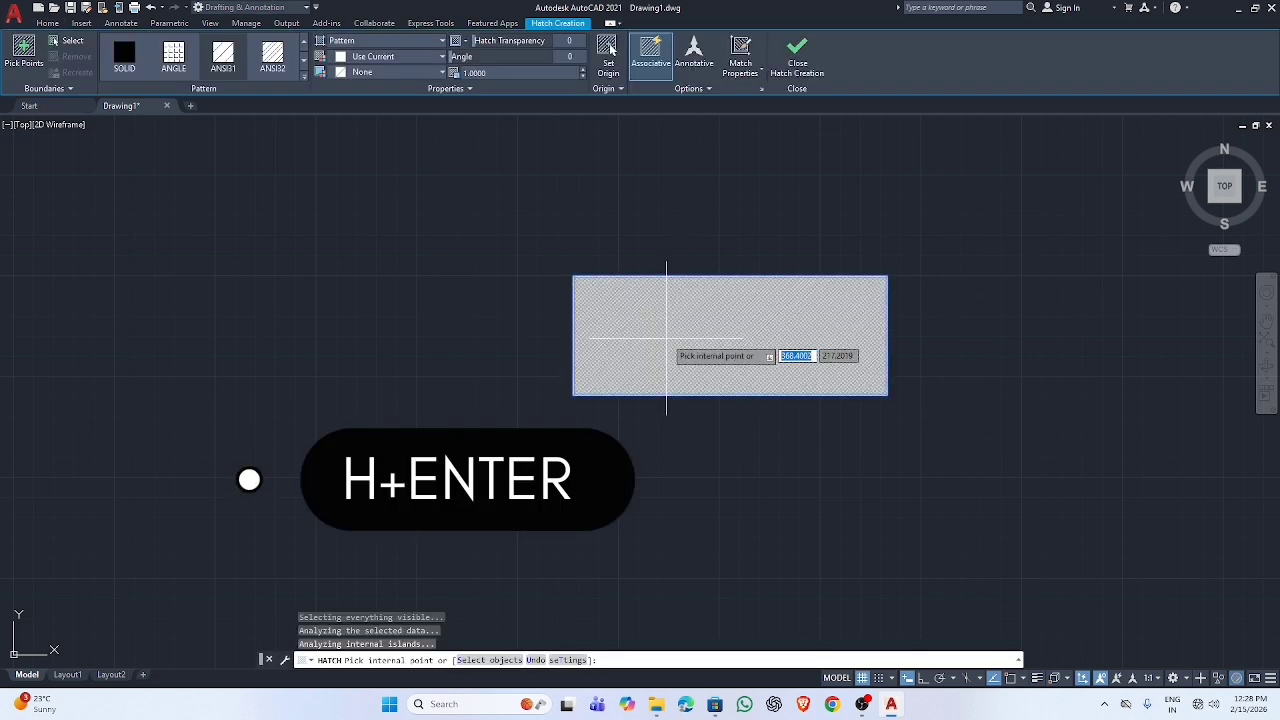
left_click(210, 68)
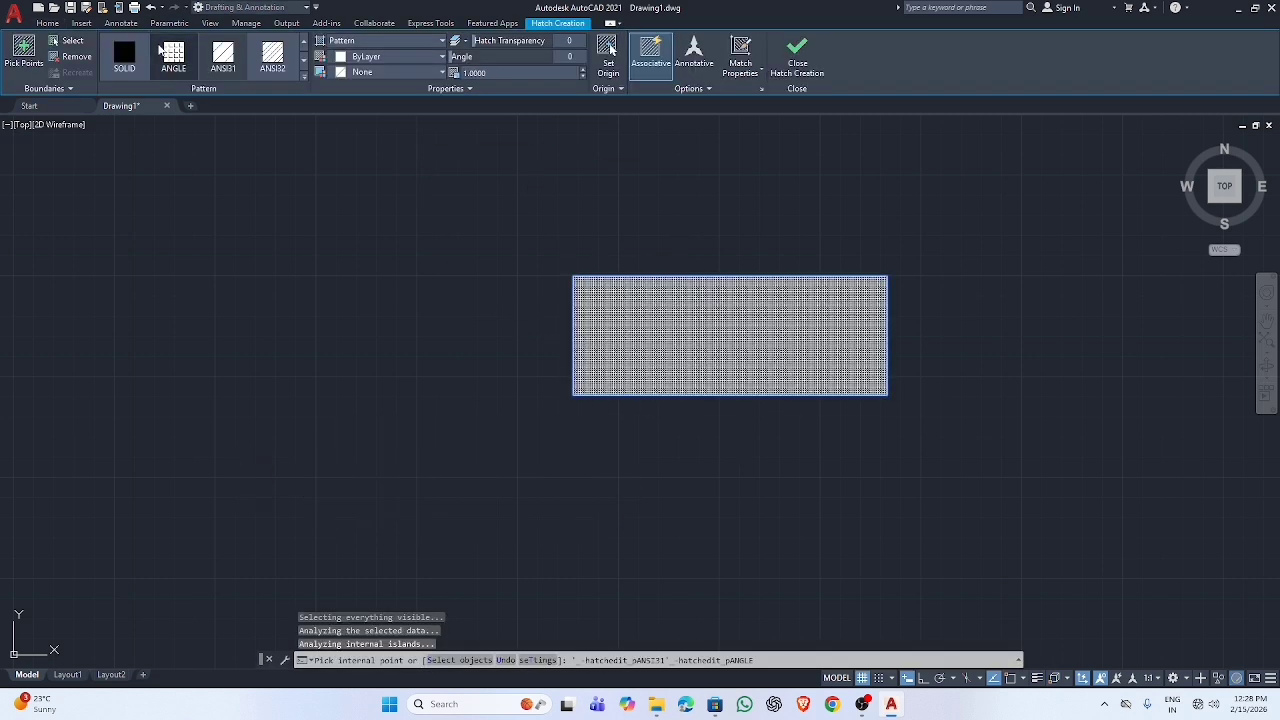
left_click(174, 55)
scroll(659, 318, "up", 5)
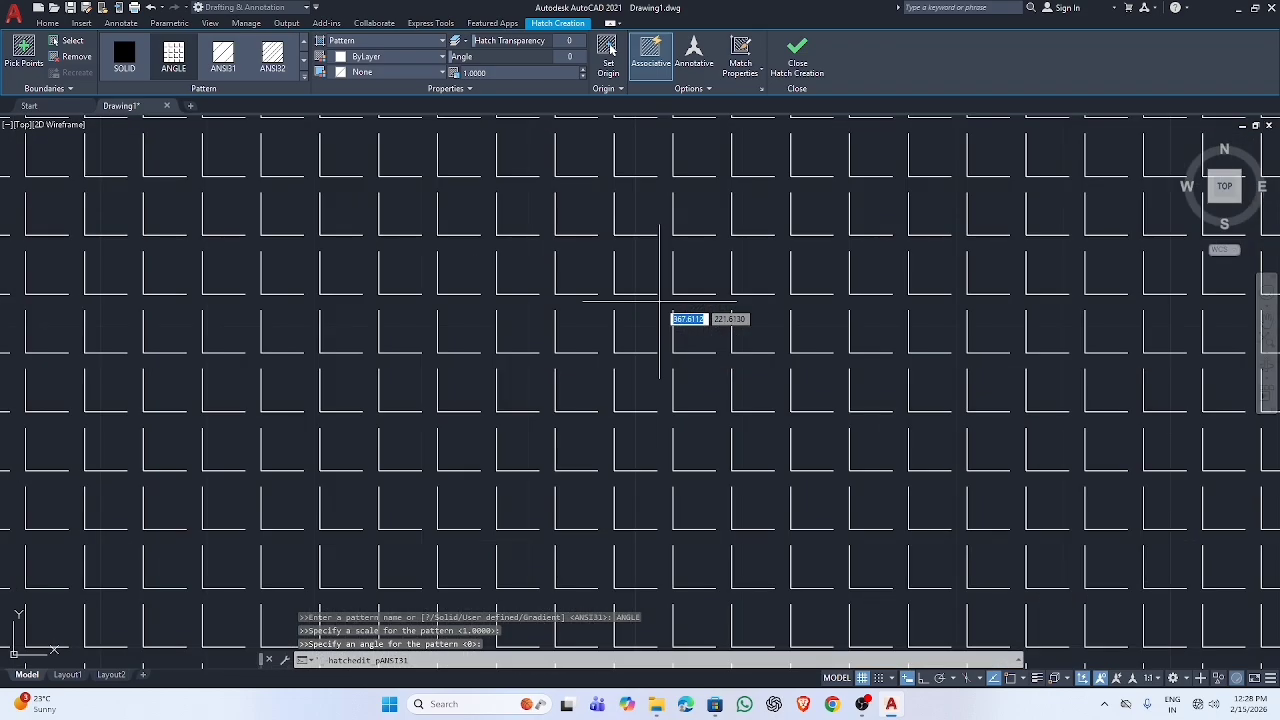
scroll(660, 310, "down", 5)
left_click(223, 55)
left_click(276, 50)
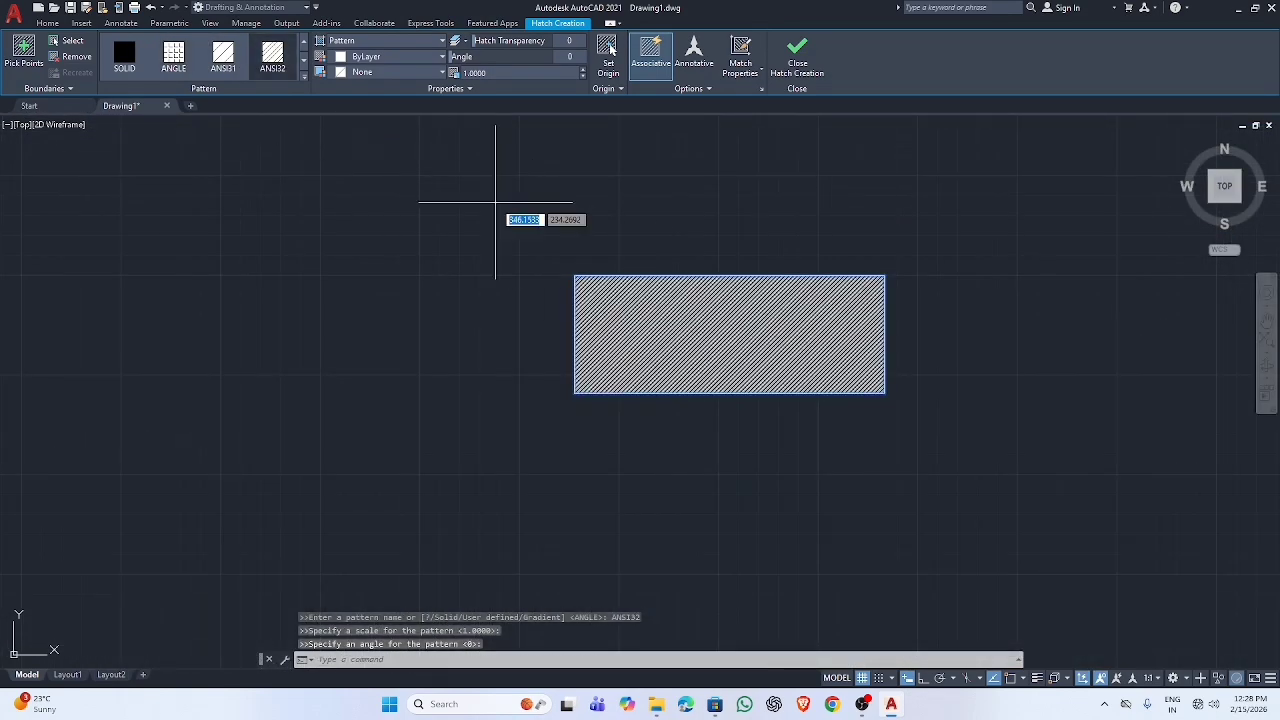
Change the rectangle's hatch pattern to BOX and inspect the pattern up close
left_click(305, 62)
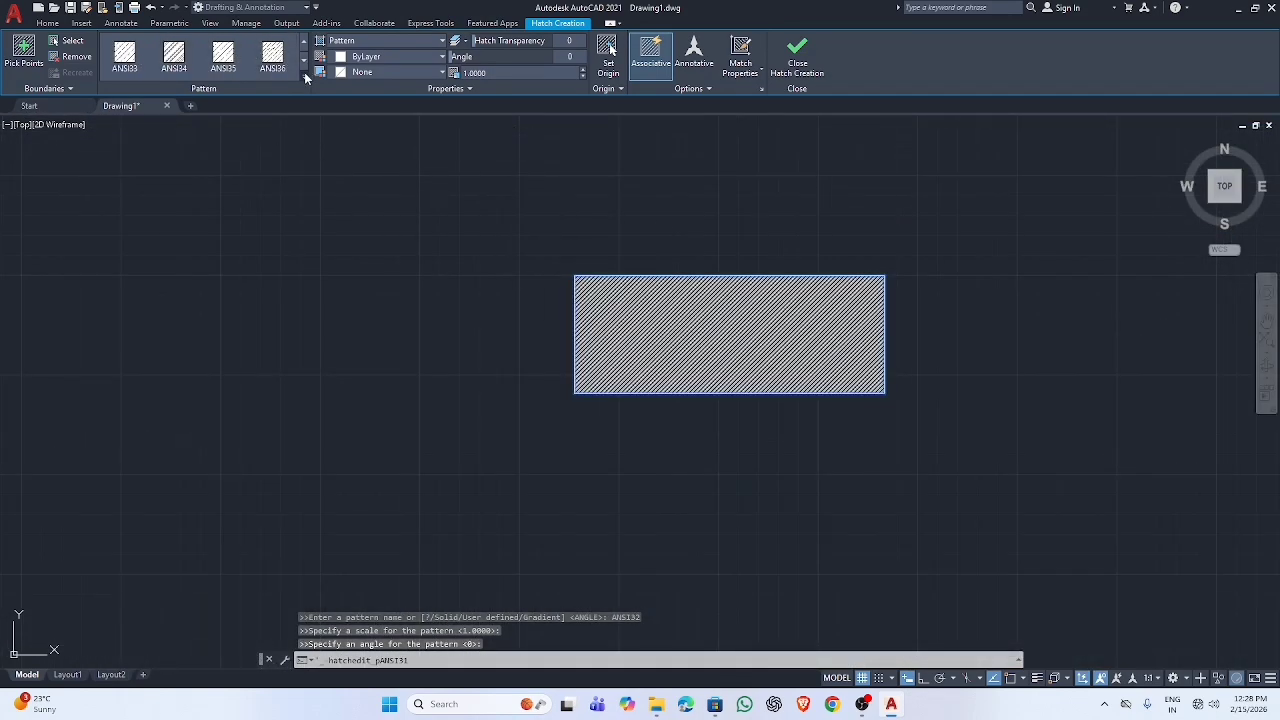
left_click(305, 75)
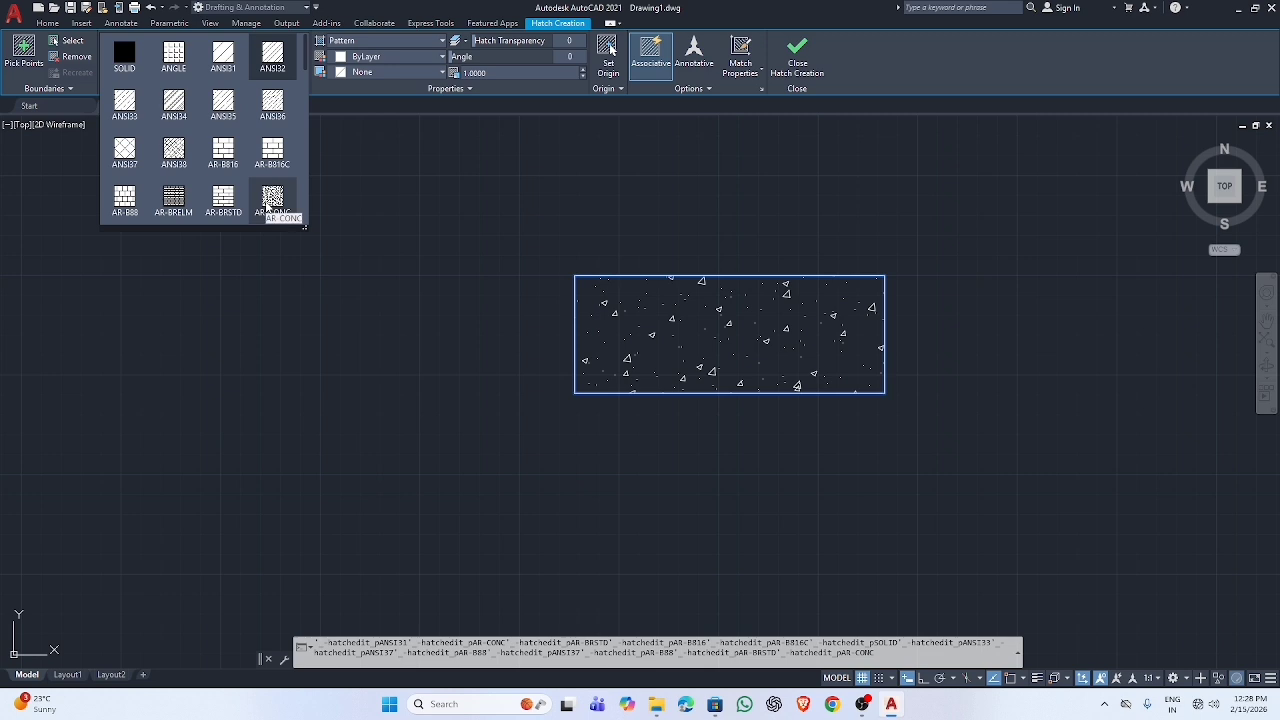
scroll(268, 205, "down", 2)
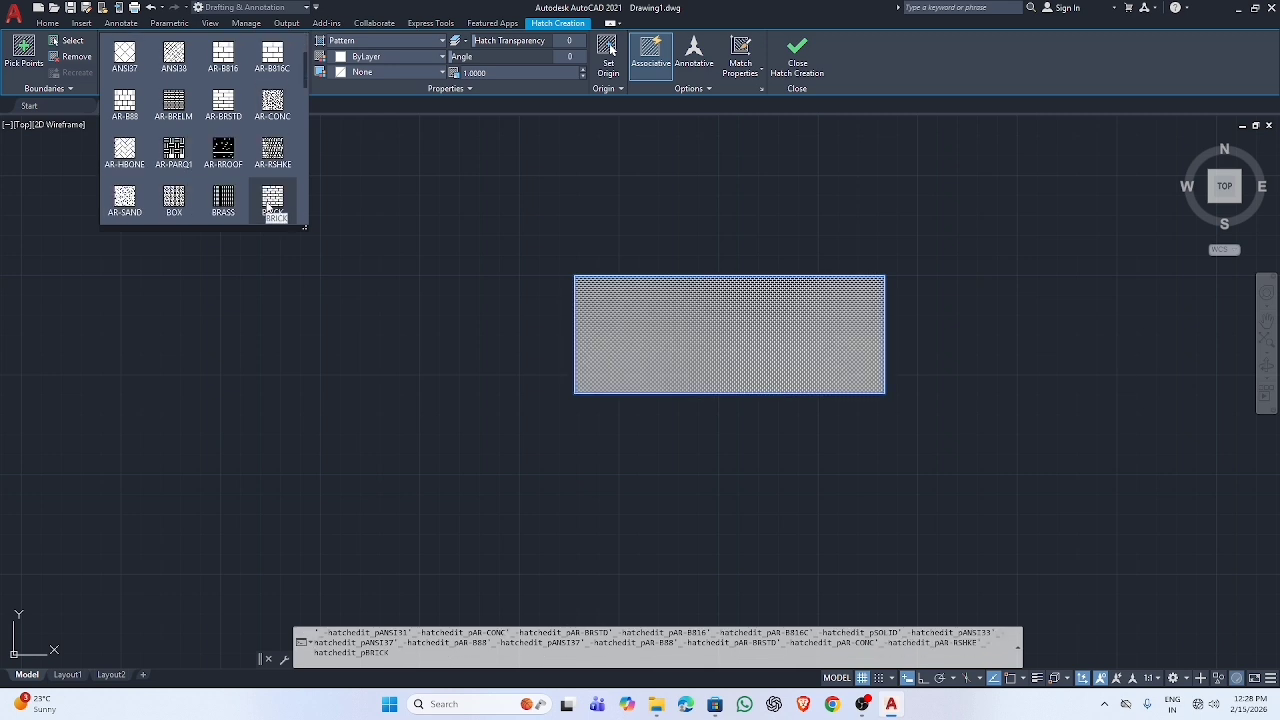
left_click(183, 190)
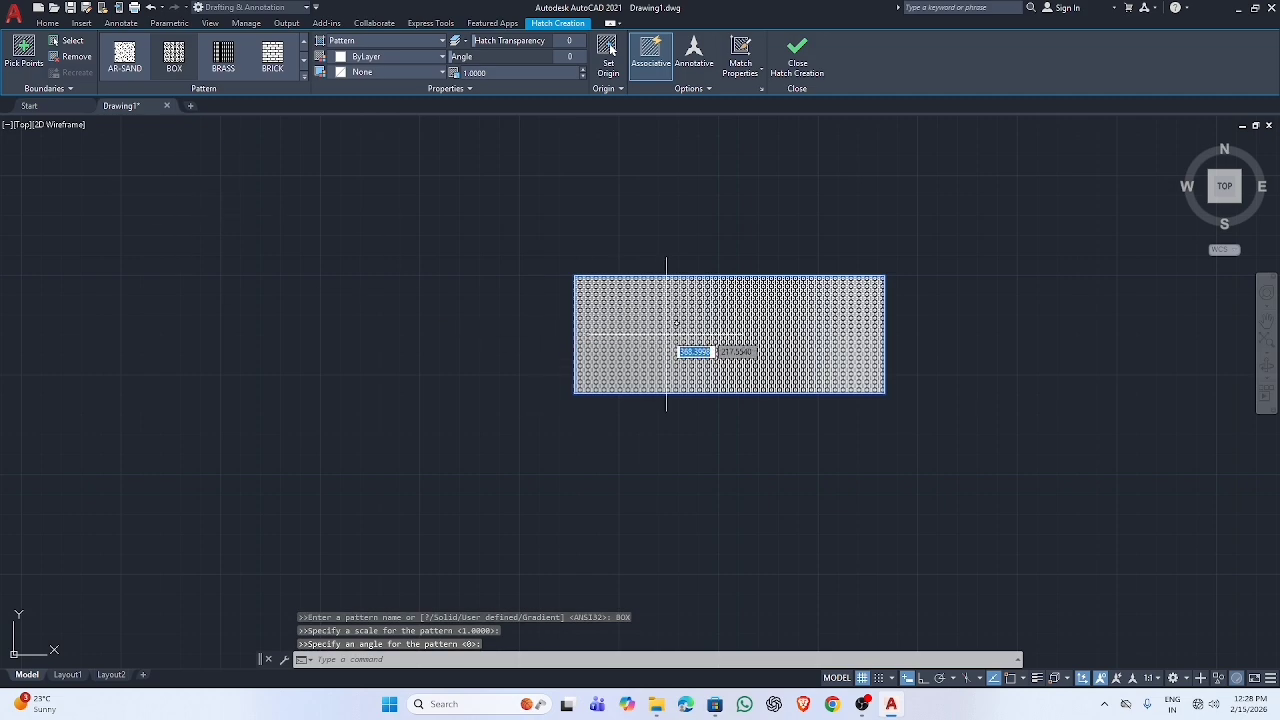
scroll(666, 320, "up", 6)
scroll(662, 302, "down", 6)
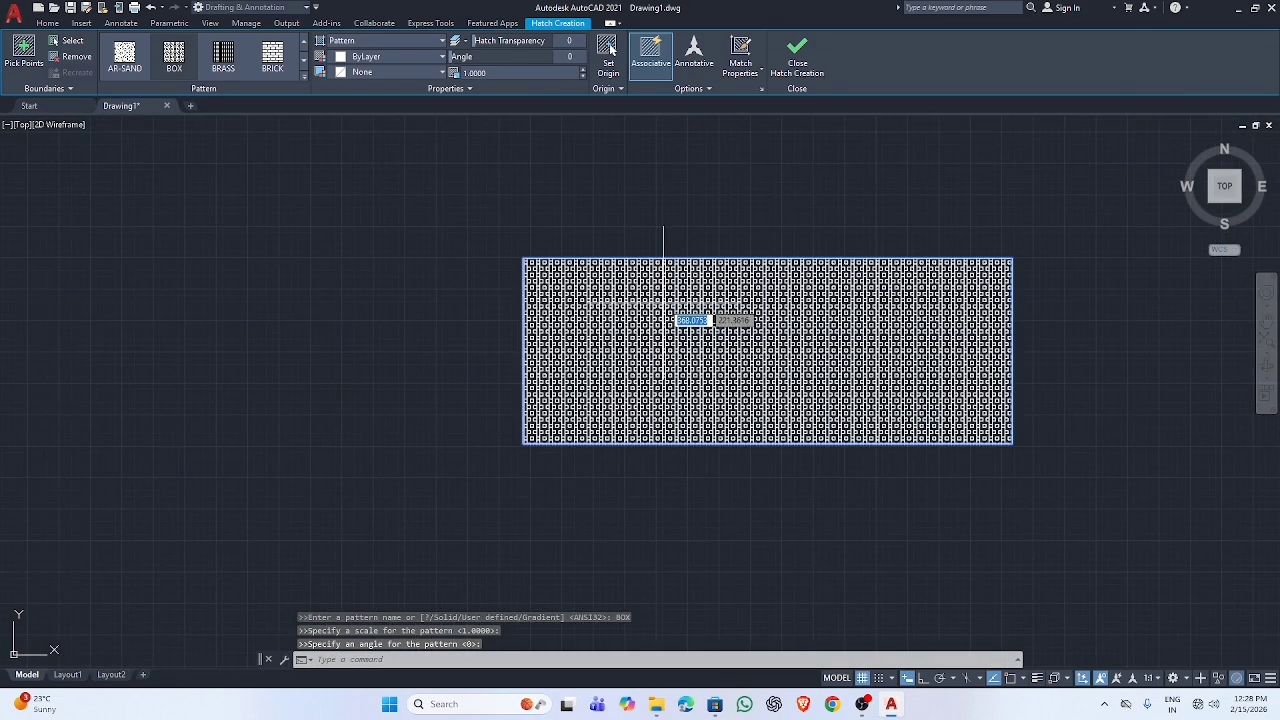
scroll(666, 309, "down", 5)
left_click(830, 340)
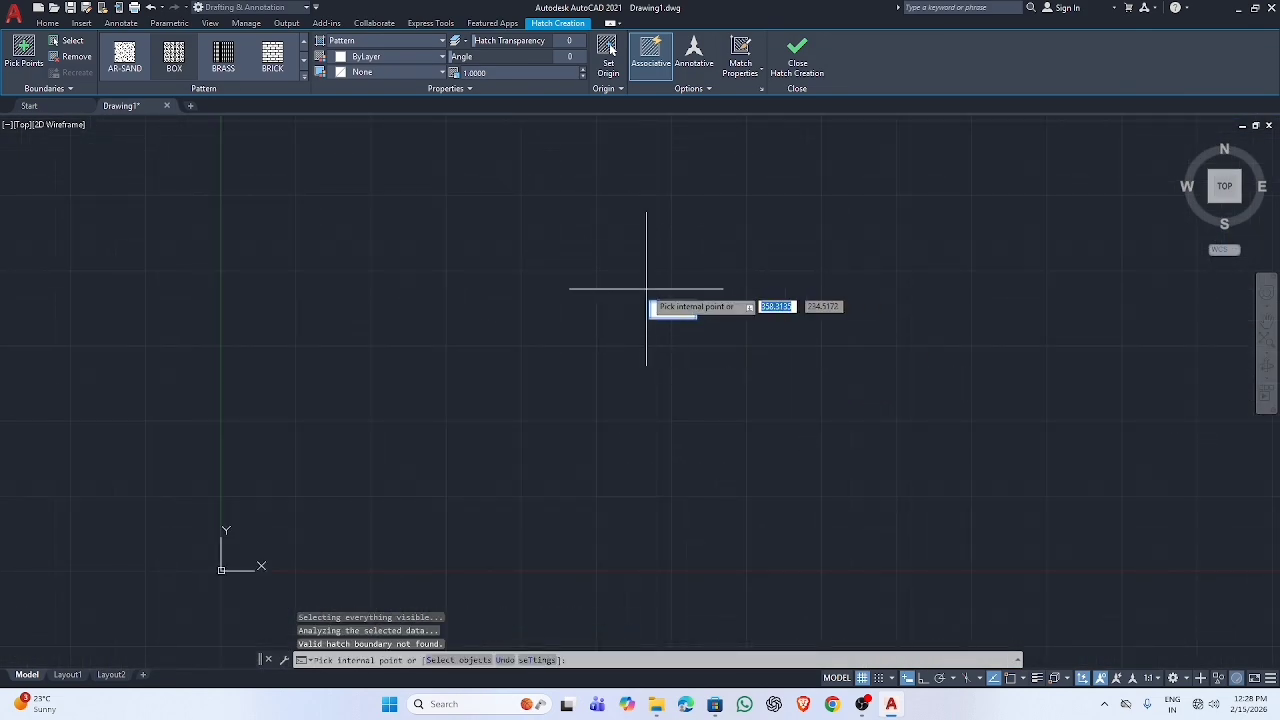
Leave the Hatch command and undo the hatch inside the rectangle
key("Escape")
key("Escape")
key("Escape")
key("ctrl+z")
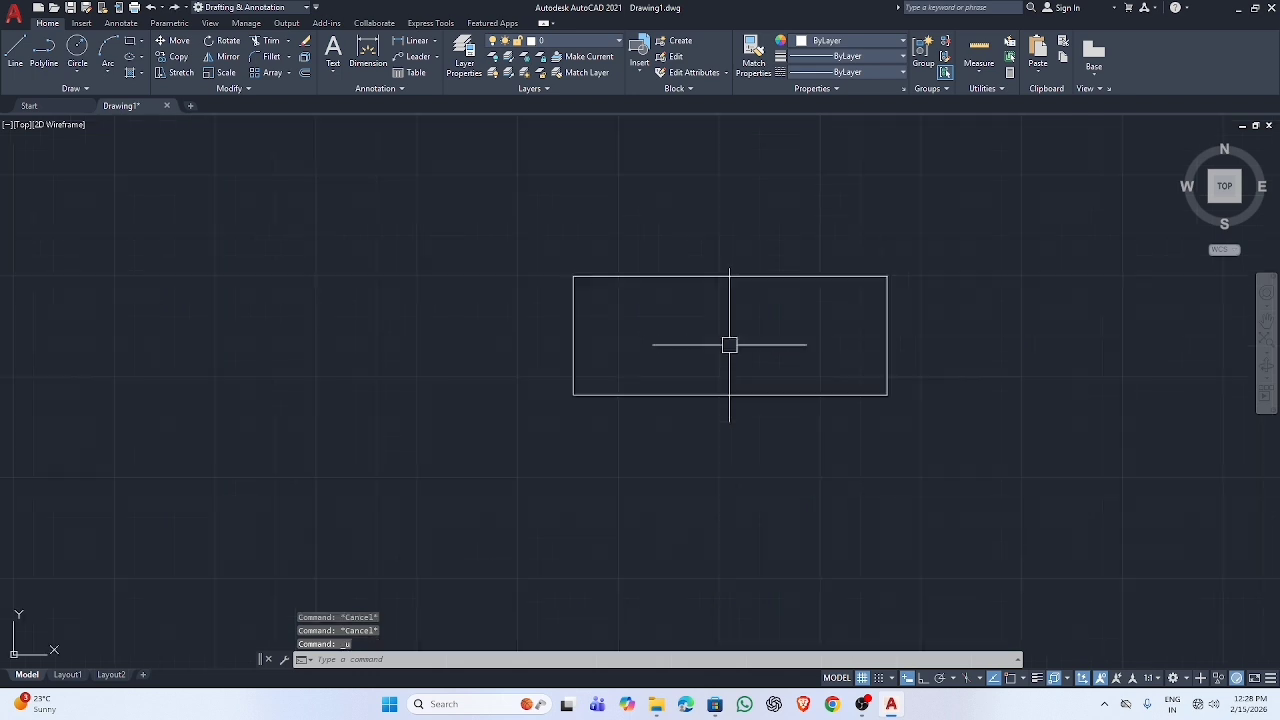
Explode the rectangle and check its upper and right-hand edges by selecting them individually
left_click(741, 277)
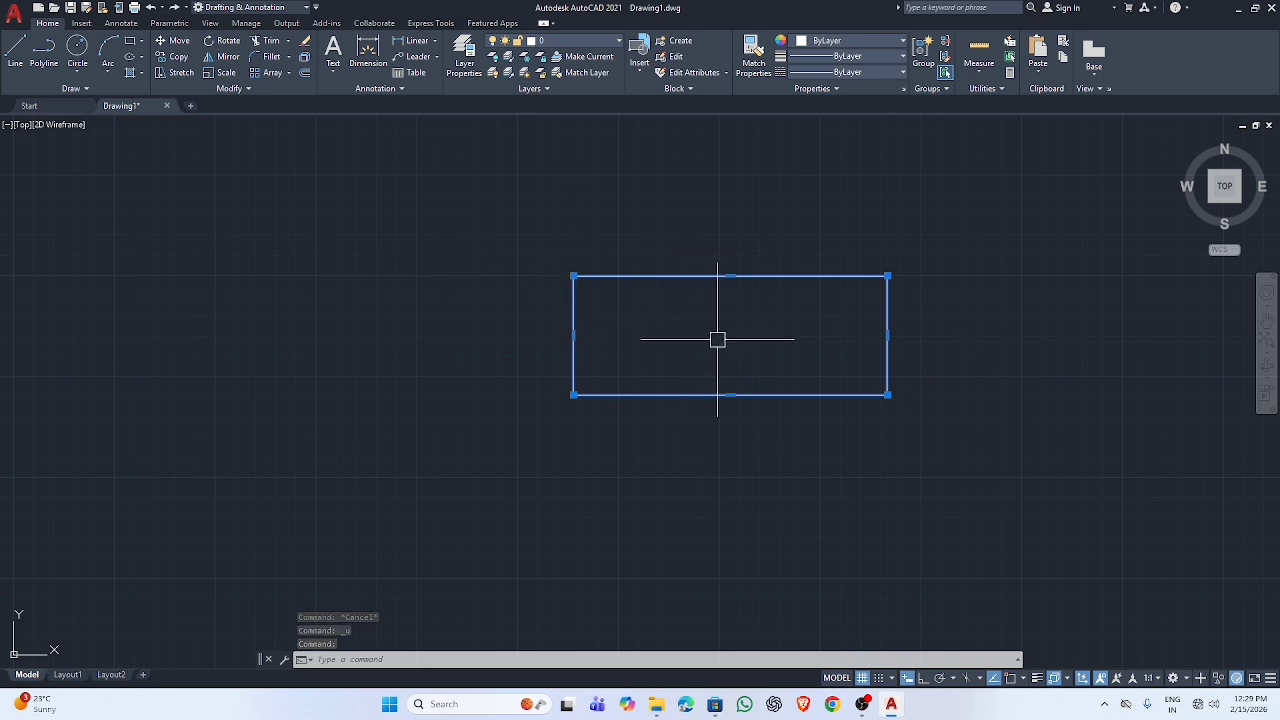
type("x")
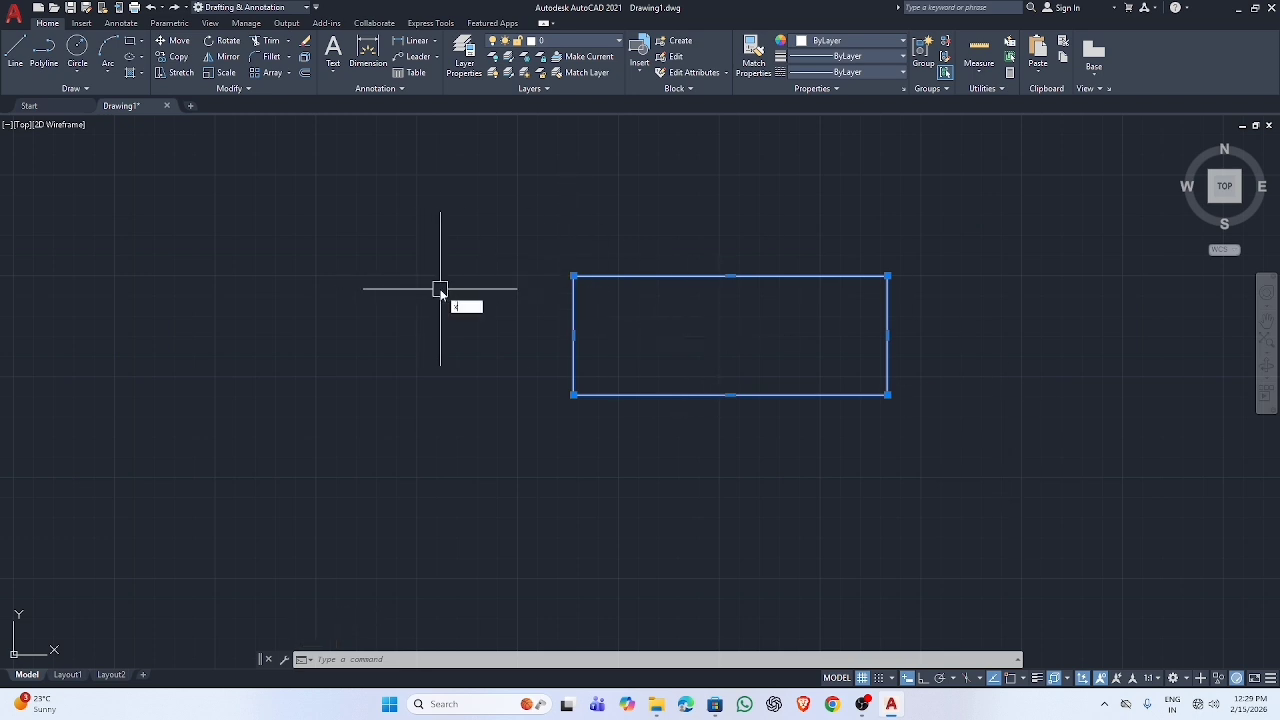
key("Return")
left_click(692, 281)
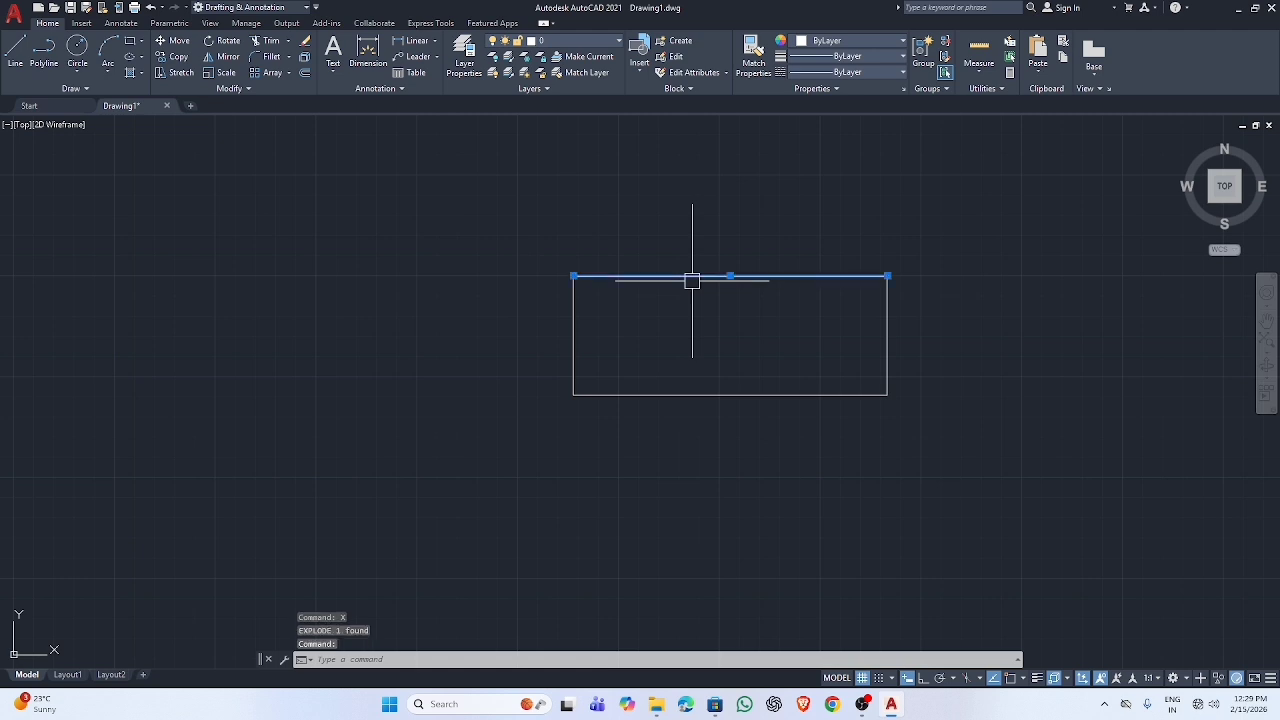
left_click(910, 327)
key("Escape")
key("Escape")
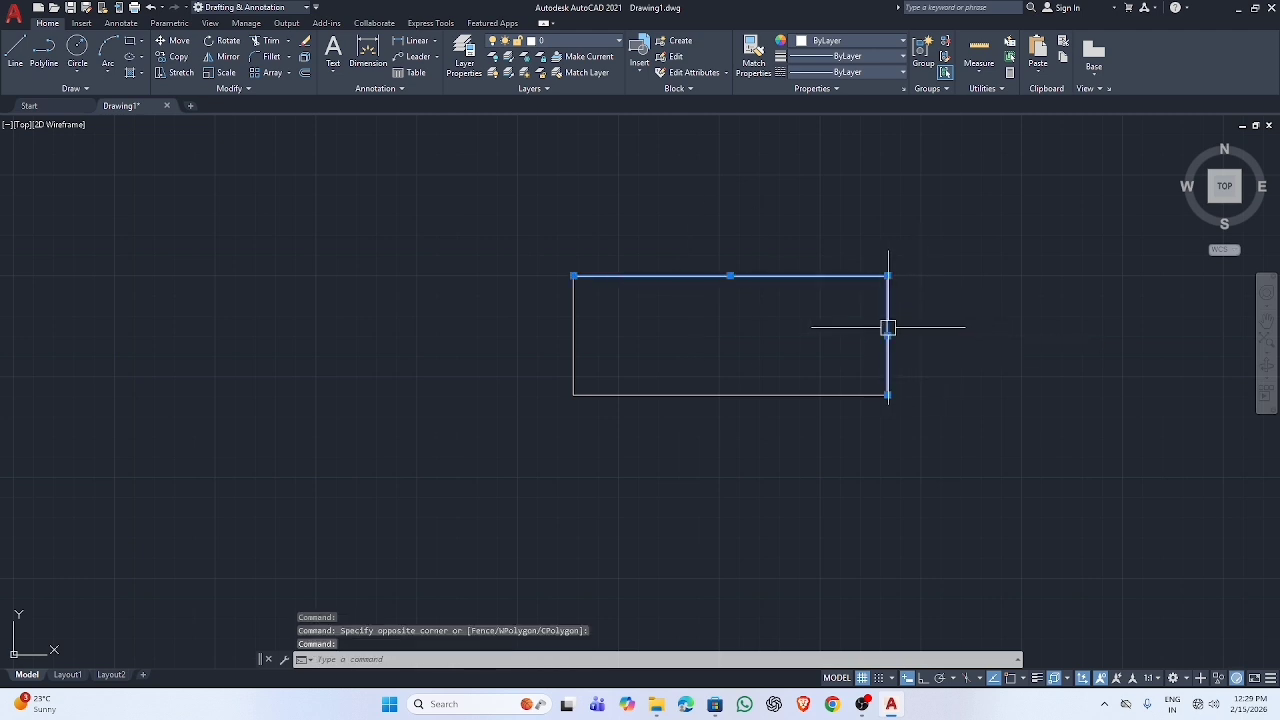
Join the exploded rectangle's four edges into a single polyline and clear the selection
left_click(585, 184)
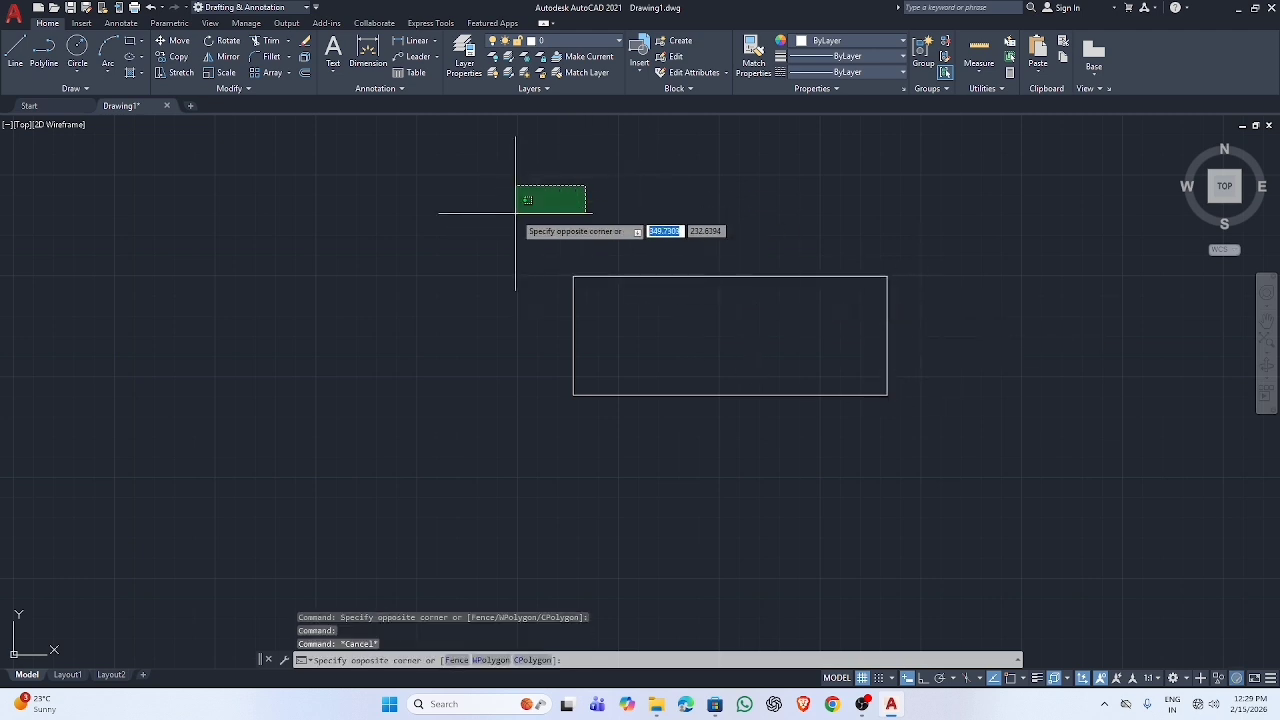
left_click(512, 210)
left_click(510, 210)
left_click(1000, 414)
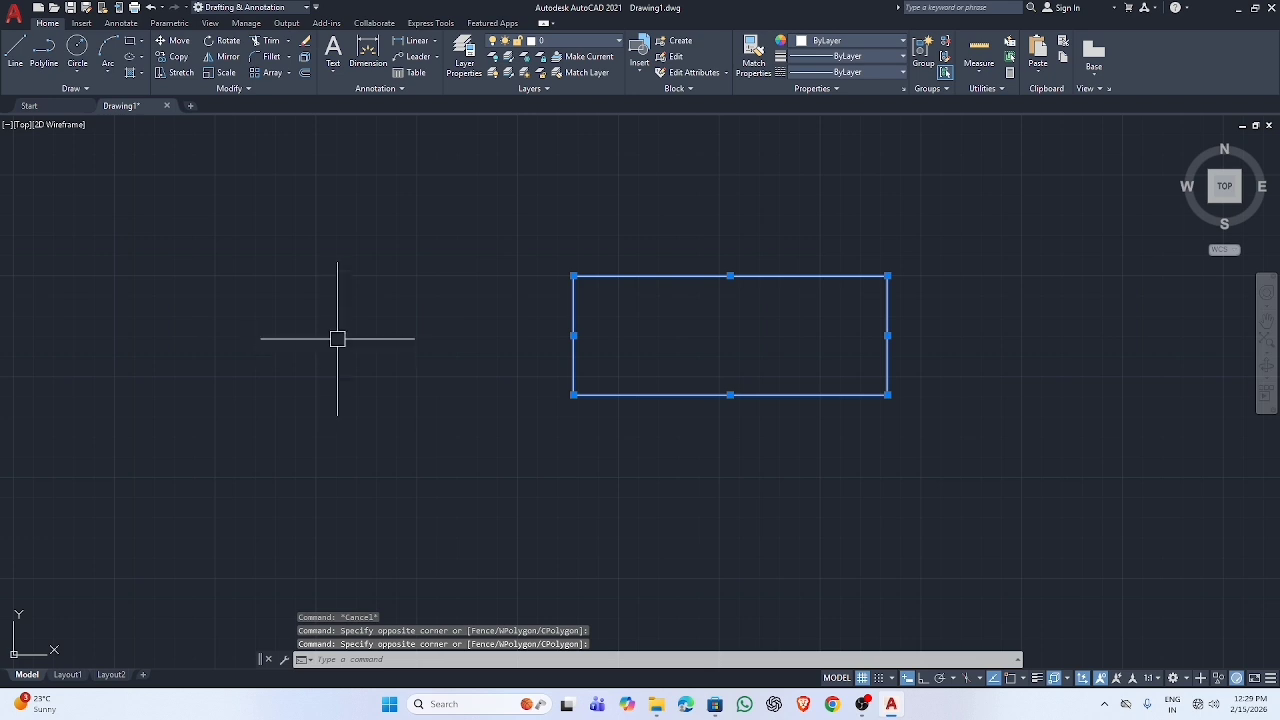
type("j")
key("Return")
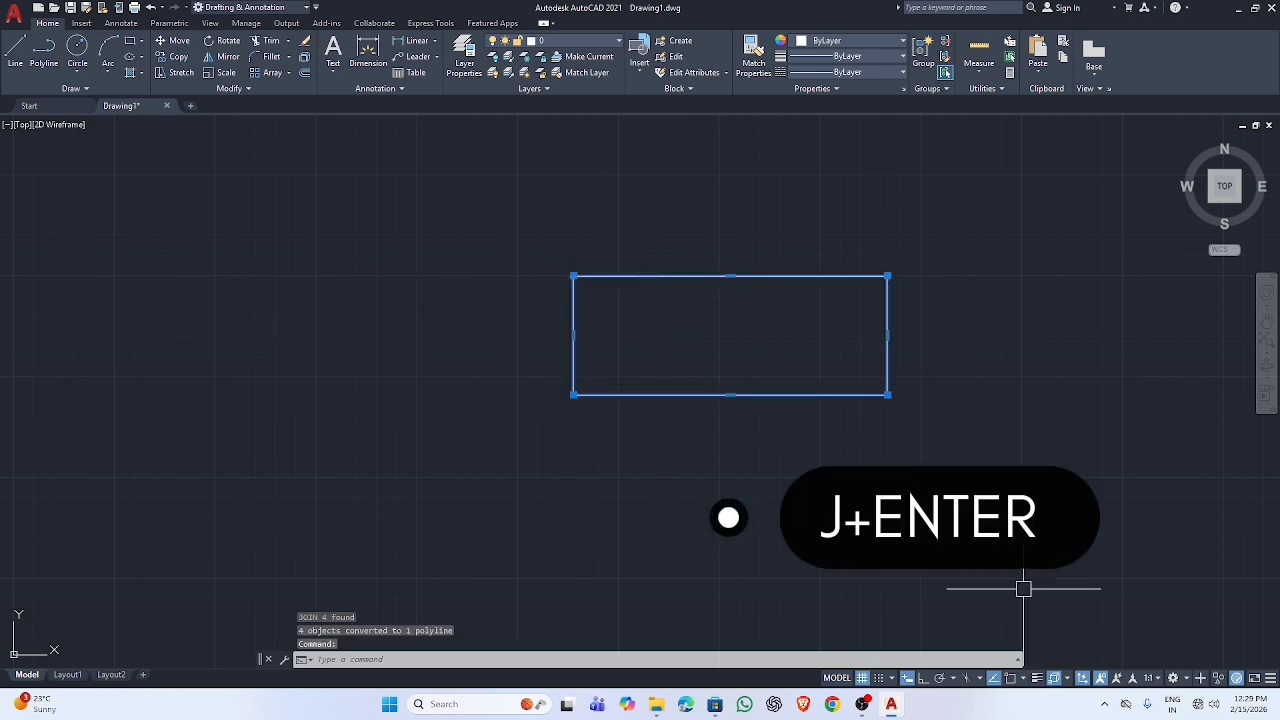
key("Escape")
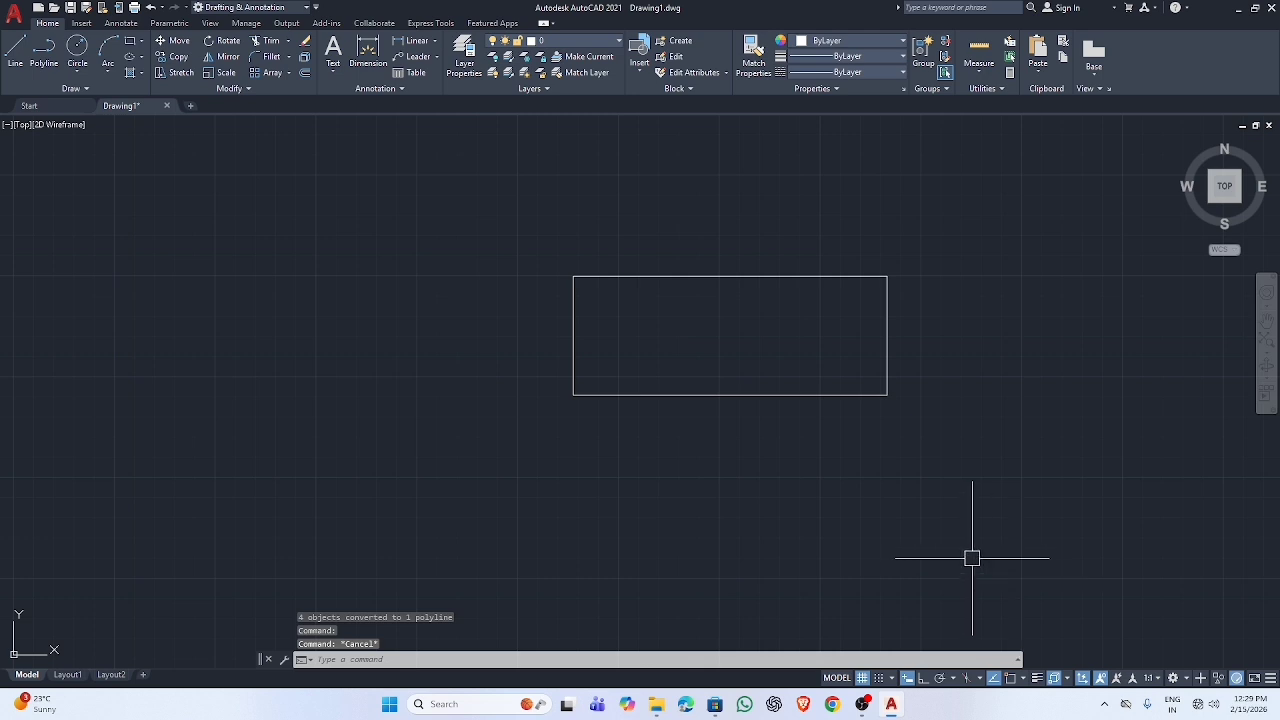
Move the rectangle a short distance upward, using its lower-right corner as the base point
type("m")
key("Return")
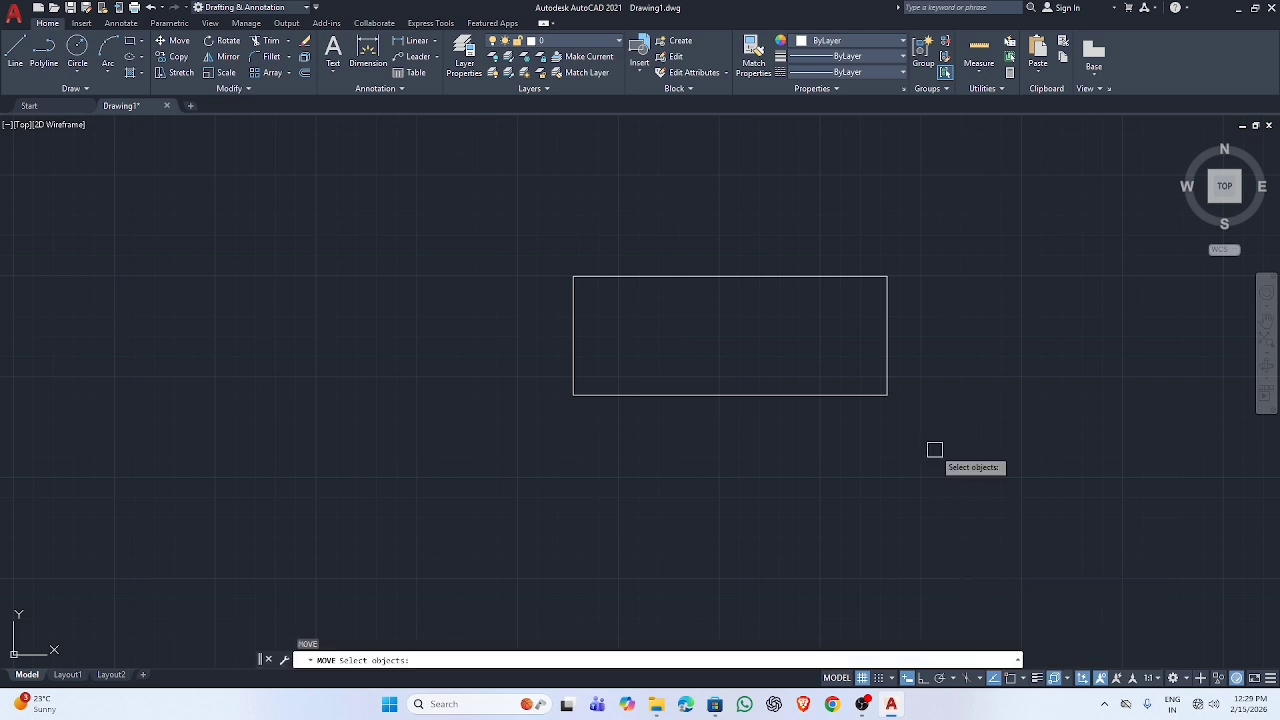
left_click(887, 395)
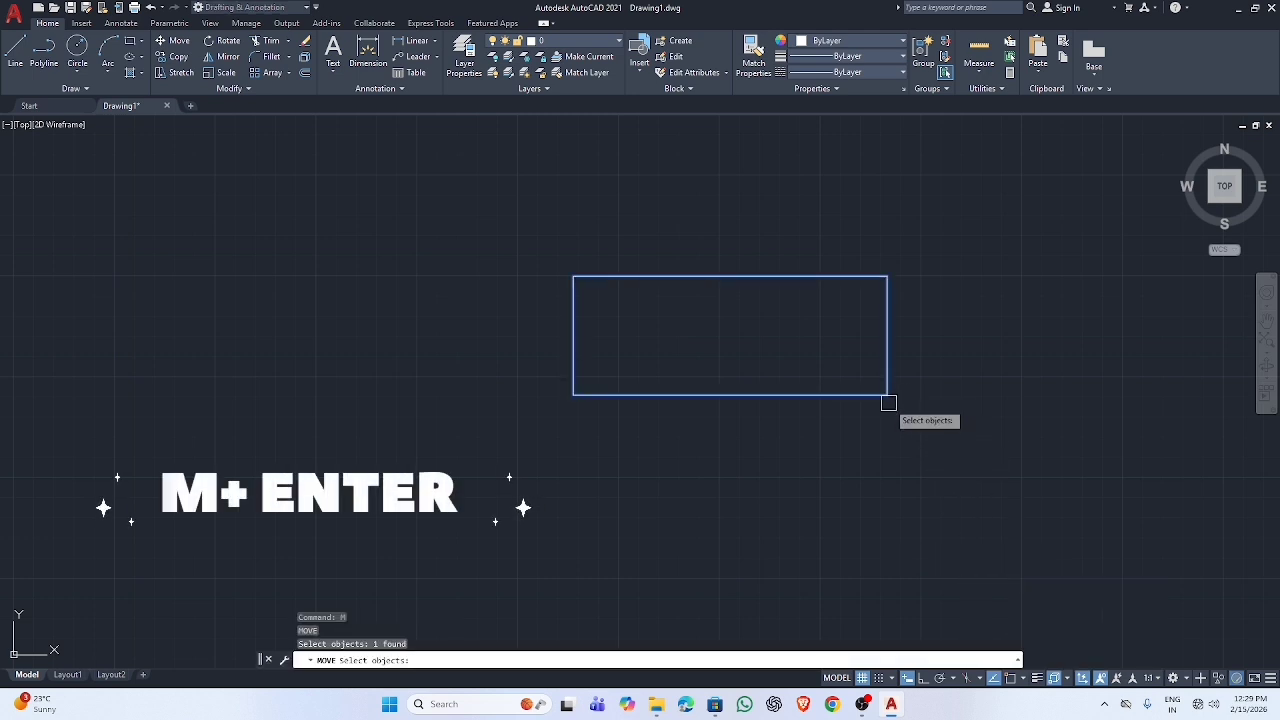
key("Return")
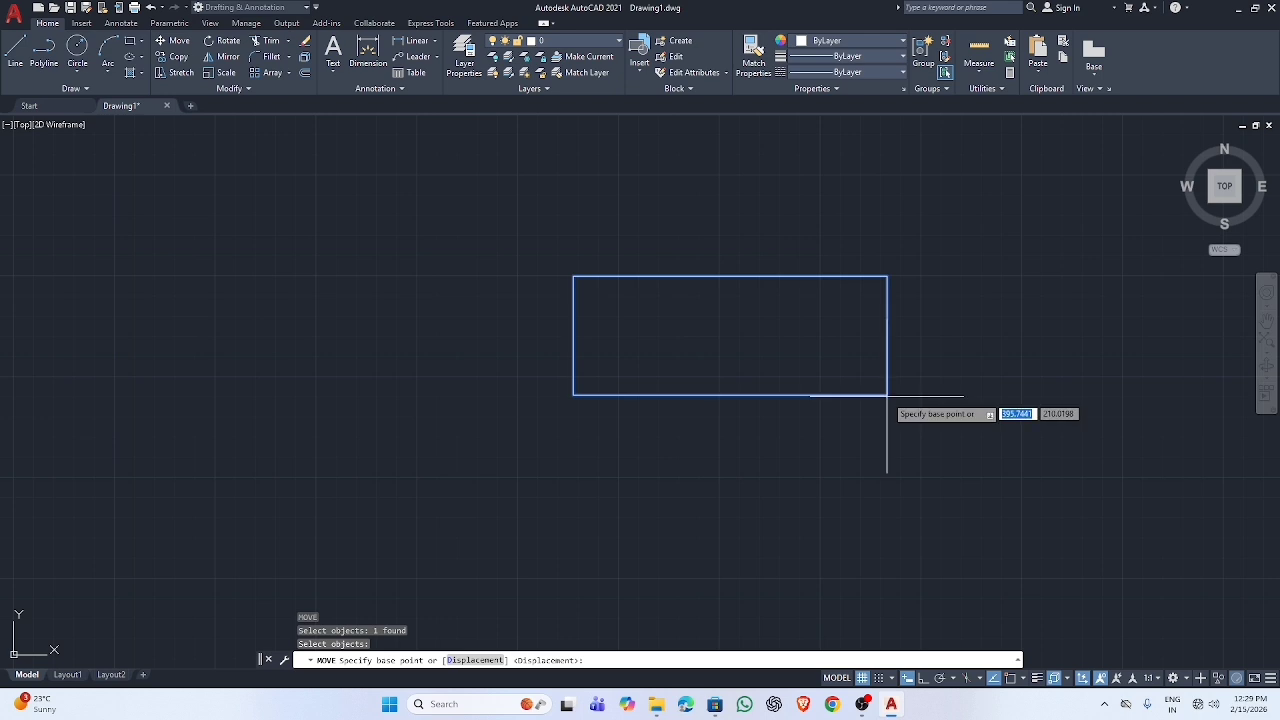
left_click(887, 395)
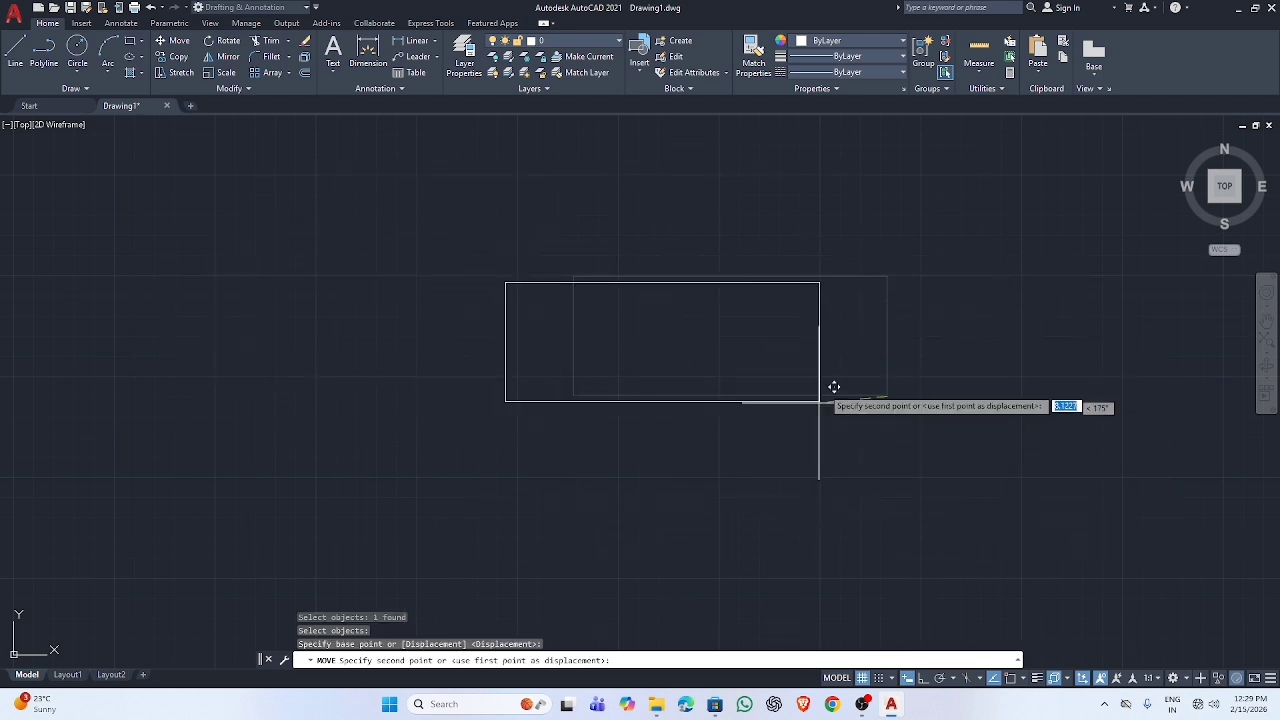
left_click(882, 358)
key("Escape")
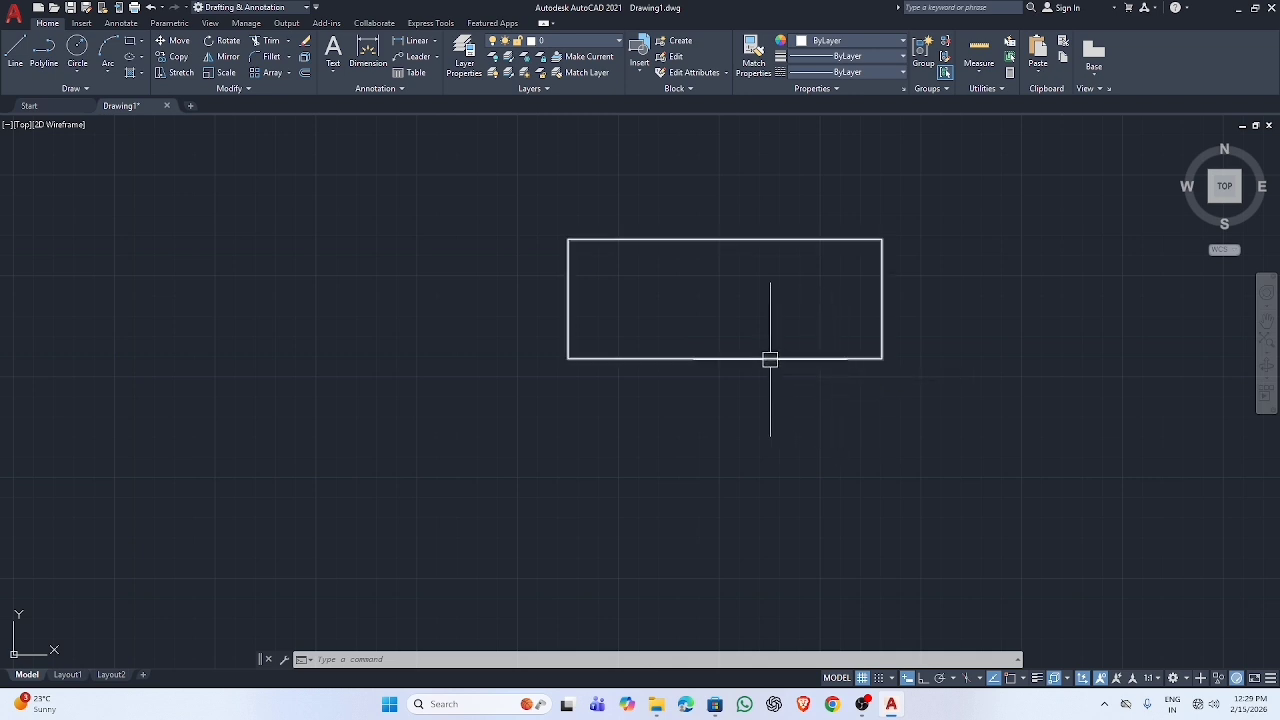
Bring up the Blocks palette with the Insert command twice, closing it each time without inserting a block
mouse_move(770, 359)
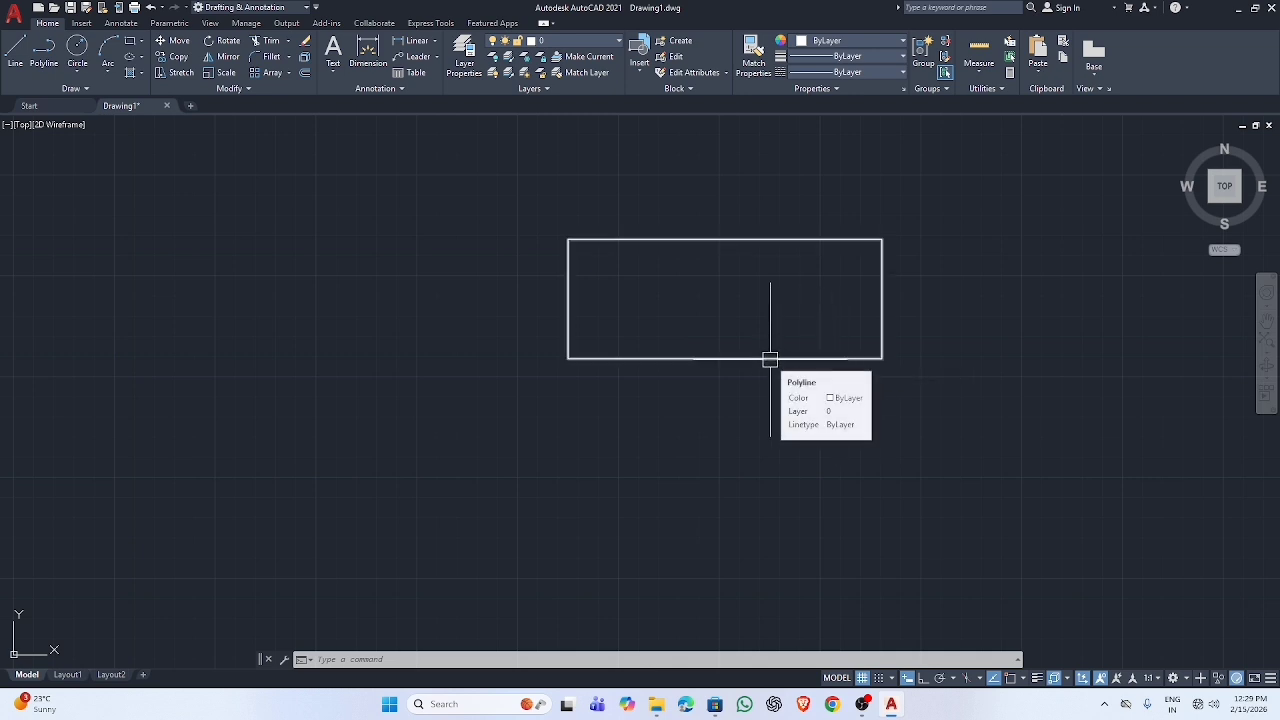
type("I")
key("Return")
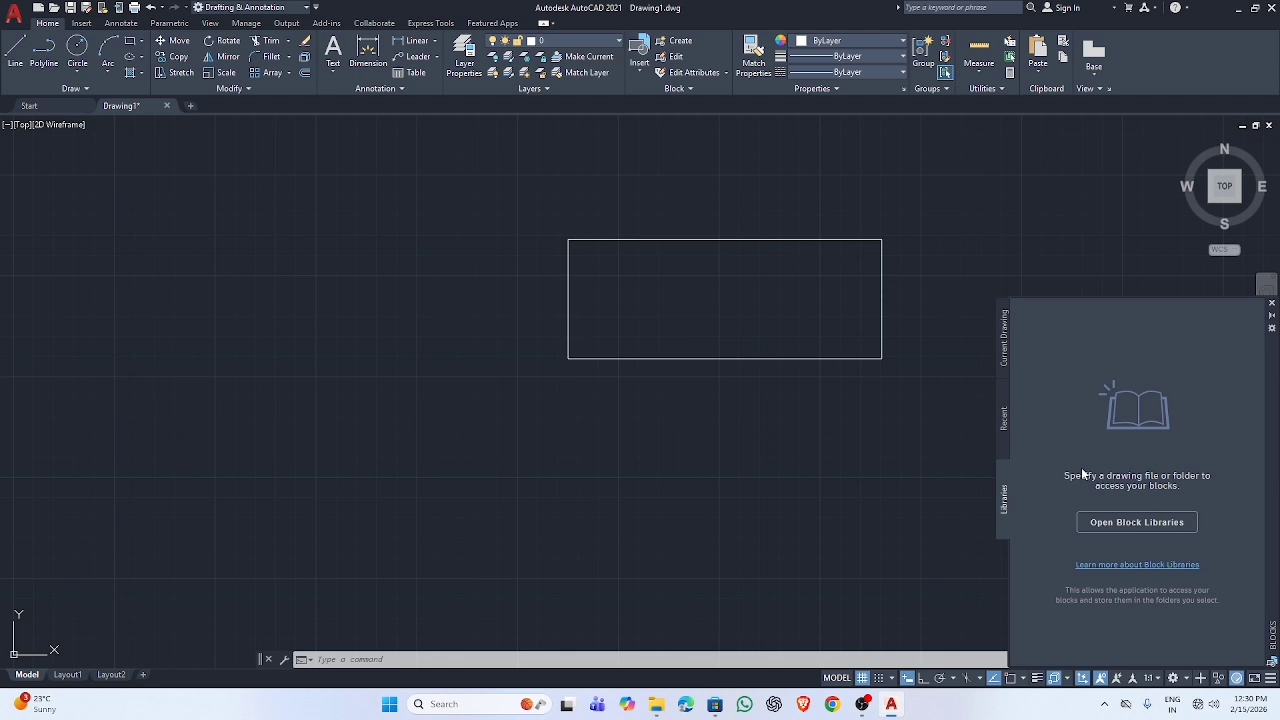
left_click(1268, 304)
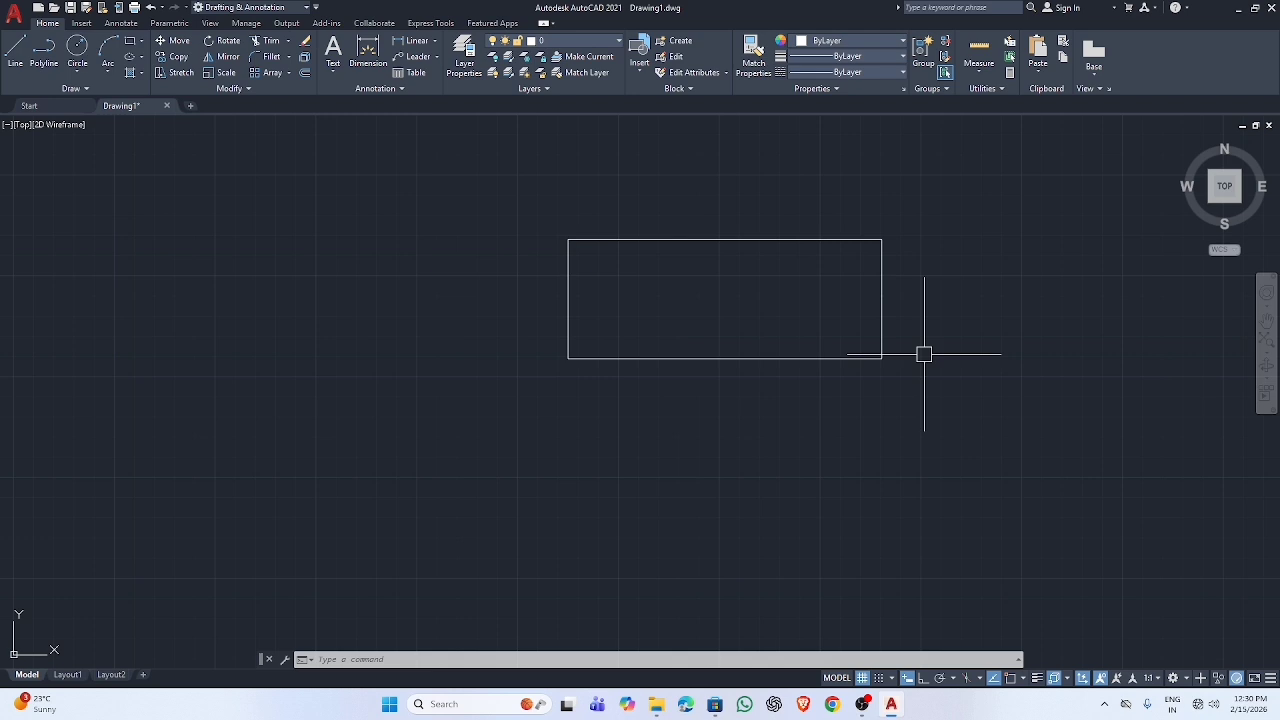
type("i")
key("Return")
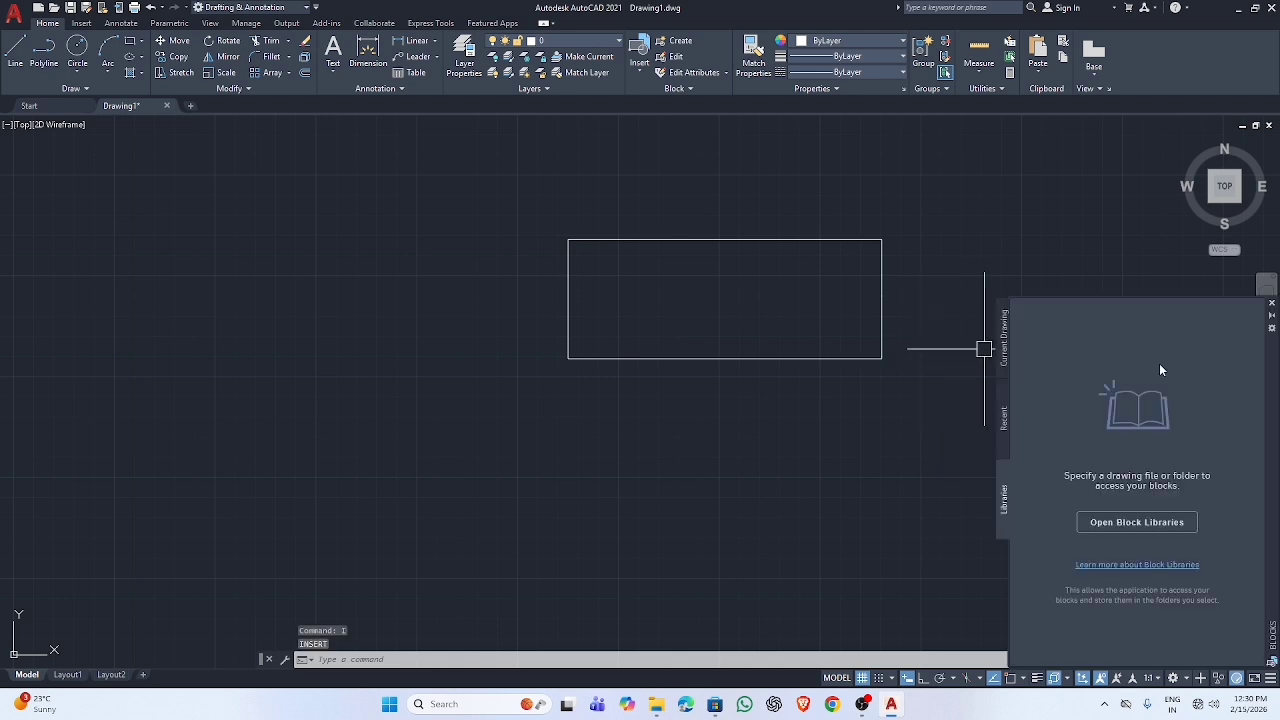
left_click(1271, 303)
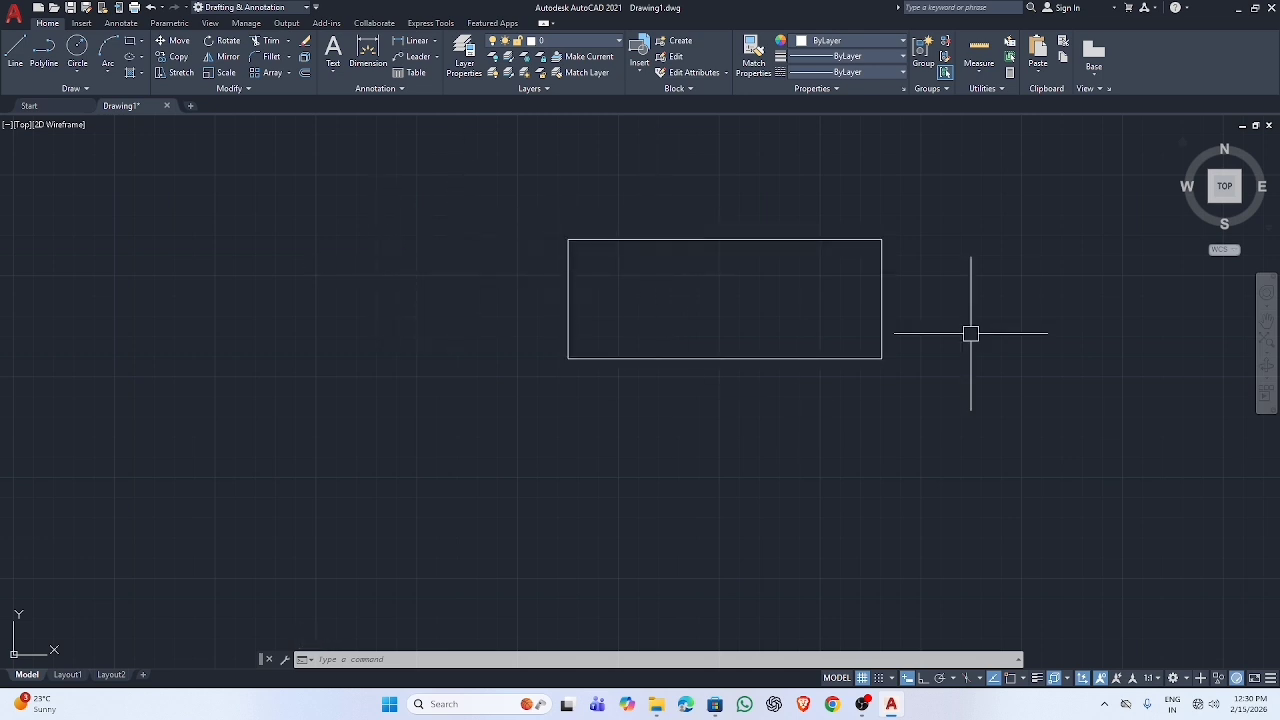
mouse_move(689, 238)
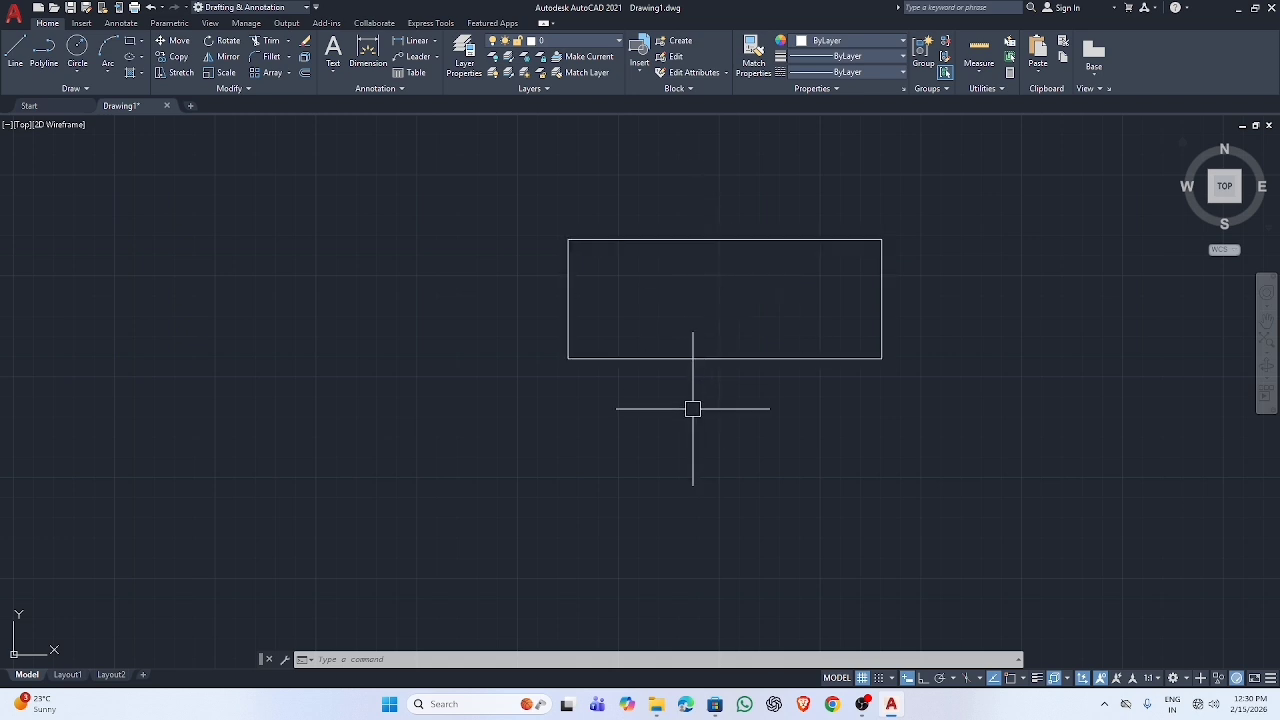
key("Escape")
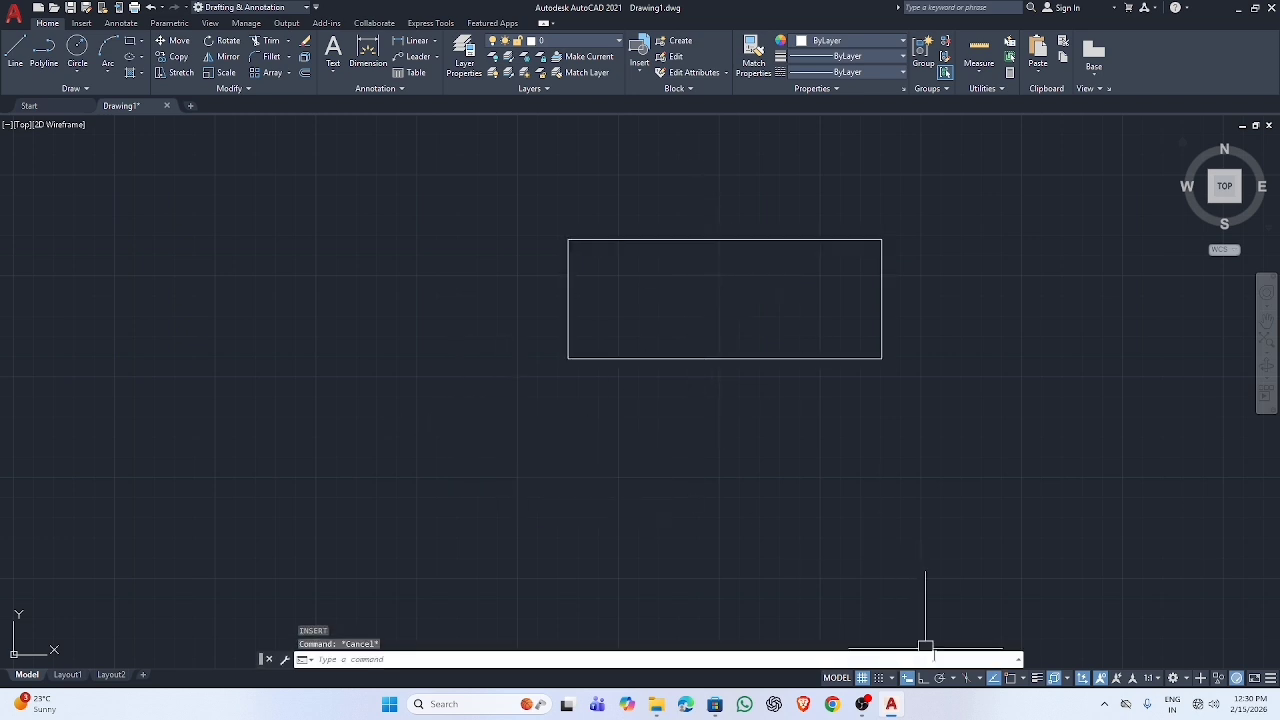
Turn on Ortho mode, and switch isometric drafting on and back off
key("F8")
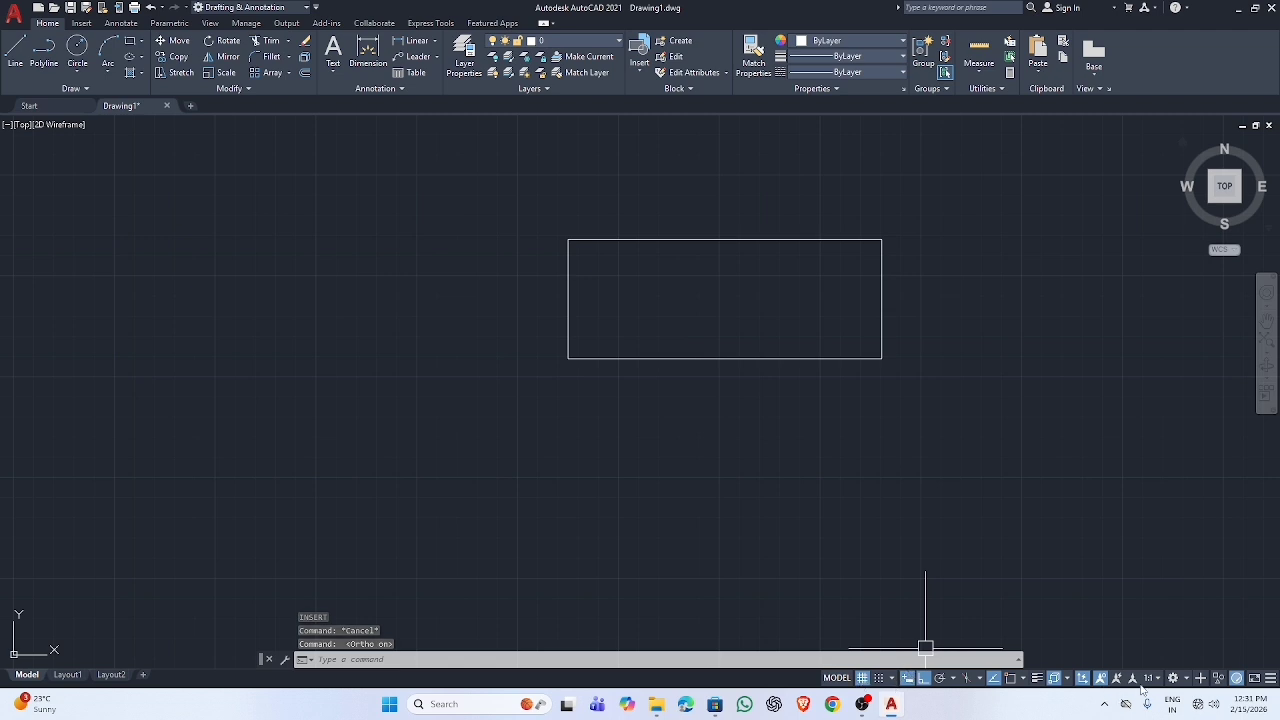
left_click(966, 679)
left_click(965, 680)
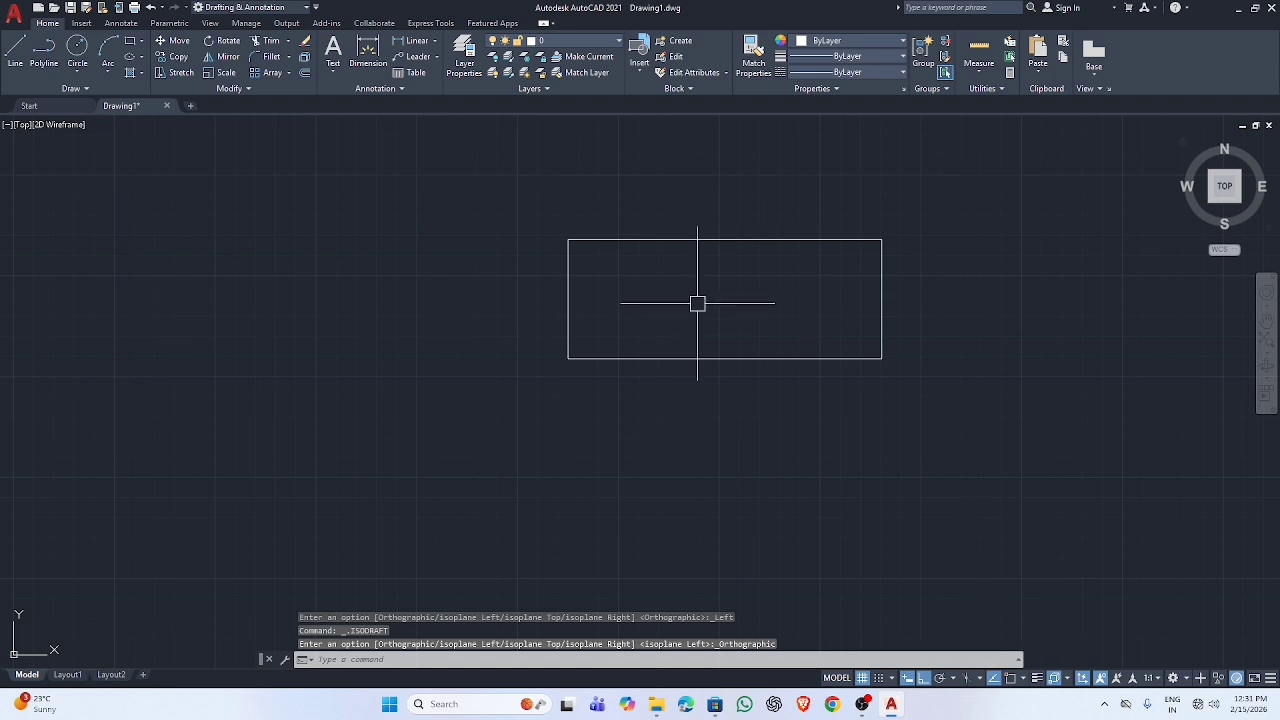
Draw a horizontal line below the rectangle, extending past both of its sides
scroll(697, 303, "up", 4)
scroll(697, 302, "down", 6)
type("l")
key("Return")
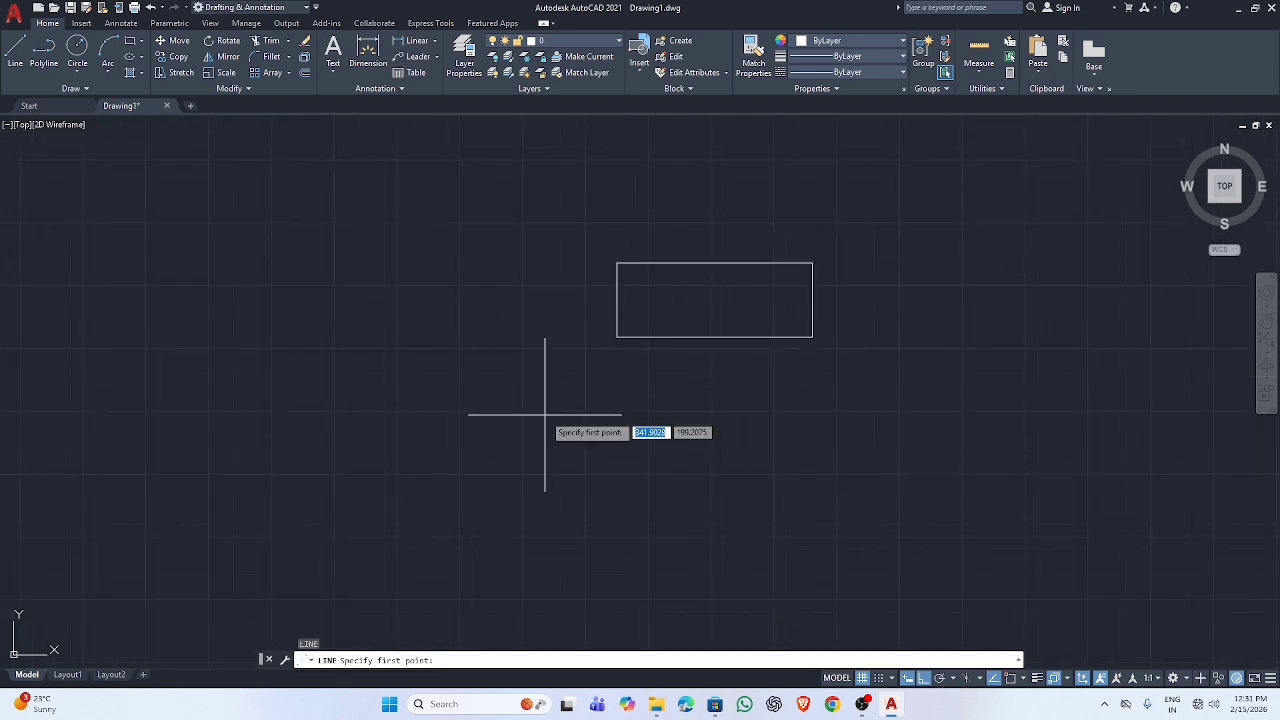
left_click(576, 405)
left_click(915, 405)
key("Escape")
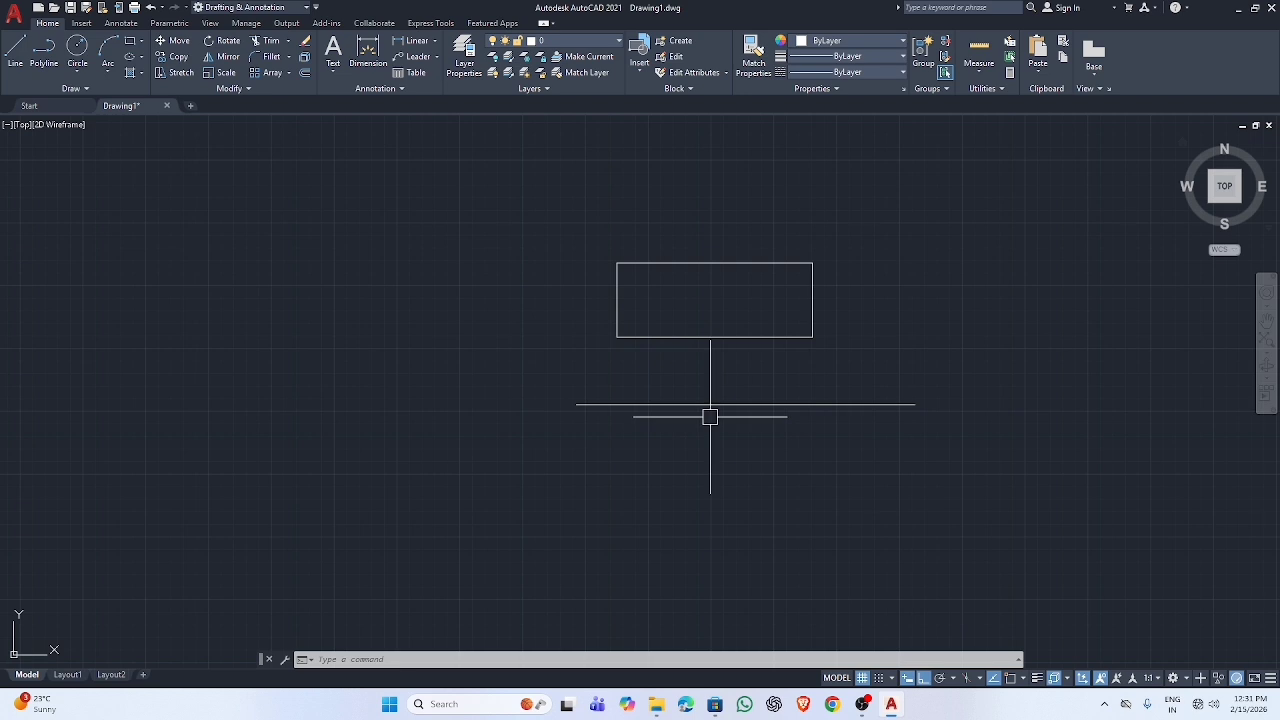
Offset the horizontal line upward twice at a distance of 5, towards the rectangle
type("o")
key("Return")
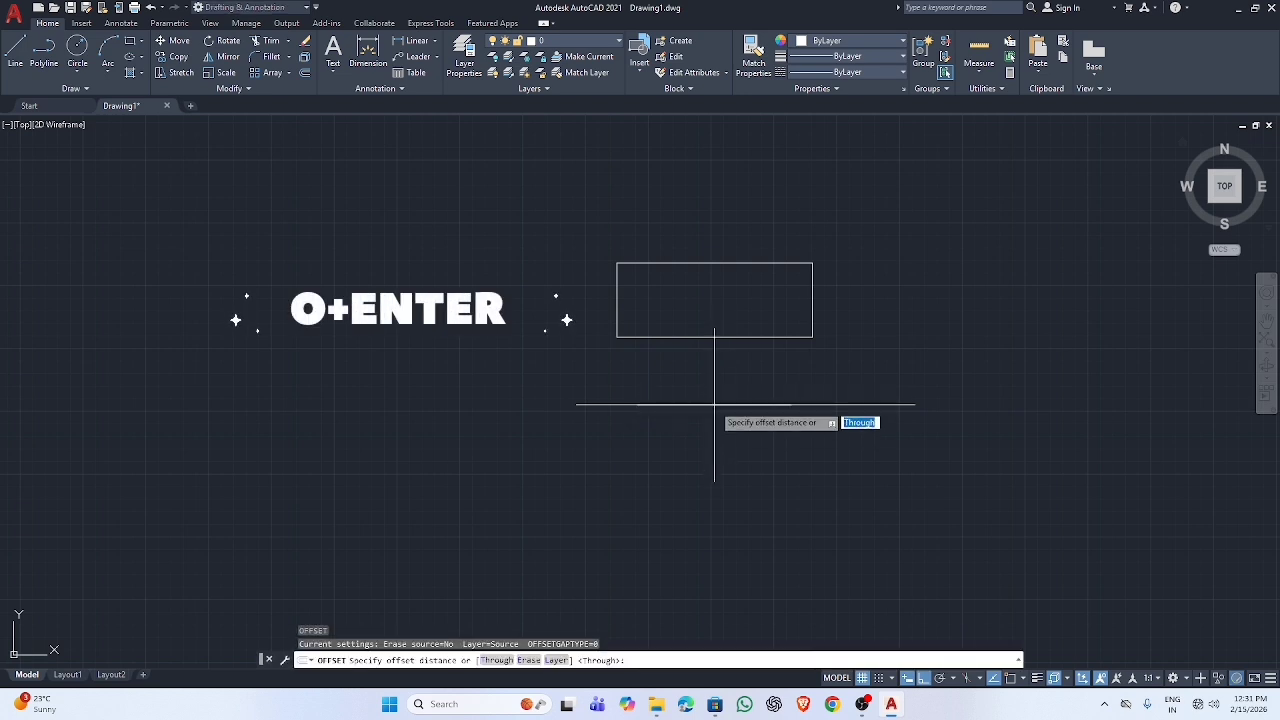
left_click(714, 405)
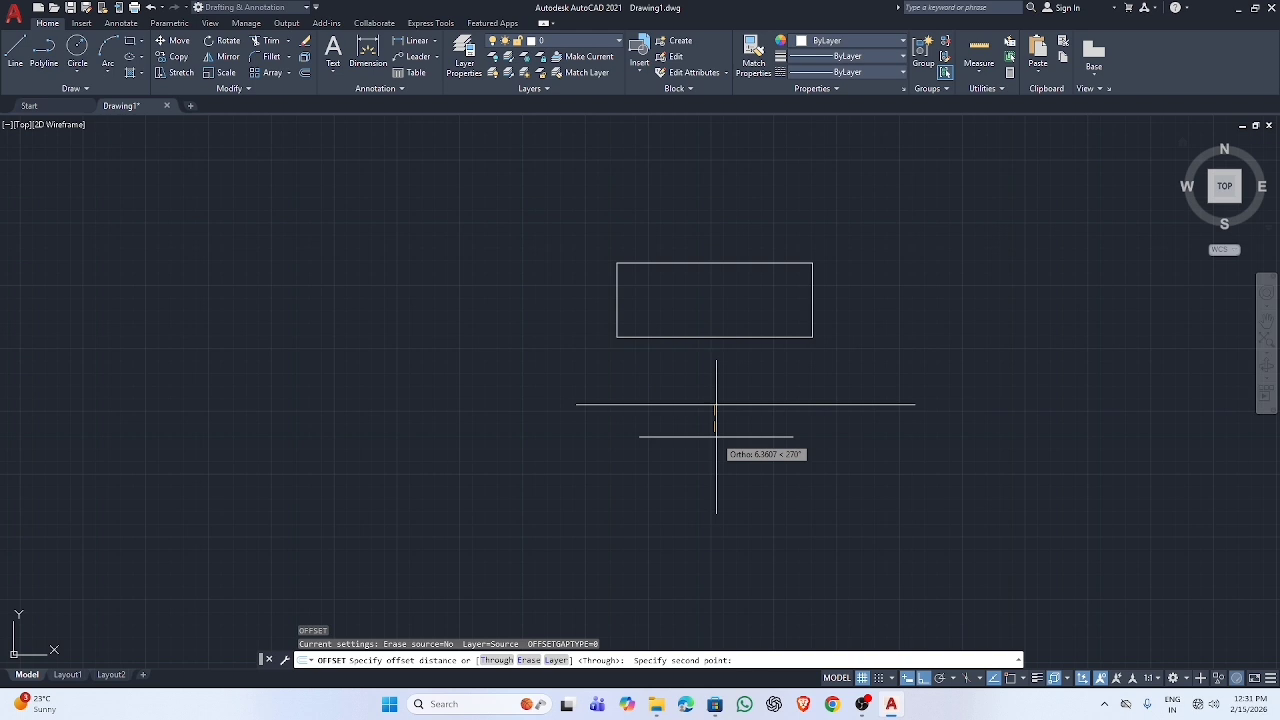
type("5")
key("Return")
left_click(716, 405)
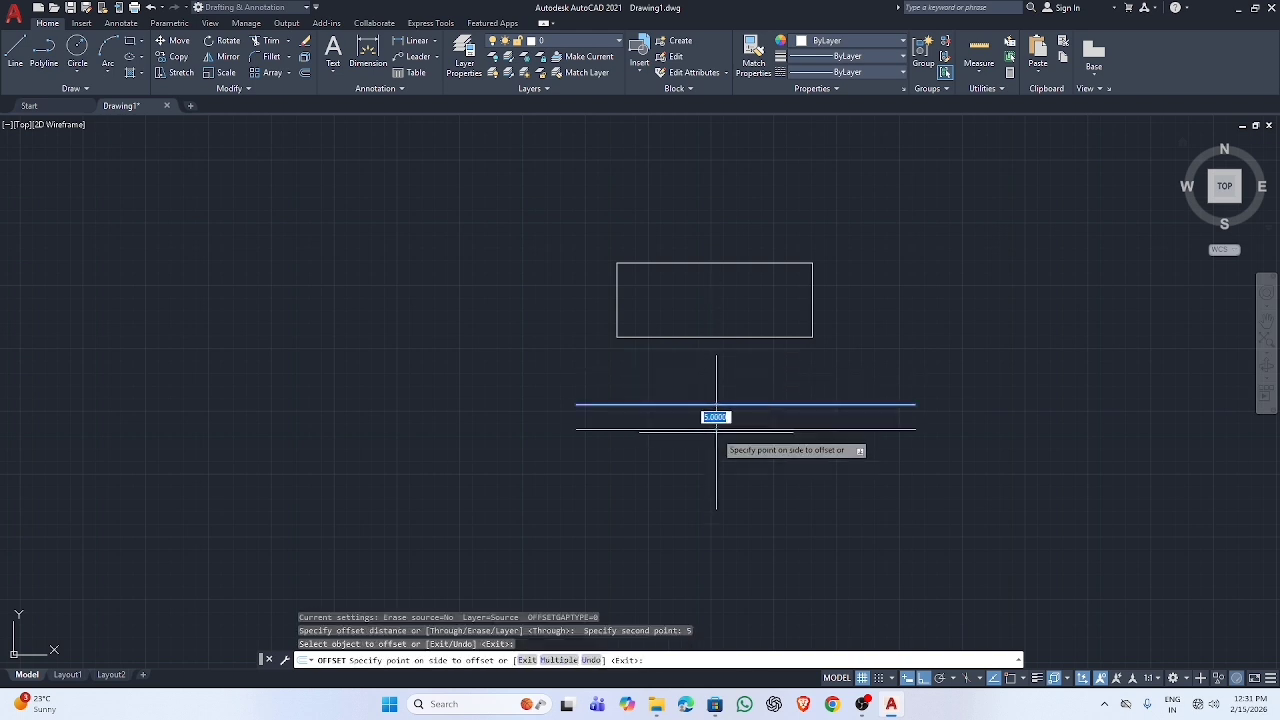
left_click(743, 388)
scroll(743, 386, "up", 5)
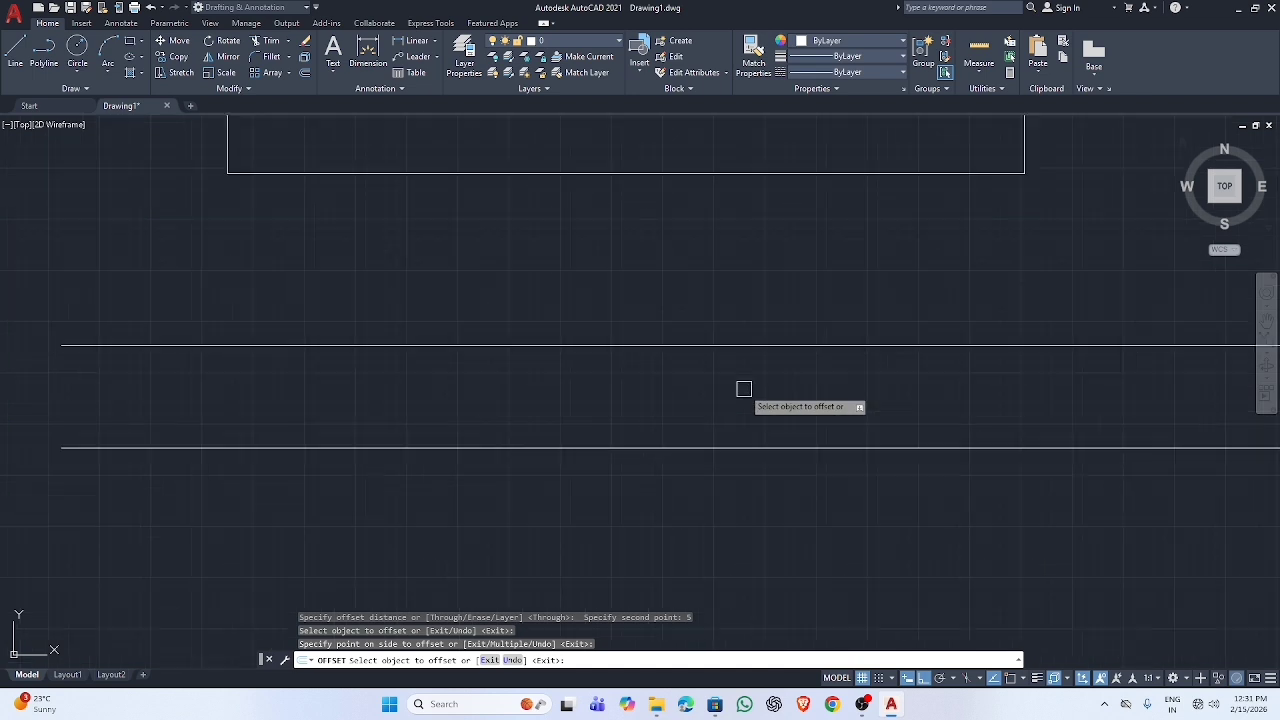
scroll(743, 386, "down", 5)
left_click(744, 378)
left_click(749, 345)
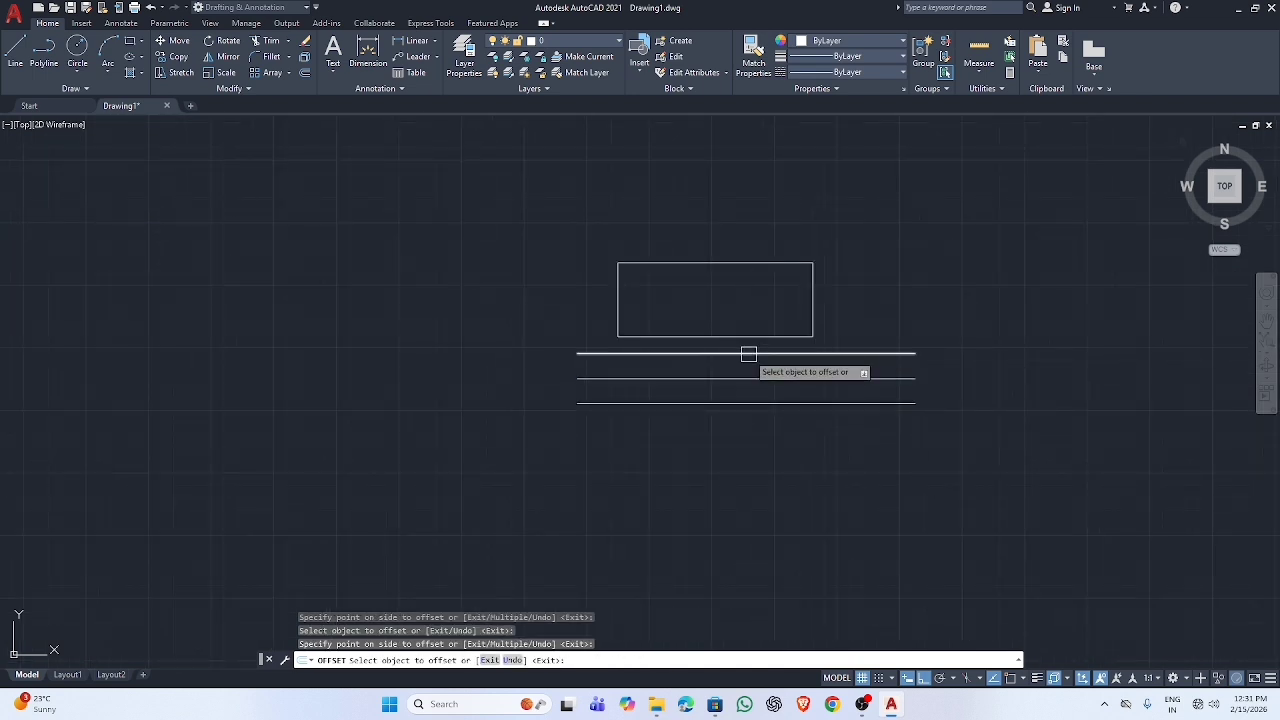
Offset the lowest horizontal line downward four times in succession at the same 5-unit spacing
left_click(729, 403)
left_click(729, 440)
left_click(728, 428)
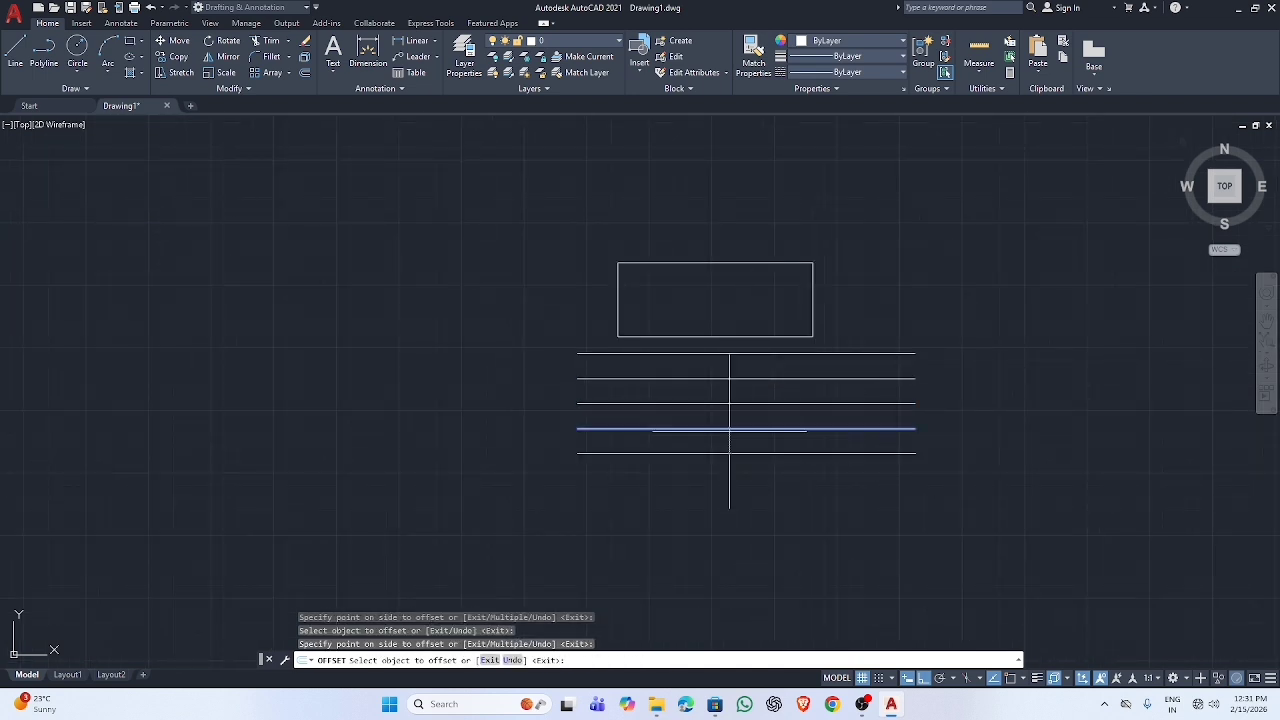
left_click(726, 455)
left_click(726, 453)
left_click(724, 478)
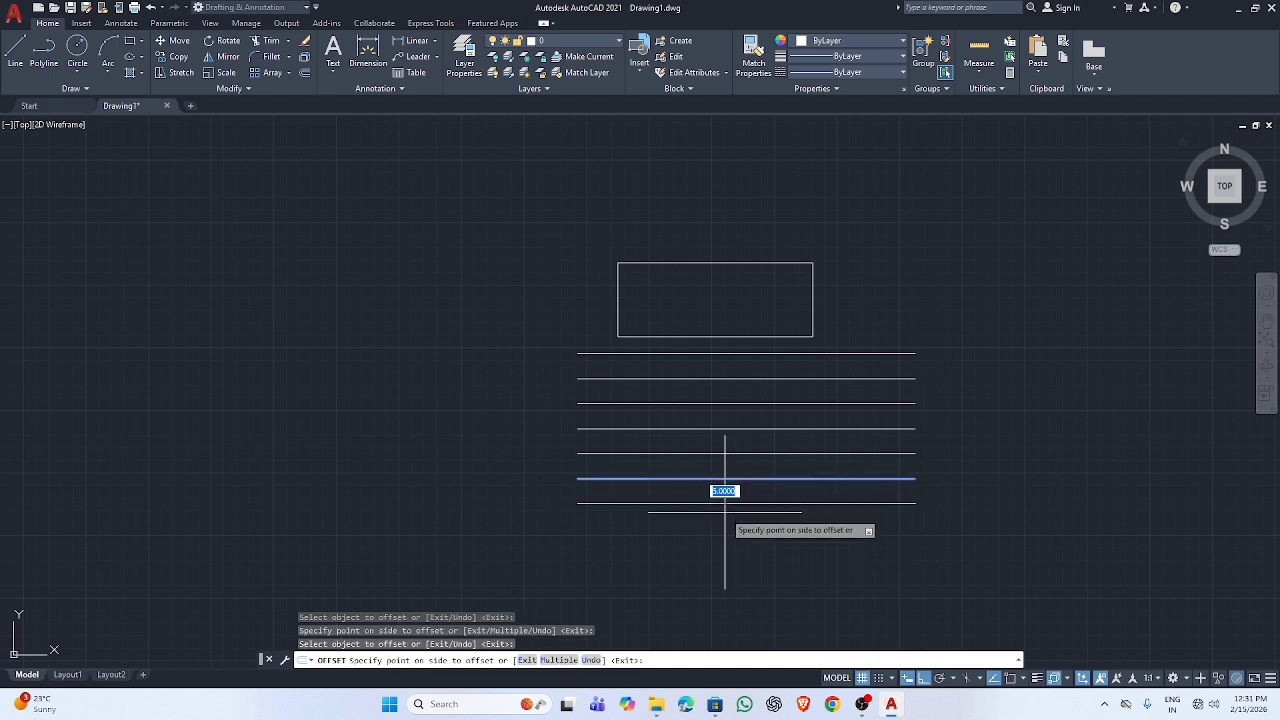
left_click(724, 511)
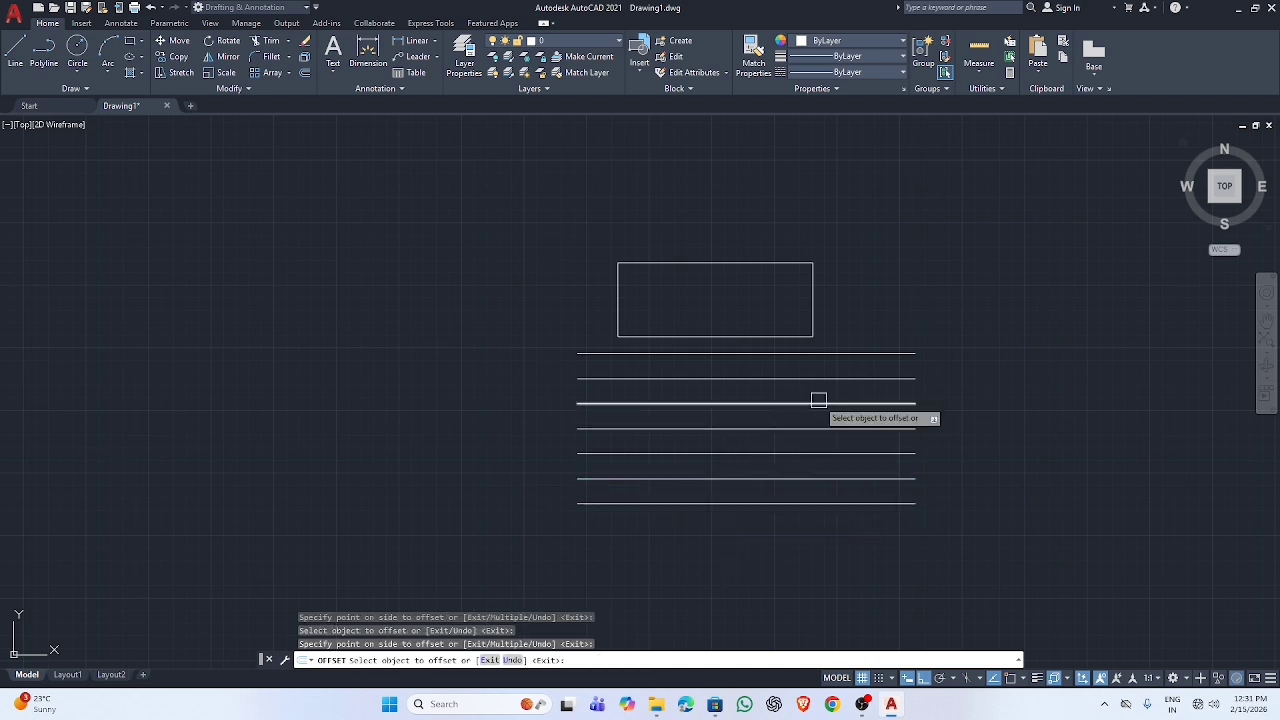
Offset the rectangle by 5 to create one copy inside it and one copy outside it
scroll(763, 331, "up", 2)
scroll(757, 311, "down", 2)
left_click(759, 309)
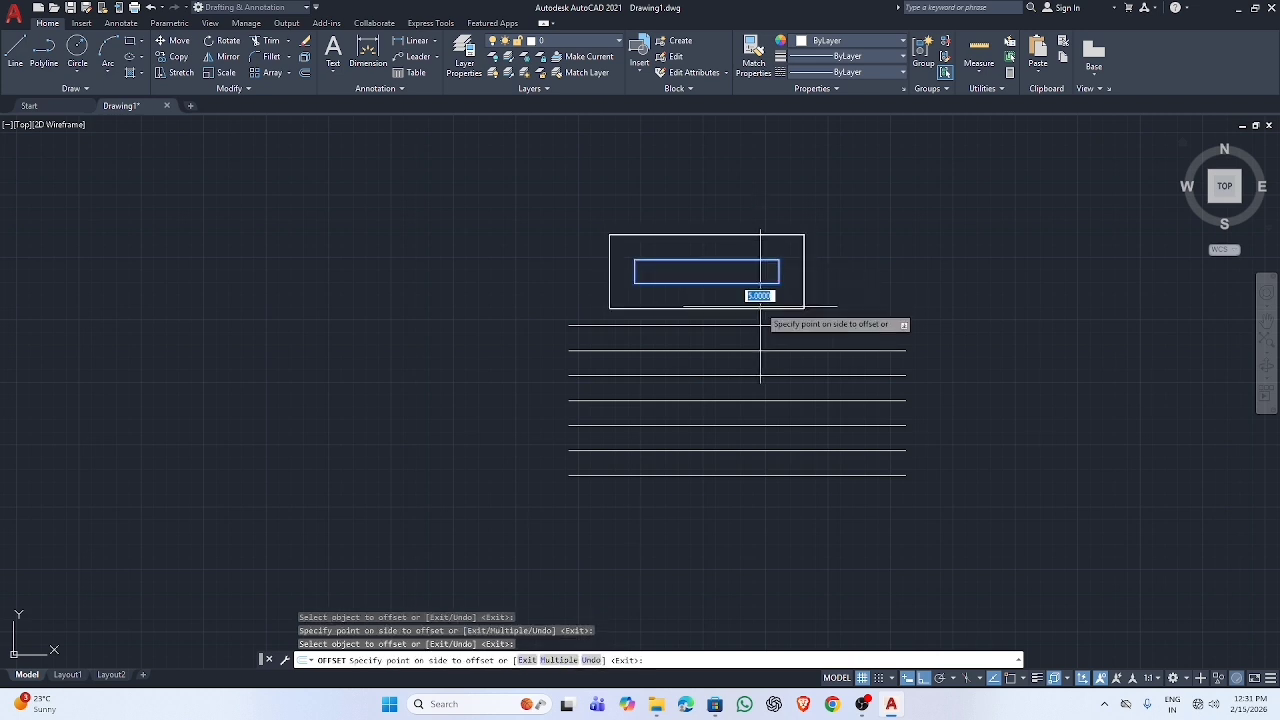
left_click(760, 307)
left_click(760, 309)
left_click(803, 340)
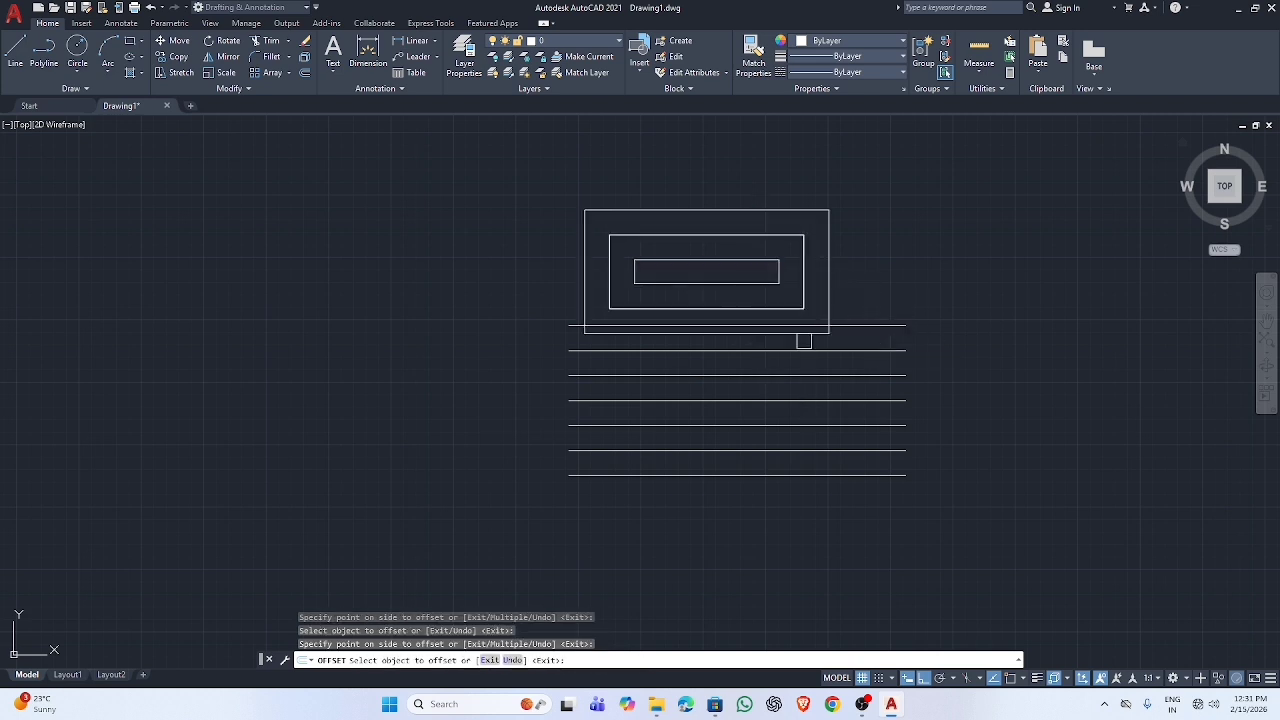
Repeatedly offset the outermost rectangle outward by 5 to build a series of nested rectangles, and end the Offset command
left_click(832, 260)
left_click(847, 272)
left_click(853, 274)
left_click(1000, 272)
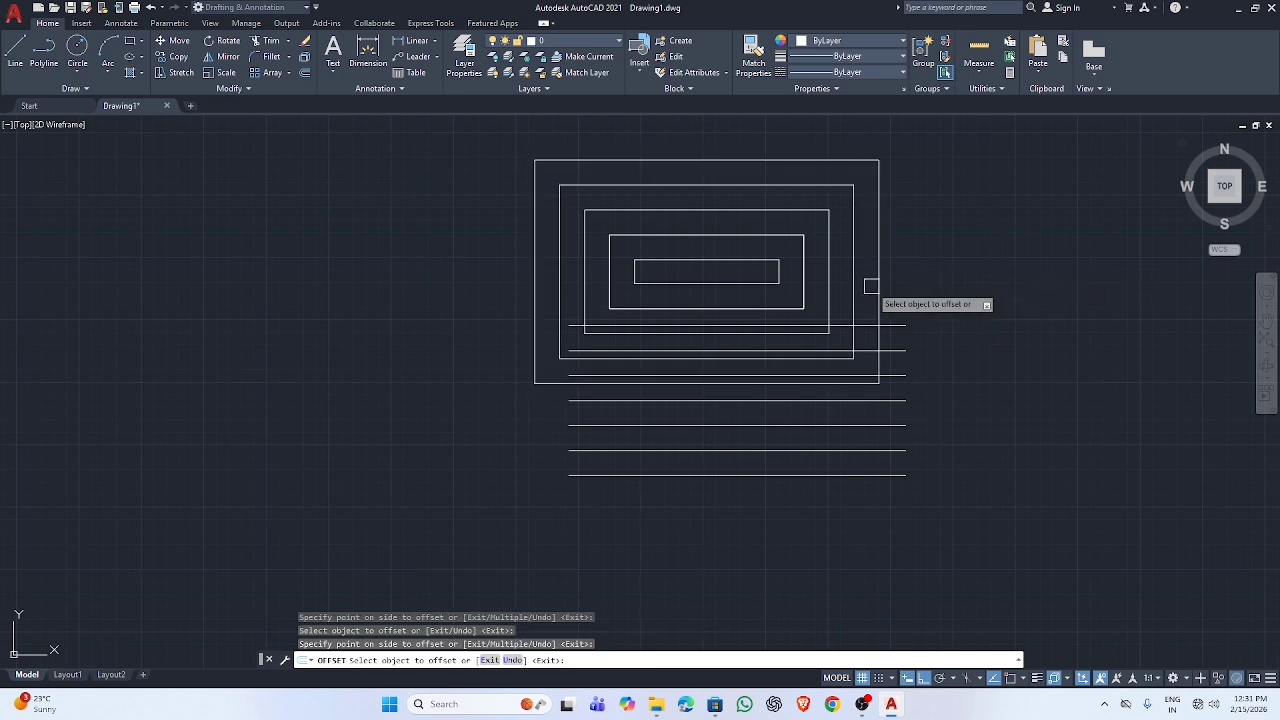
left_click(874, 287)
left_click(915, 286)
left_click(905, 280)
left_click(934, 290)
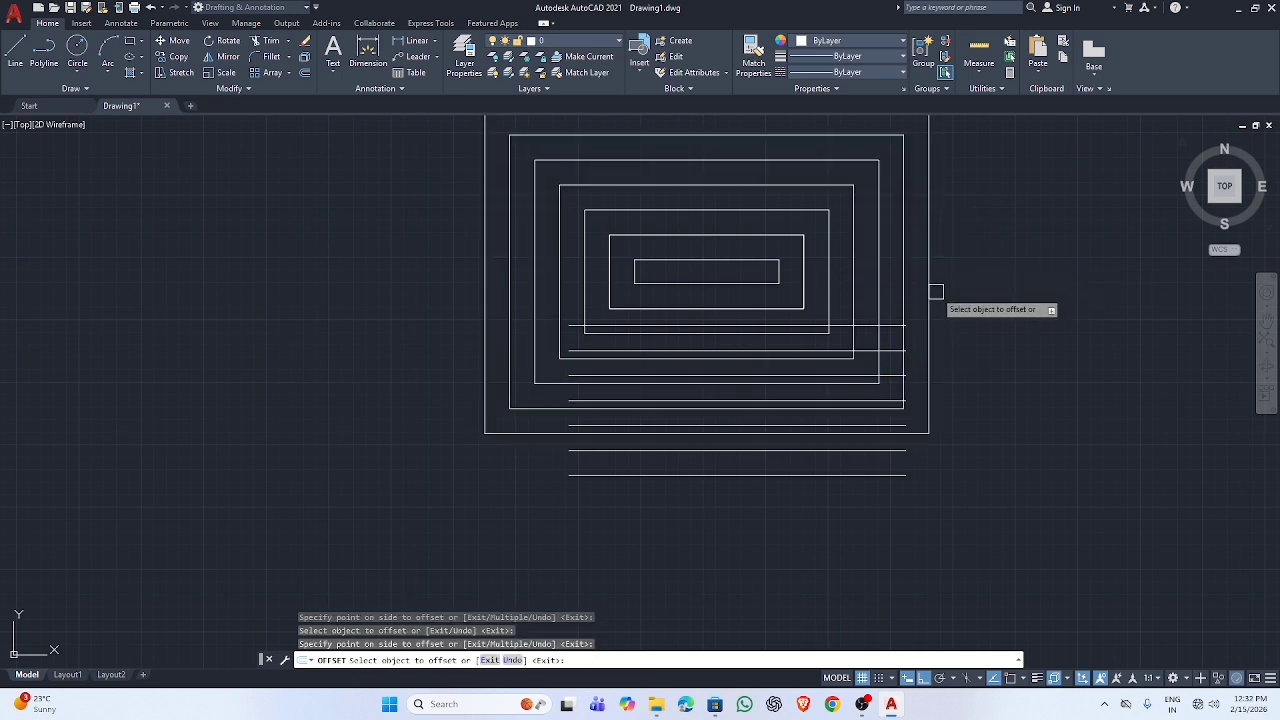
left_click(934, 288)
left_click(962, 289)
scroll(941, 295, "down", 8)
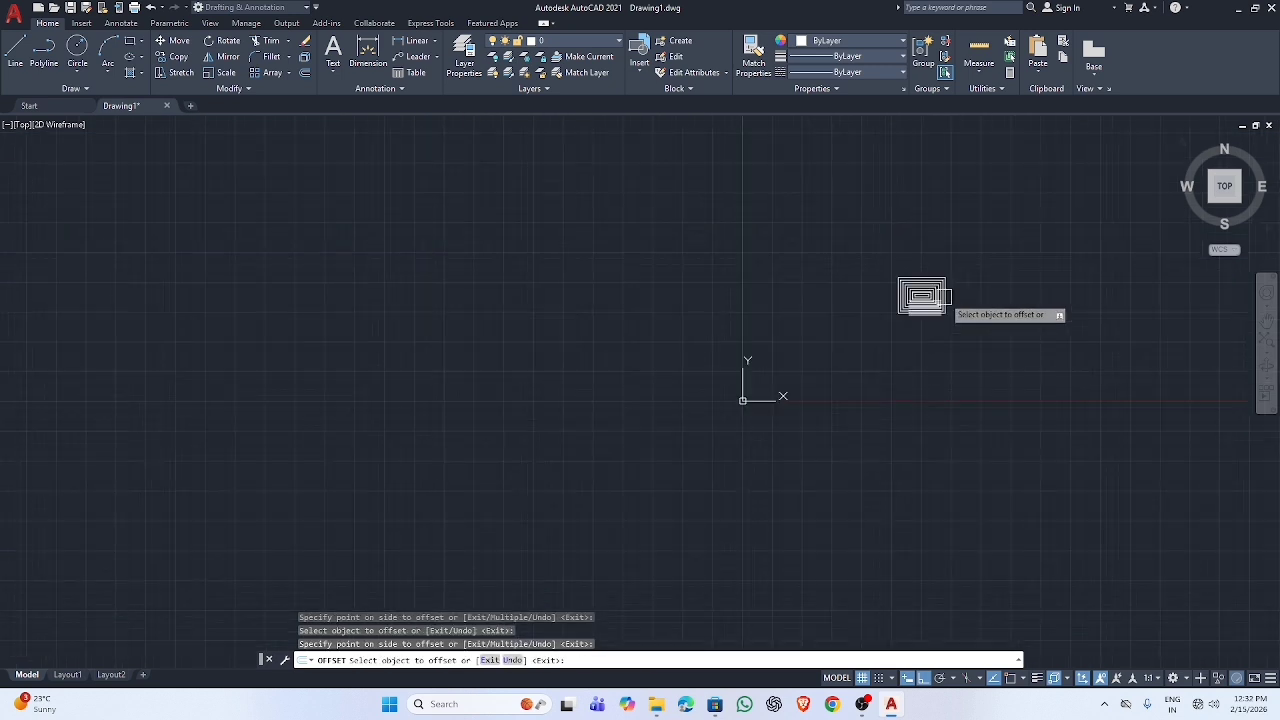
key("Escape")
Erase all the nested rectangles and horizontal lines with one window selection
left_click(830, 267)
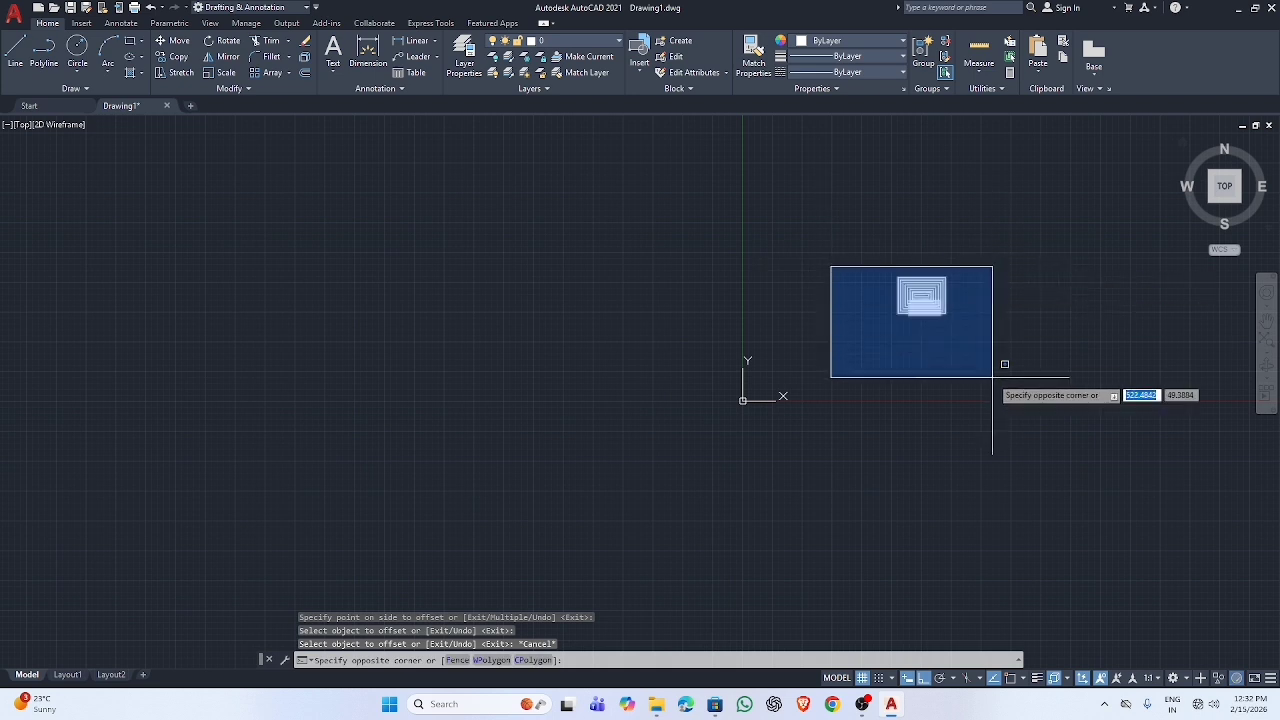
left_click(992, 378)
key("Delete")
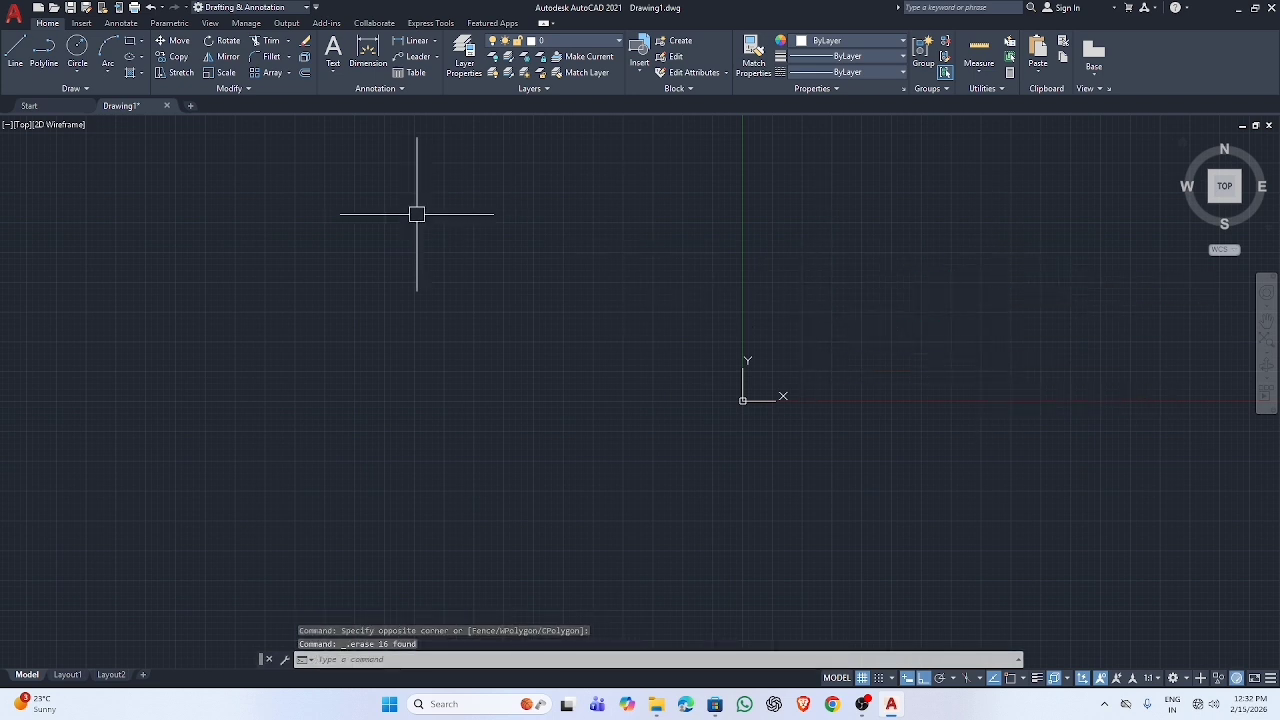
Draw a single horizontal line 100 units long in the empty drawing area with the Line command
scroll(833, 233, "up", 4)
scroll(836, 233, "down", 6)
scroll(946, 208, "up", 7)
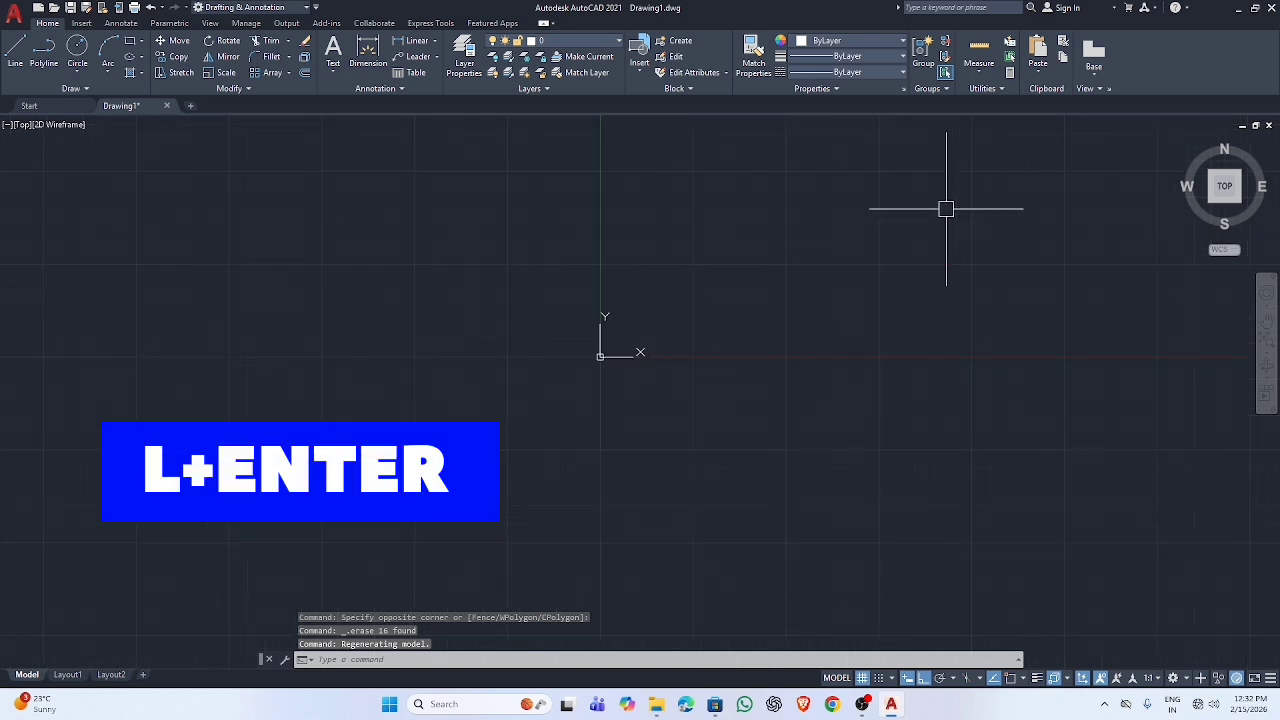
key("Return")
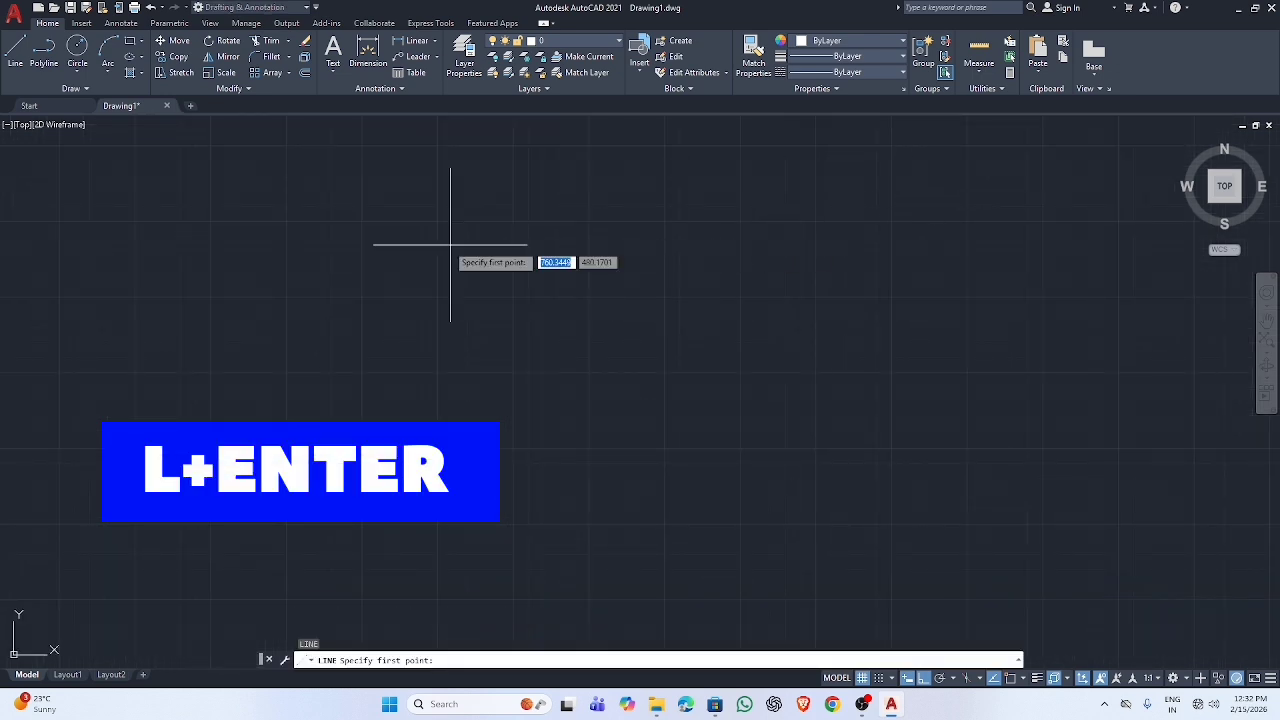
left_click(495, 266)
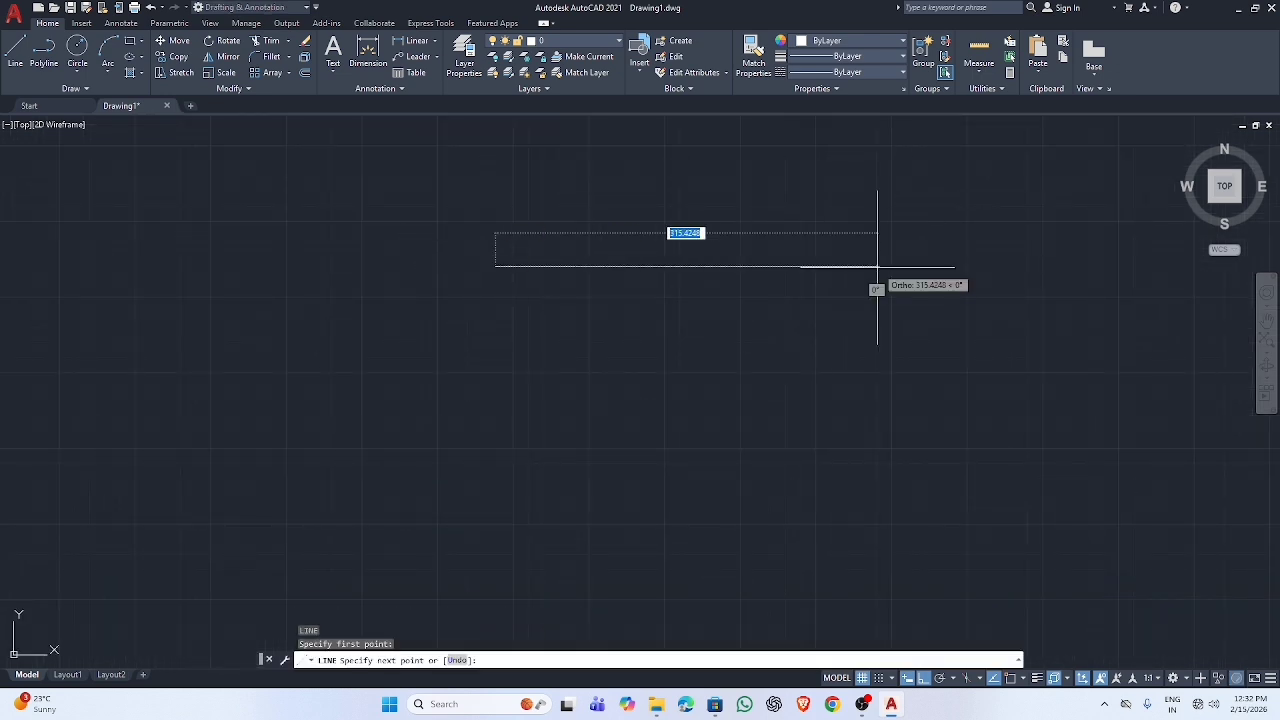
type("10")
key("Return")
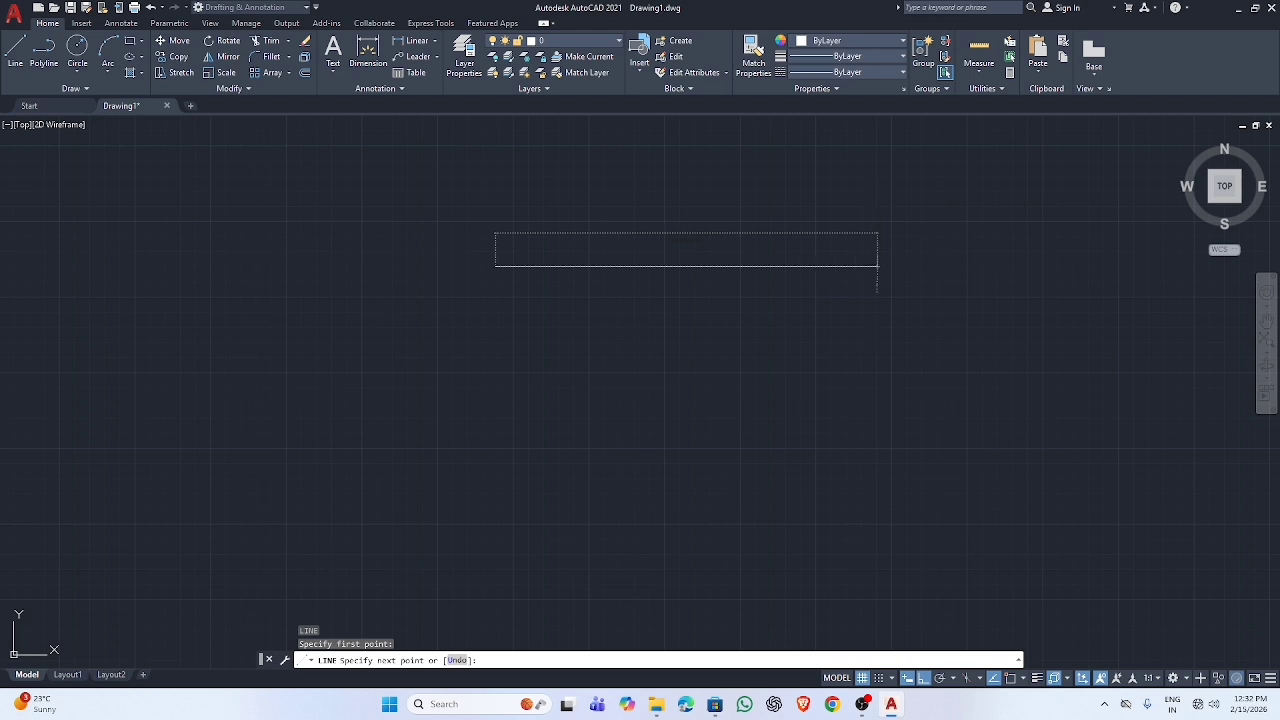
scroll(877, 286, "down", 4)
key("Escape")
scroll(553, 398, "up", 3)
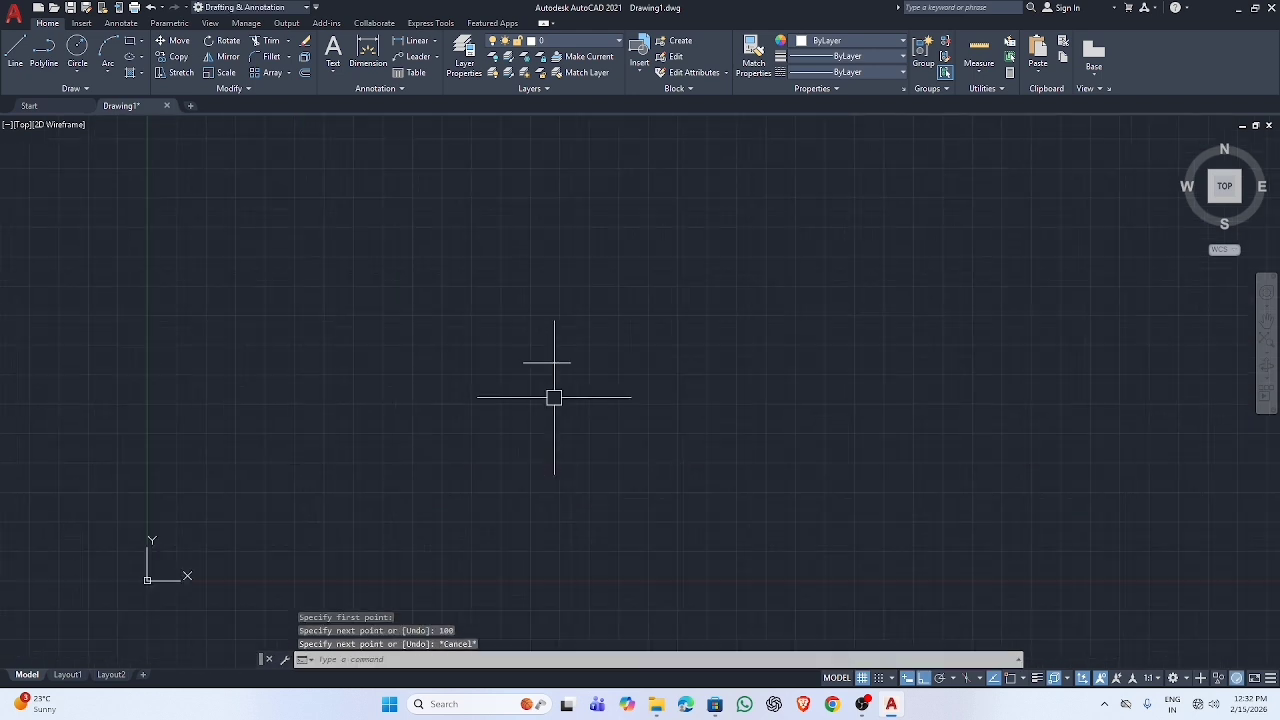
Review the drawing units settings with the Units command and close the dialog
key("Return")
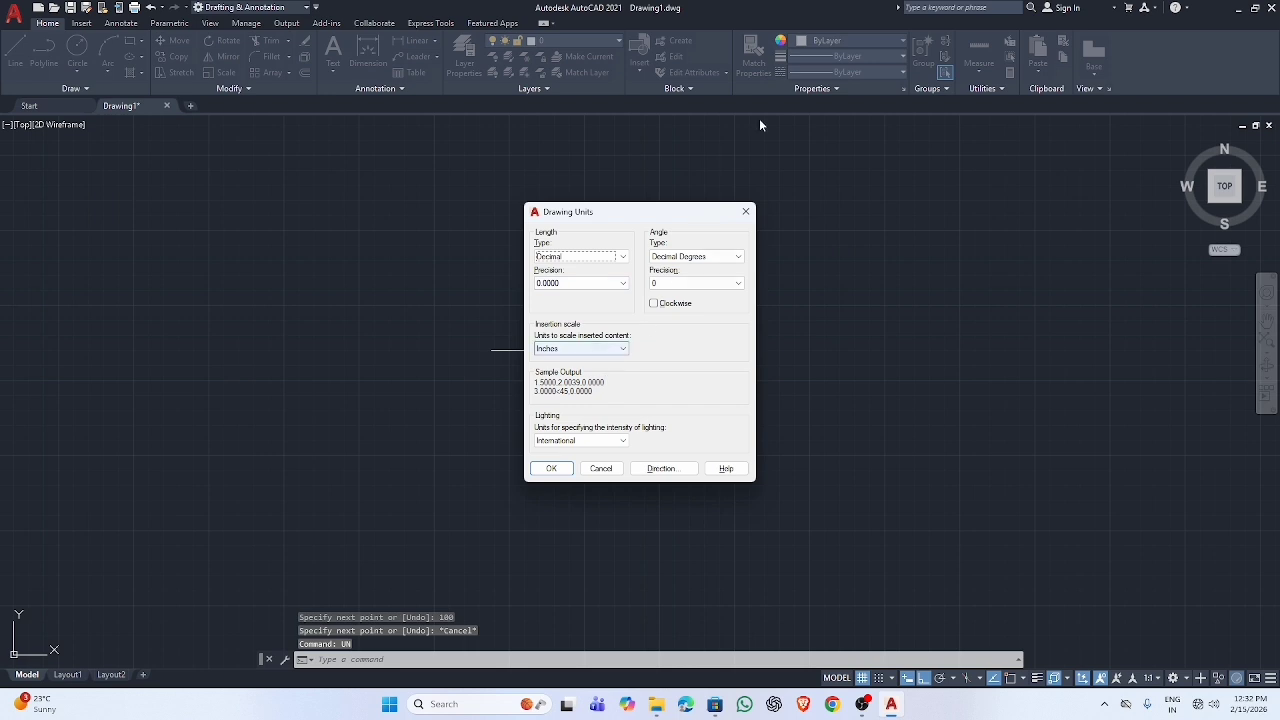
left_click(745, 213)
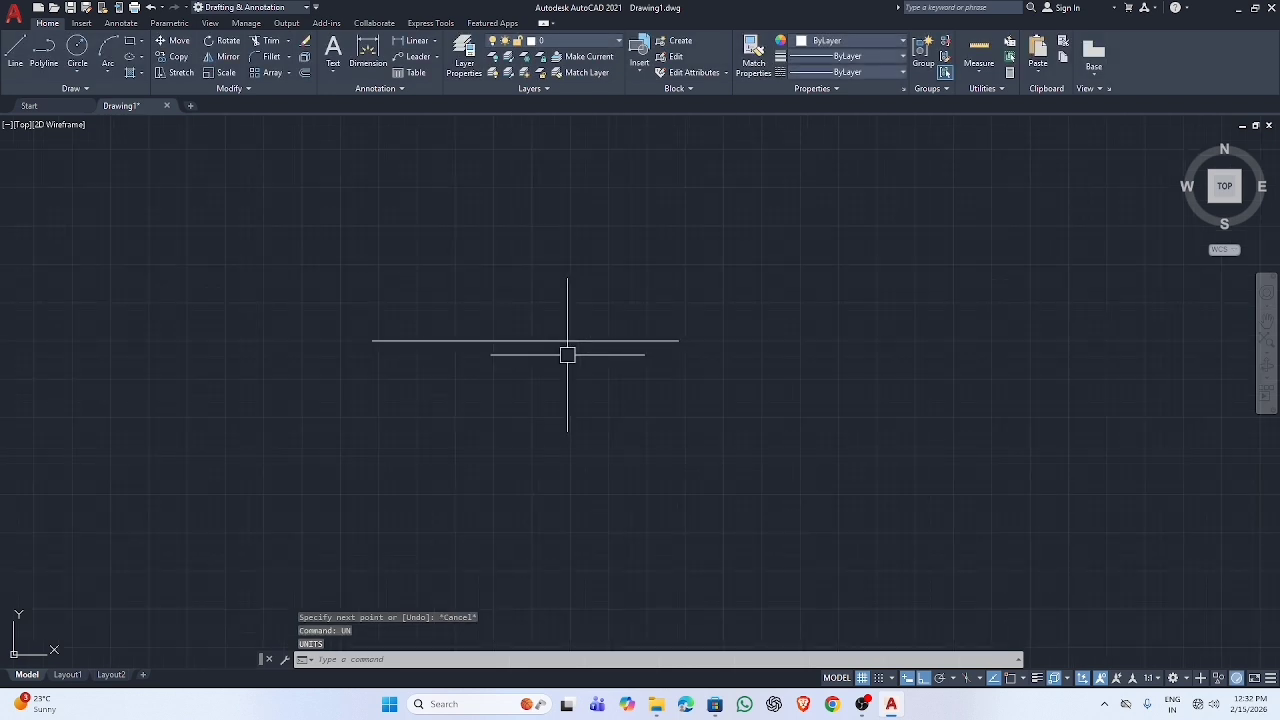
scroll(468, 341, "up", 4)
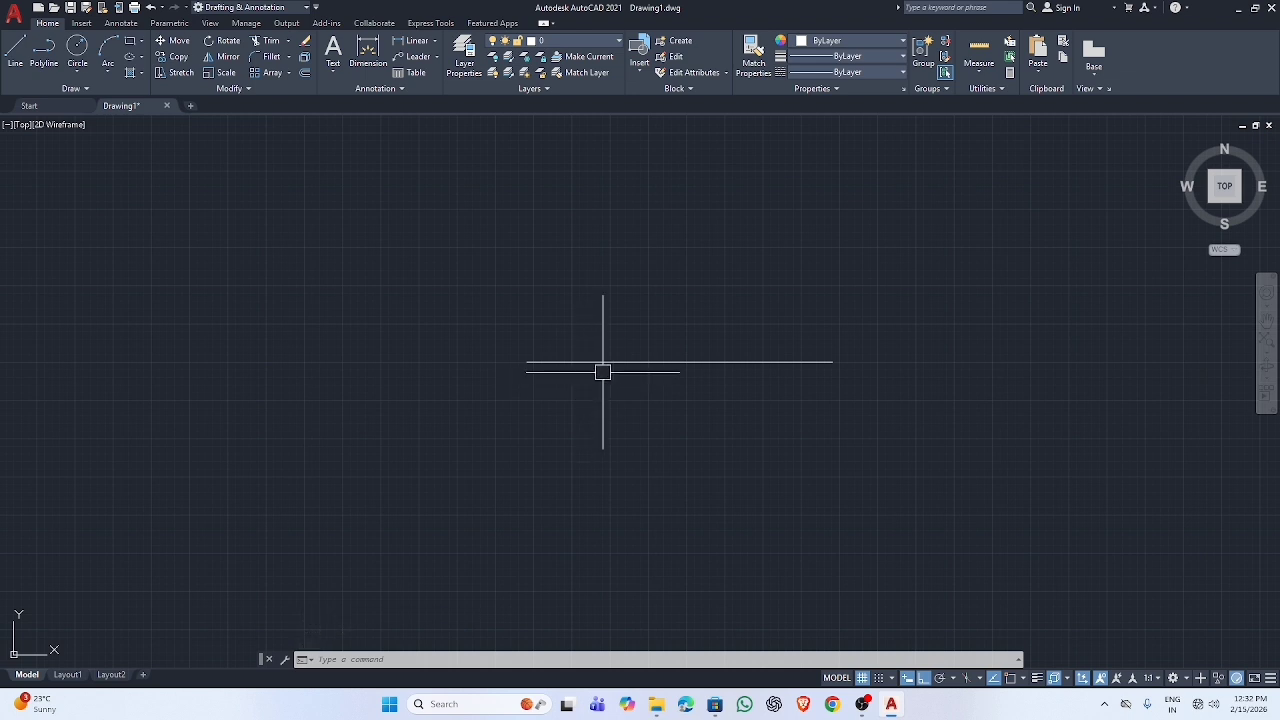
Use the Pan command to shift the view around the horizontal line in several directions, and end the command
mouse_move(603, 372)
middle_mouse_down()
mouse_move(640, 374)
mouse_move(383, 349)
mouse_move(791, 349)
mouse_move(486, 659)
mouse_move(449, 263)
mouse_move(451, 459)
middle_mouse_up()
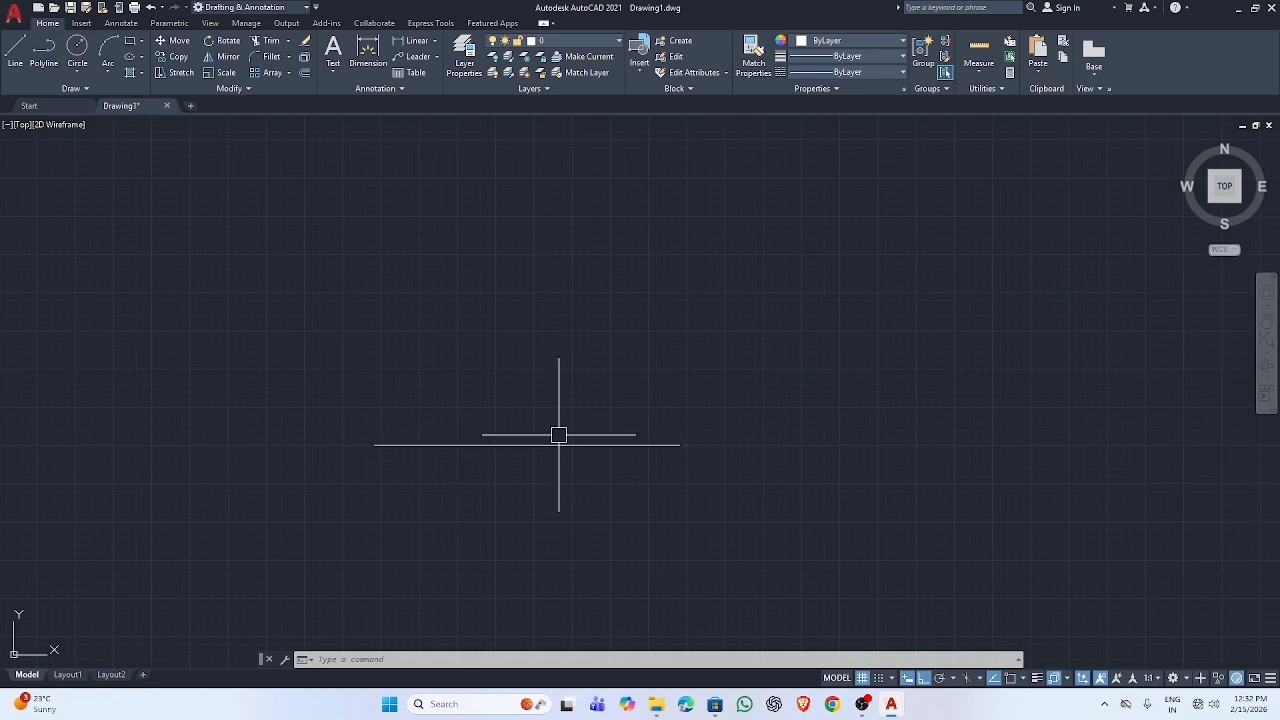
type("p")
key("Return")
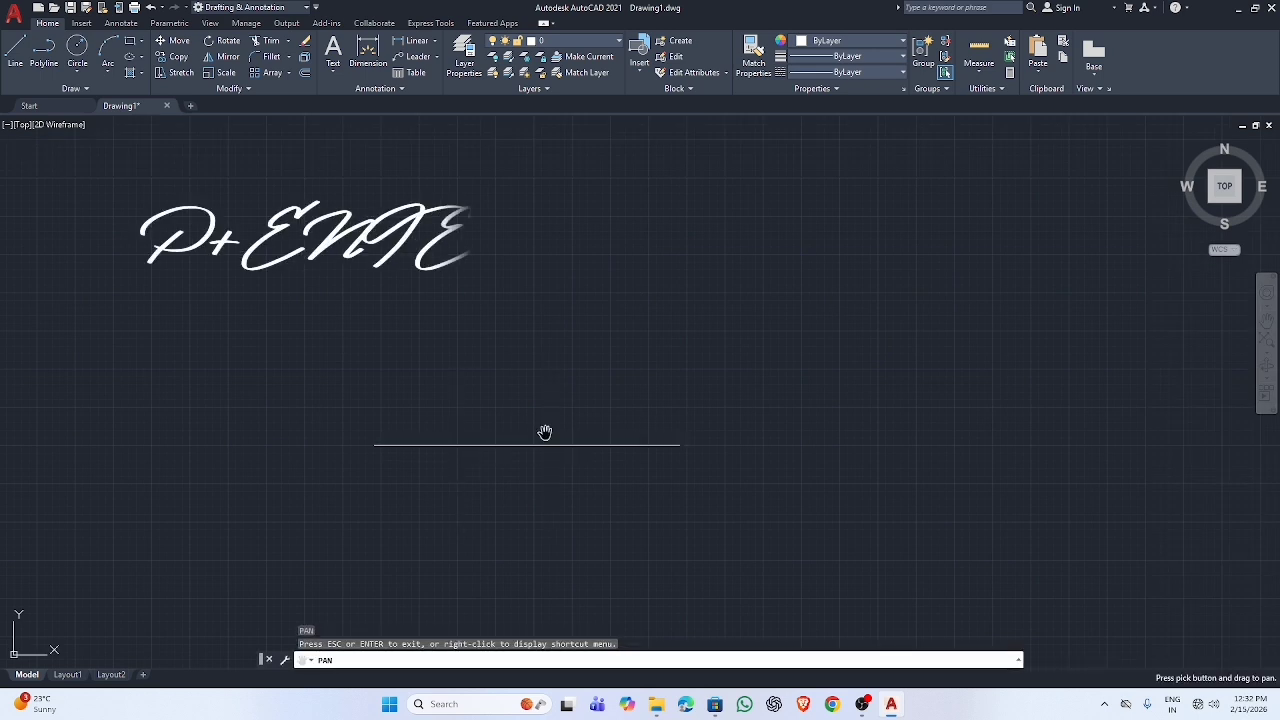
mouse_move(571, 401)
left_mouse_down()
mouse_move(451, 509)
mouse_move(691, 373)
mouse_move(785, 379)
left_mouse_up()
right_click(755, 375)
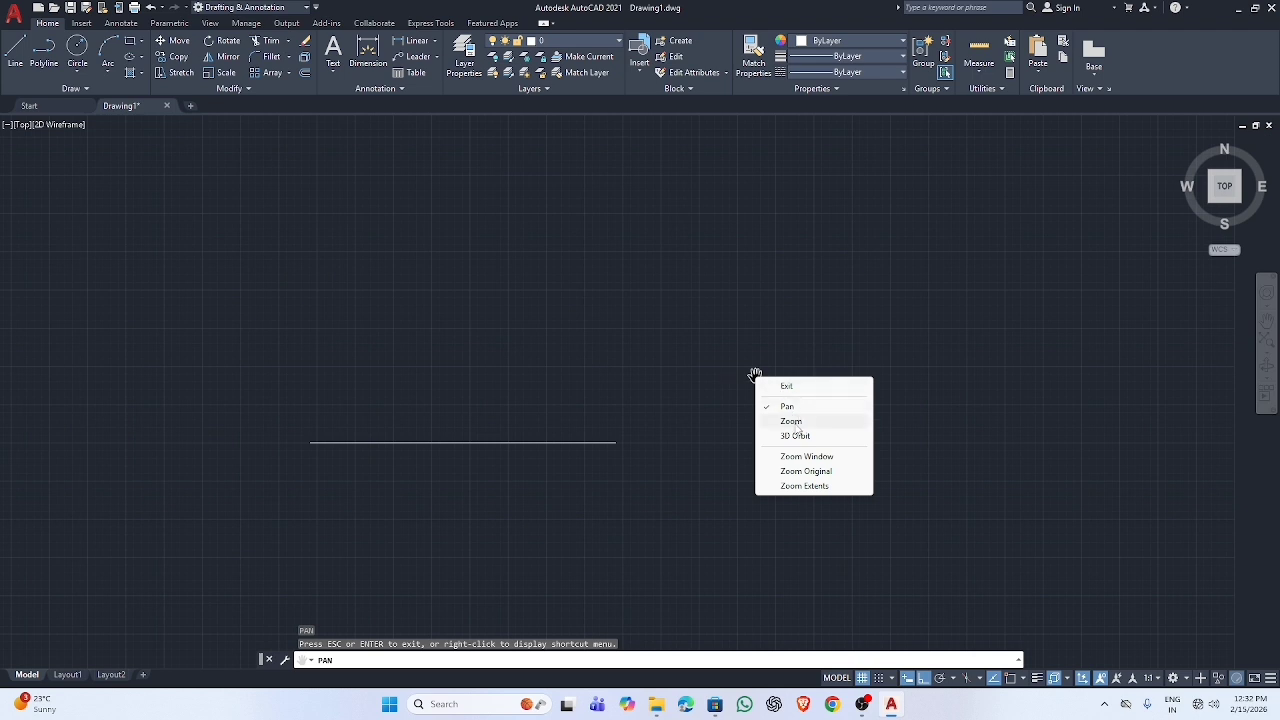
left_click(642, 353)
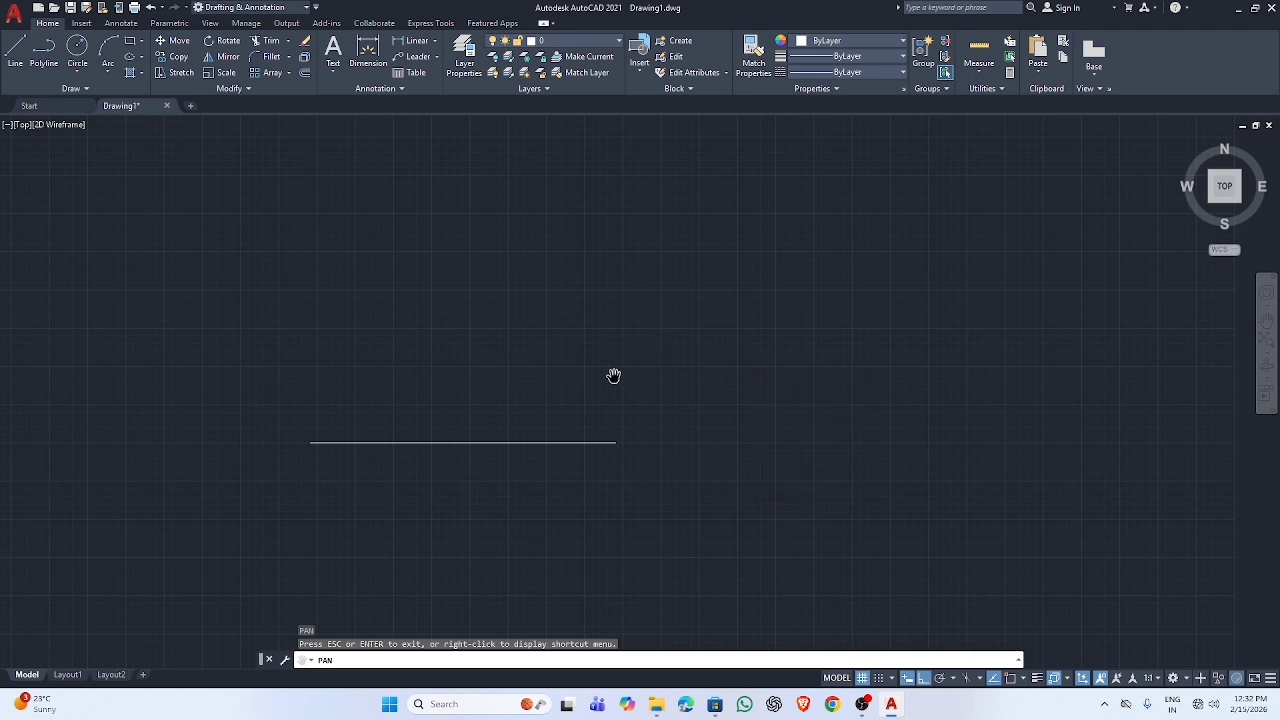
mouse_move(613, 375)
left_mouse_down()
mouse_move(703, 265)
mouse_move(625, 445)
mouse_move(590, 409)
mouse_move(417, 450)
mouse_move(514, 371)
mouse_move(580, 401)
mouse_move(580, 271)
mouse_move(560, 294)
mouse_move(729, 214)
mouse_move(306, 371)
mouse_move(720, 423)
mouse_move(1115, 433)
left_mouse_up()
mouse_move(549, 416)
left_mouse_down()
mouse_move(943, 406)
mouse_move(420, 332)
left_mouse_up()
left_click_drag(1106, 389, 417, 354)
left_click_drag(369, 400, 967, 139)
mouse_move(835, 240)
left_mouse_down()
mouse_move(940, 331)
mouse_move(949, 497)
mouse_move(801, 490)
left_mouse_up()
scroll(618, 468, "down", 3)
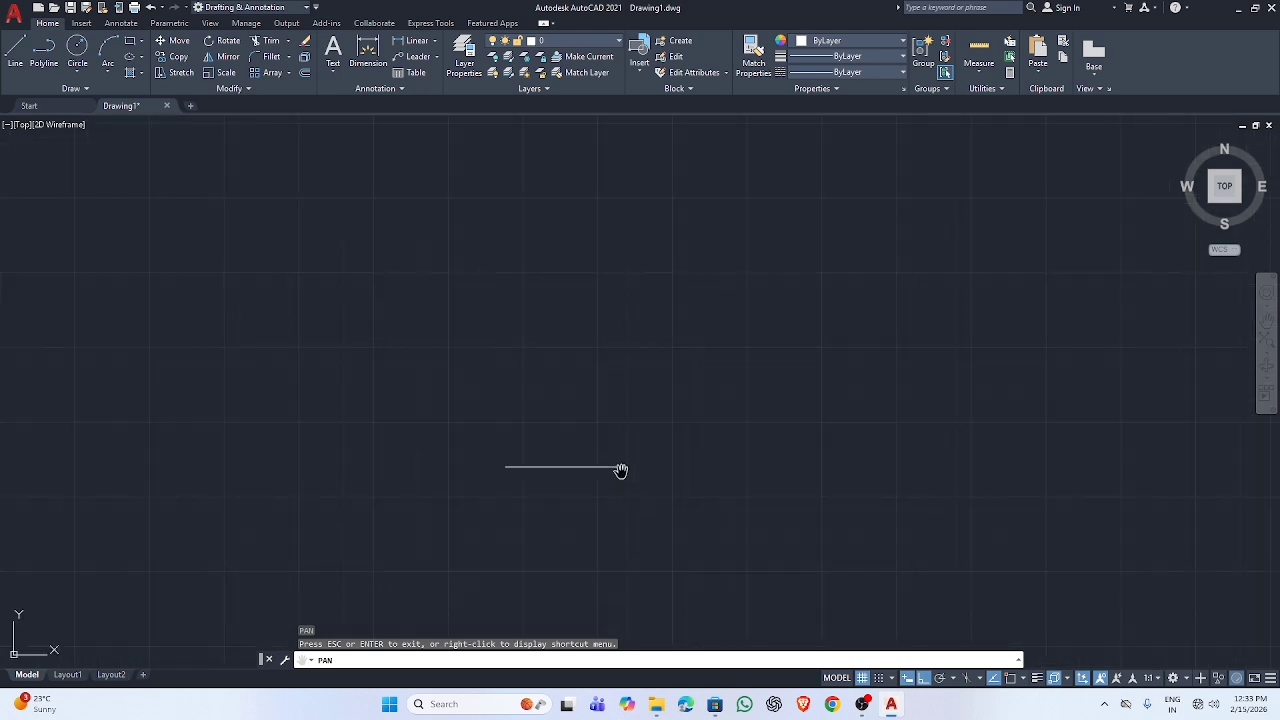
key("Escape")
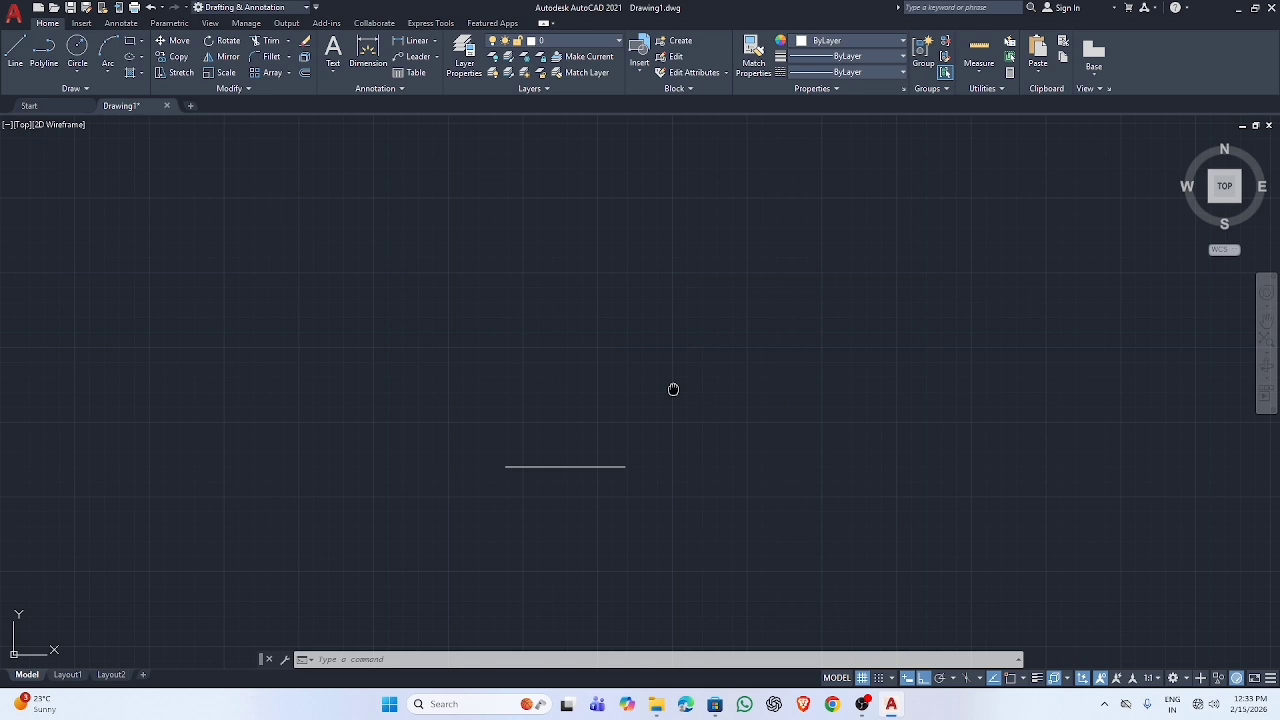
Orbit the view freely in 3D to see the line from several angles
mouse_move(673, 389)
middle_mouse_down()
mouse_move(866, 483)
mouse_move(817, 283)
mouse_move(851, 543)
mouse_move(751, 454)
mouse_move(714, 466)
mouse_move(617, 443)
mouse_move(574, 374)
mouse_move(684, 284)
mouse_move(920, 314)
mouse_move(934, 449)
mouse_move(729, 500)
mouse_move(668, 433)
middle_mouse_up()
scroll(755, 456, "up", 1)
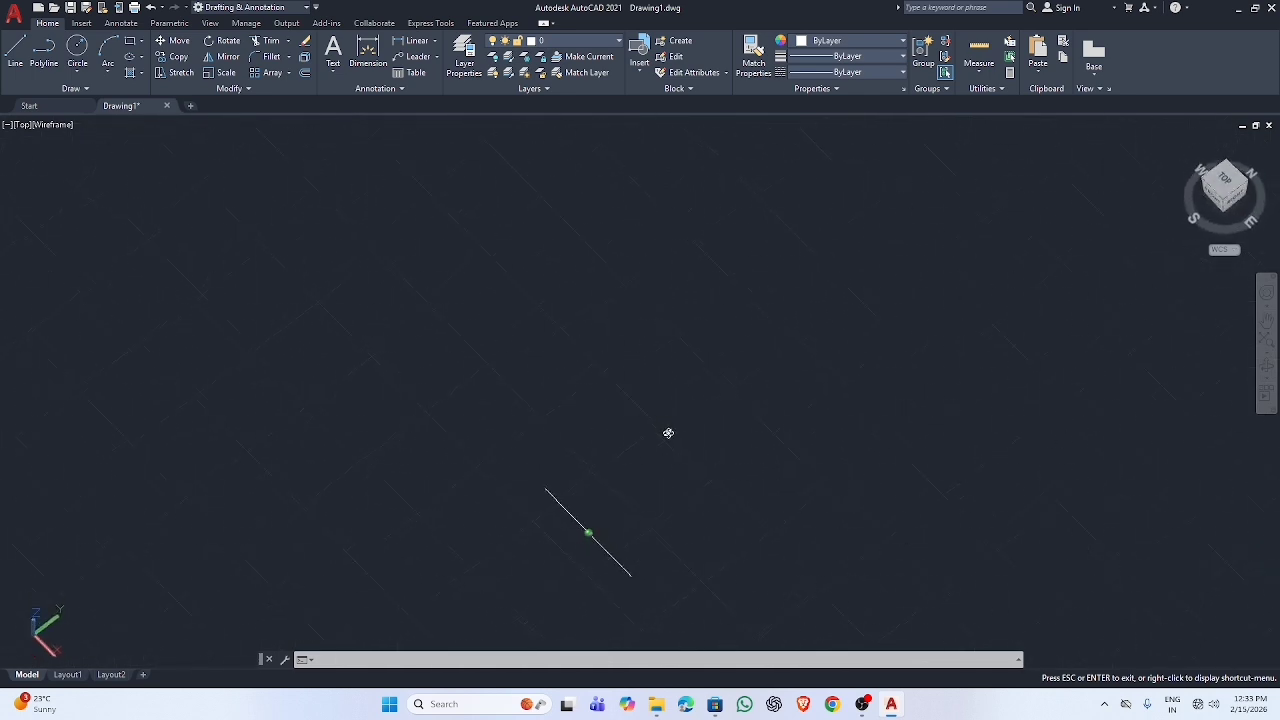
middle_click_drag(670, 370, 829, 300, "shift")
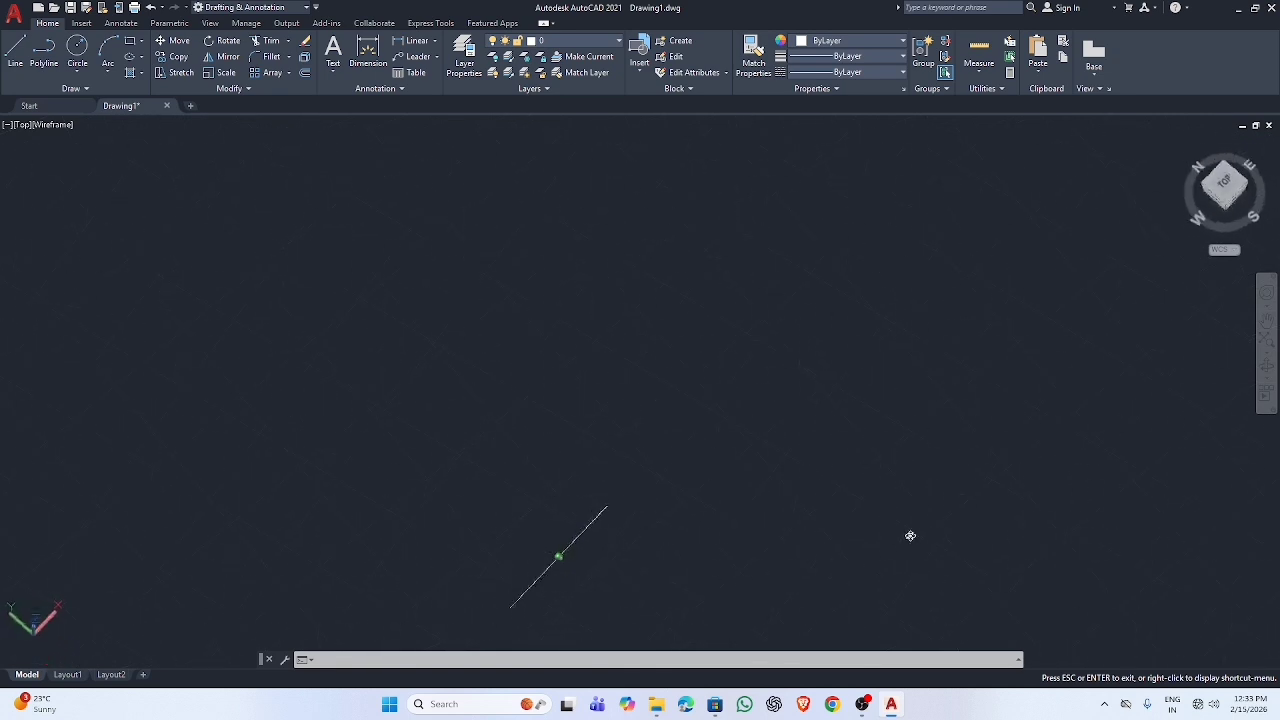
middle_click_drag(910, 536, 1022, 496, "shift")
middle_click_drag(751, 393, 920, 334, "shift")
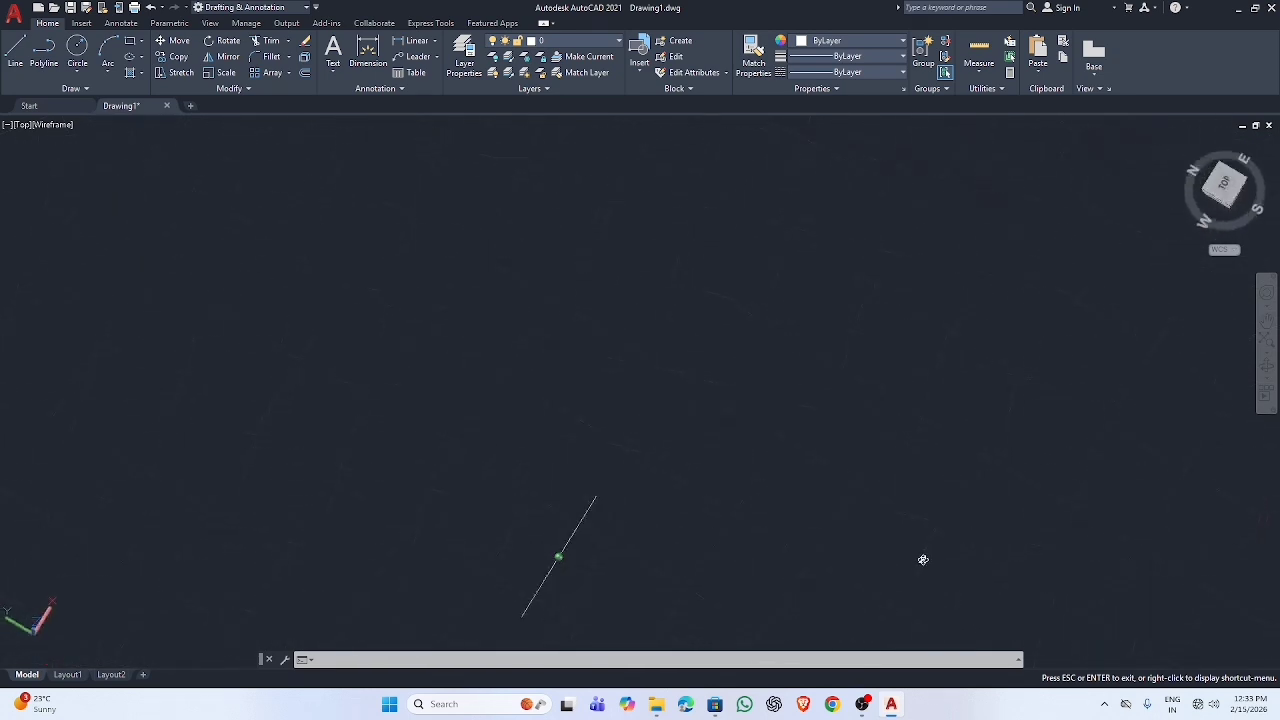
middle_click_drag(698, 464, 973, 400, "shift")
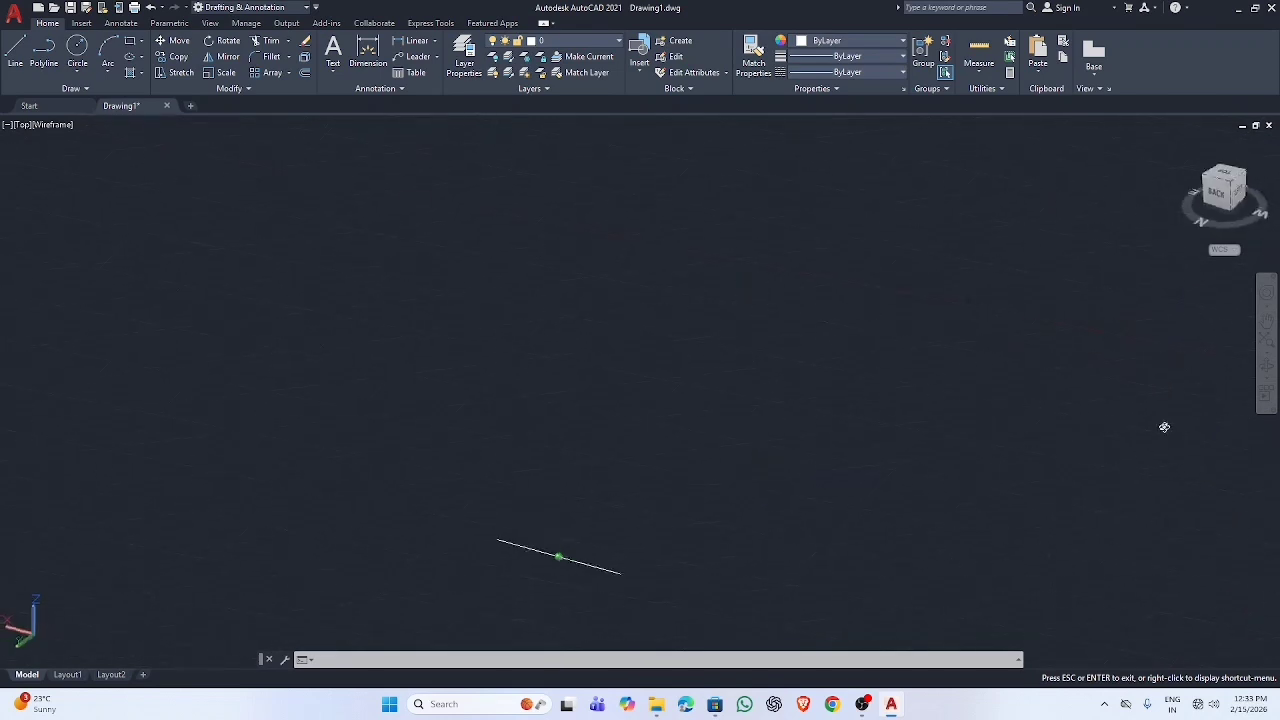
middle_click_drag(1164, 427, 746, 619, "shift")
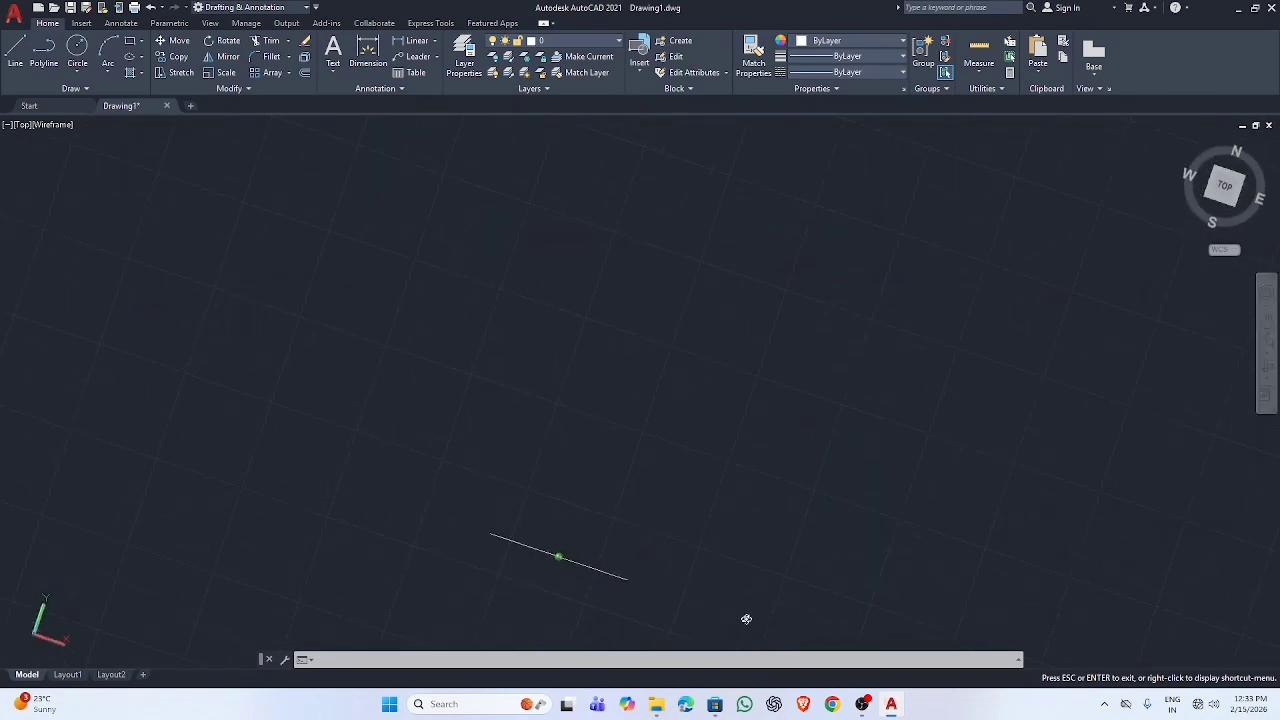
Restore the flat Top view with north facing up
left_click(1229, 171)
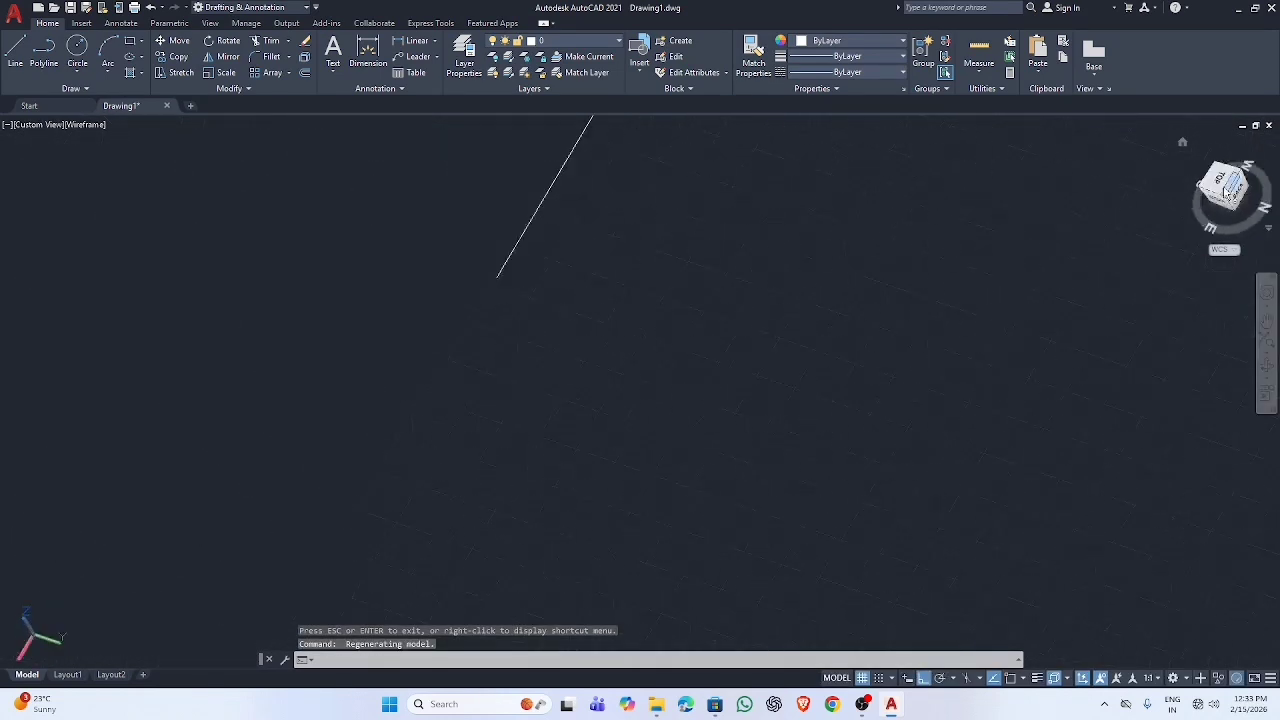
left_click(1259, 140)
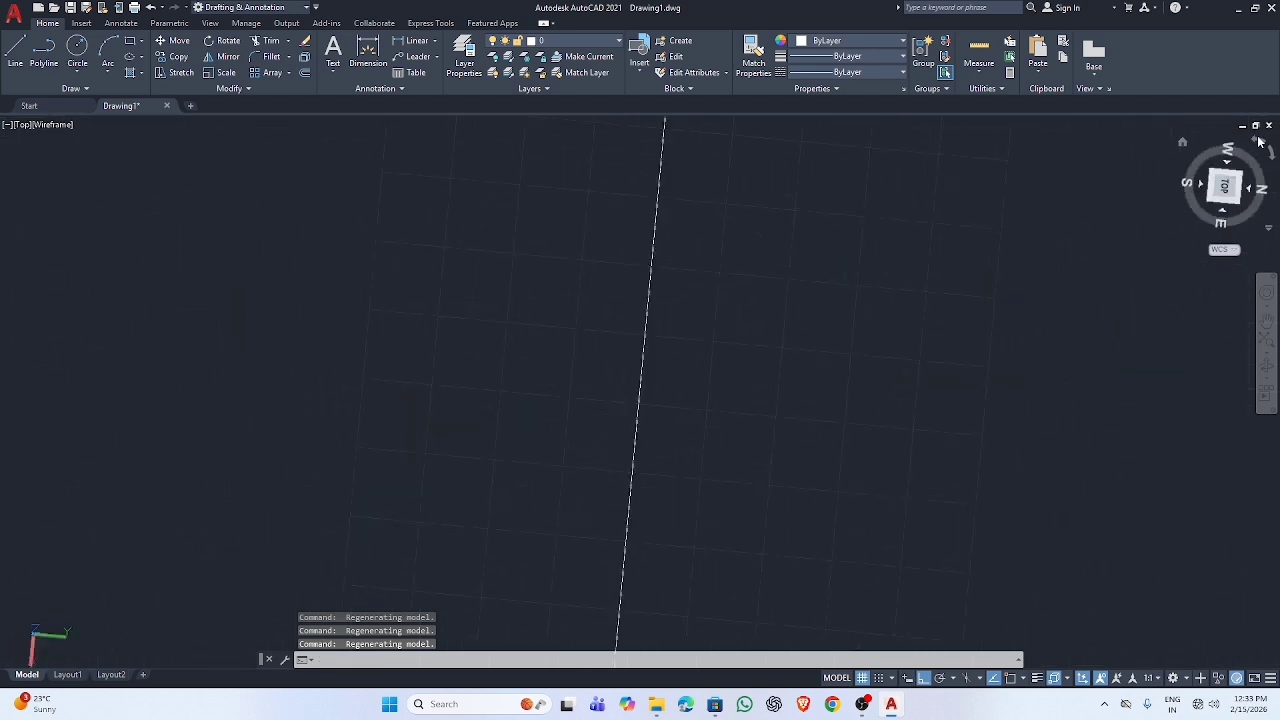
scroll(628, 297, "down", 6)
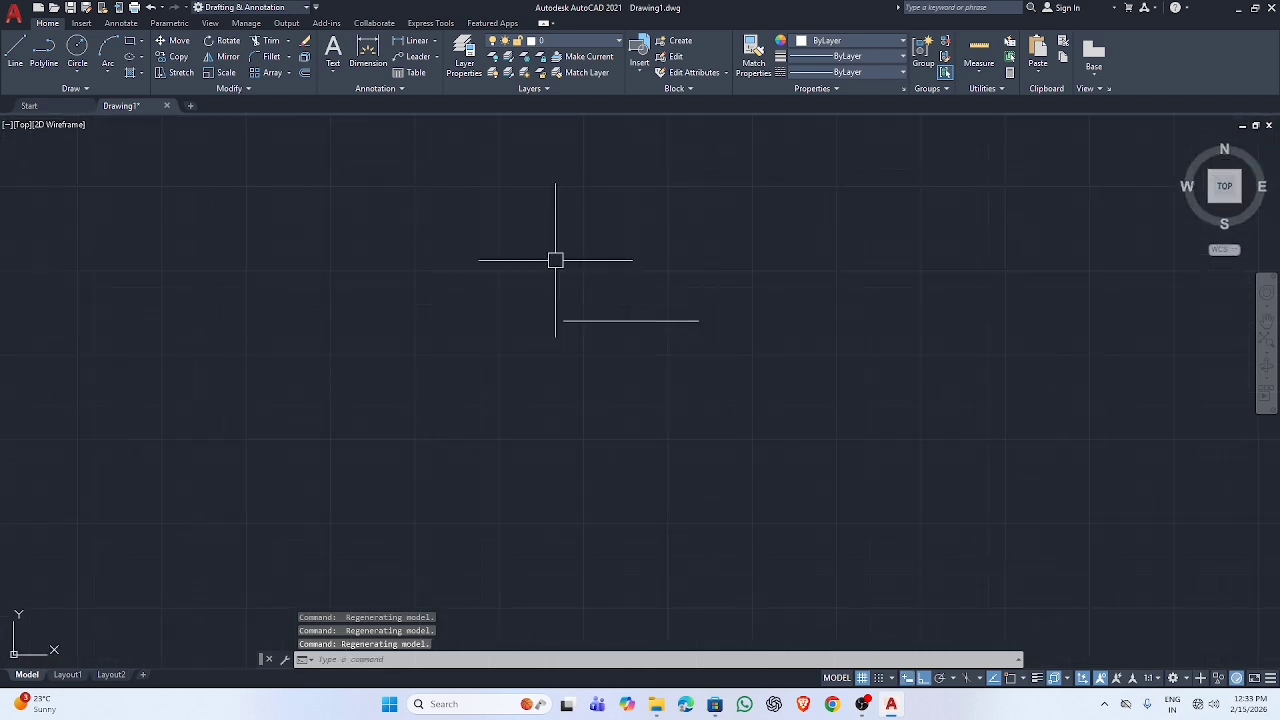
Erase the horizontal line with a window selection
left_click(531, 234)
left_click(883, 417)
key("Delete")
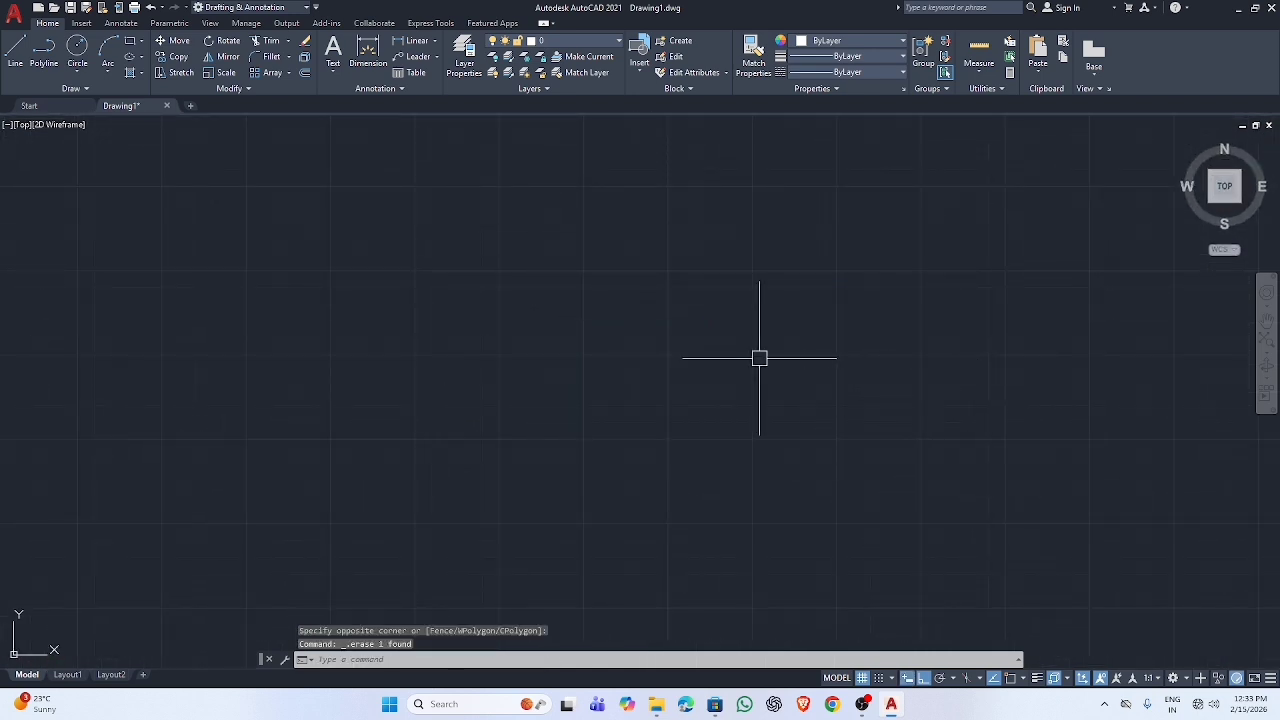